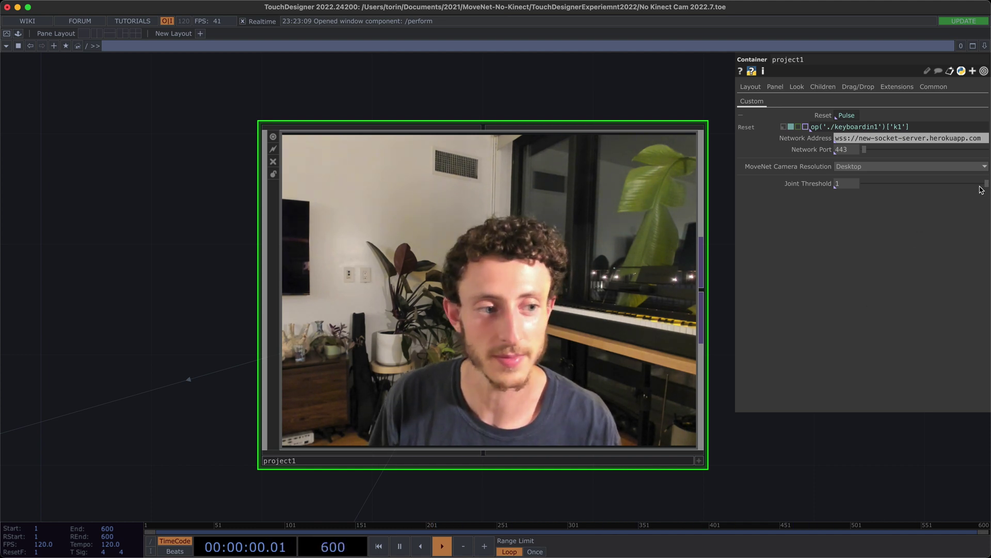
Drag Joint Threshold from 1 down to 0.402 so white joint dots track the webcam figure
{"action": "left_click_drag", "start_coordinate": [986, 183], "coordinate": [915, 189]}
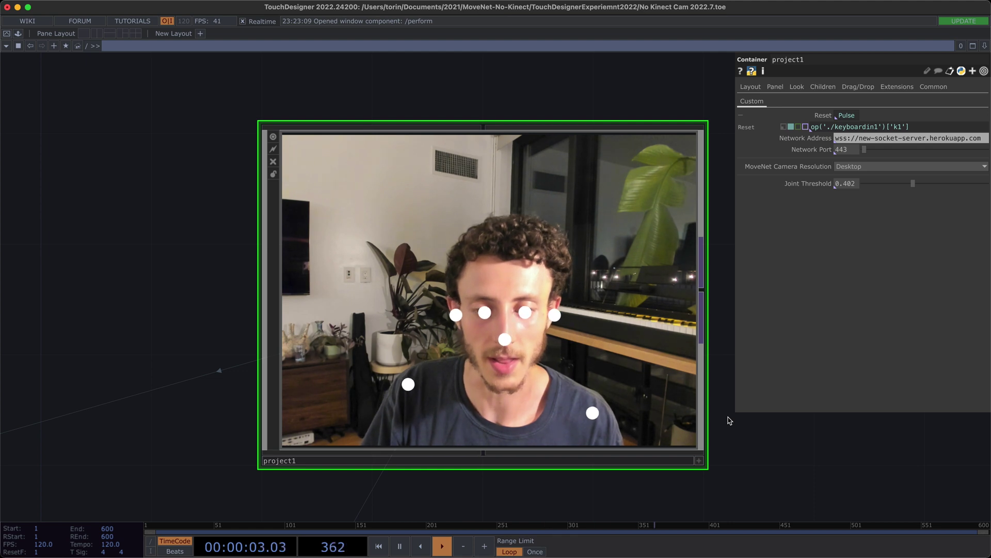
Tile TouchDesigner on the right half, centre project1 with parameters hidden, then return to Firefox
{"action": "key", "text": "ctrl+alt+Right"}
{"action": "left_click", "coordinate": [681, 256]}
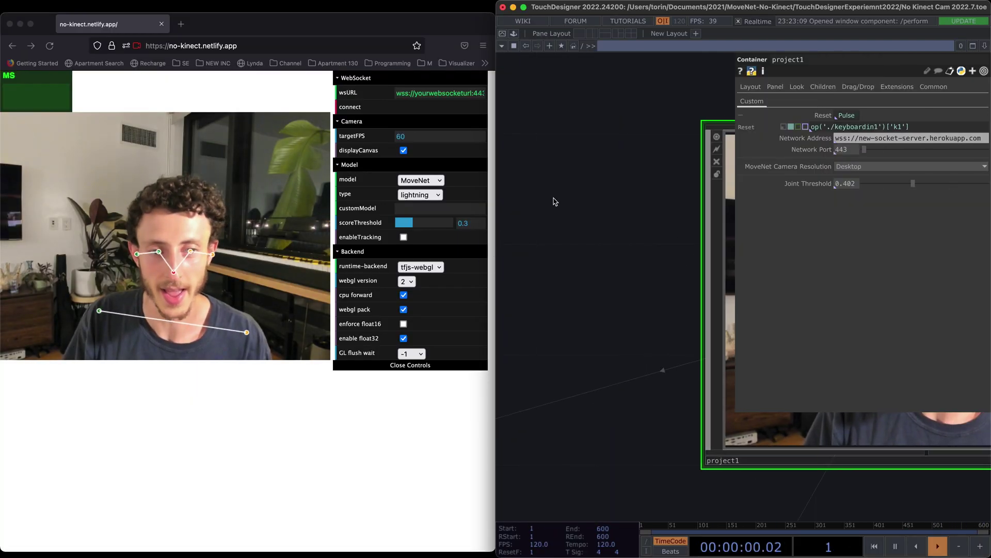
{"action": "left_click_drag", "start_coordinate": [730, 73], "coordinate": [672, 115]}
{"action": "key", "text": "p"}
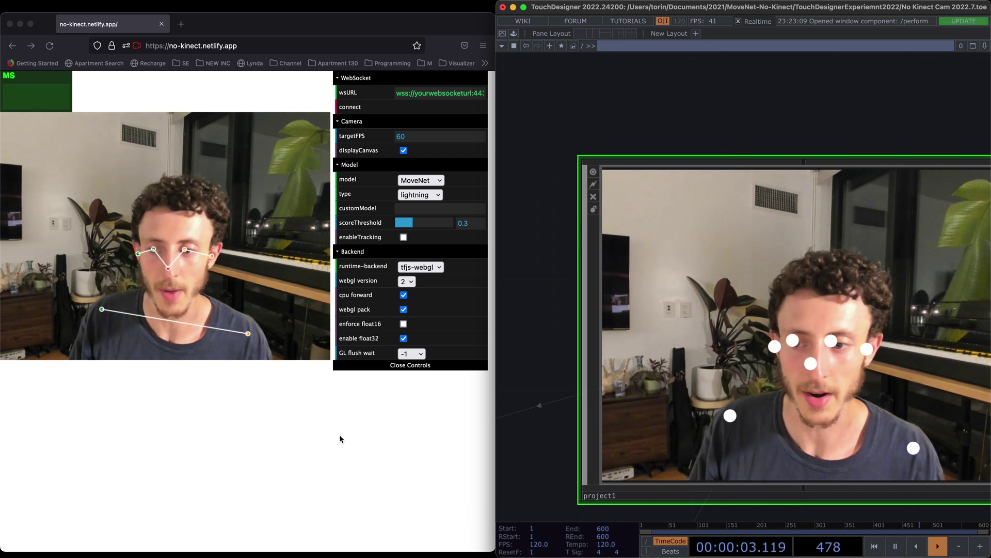
{"action": "left_click", "coordinate": [339, 433]}
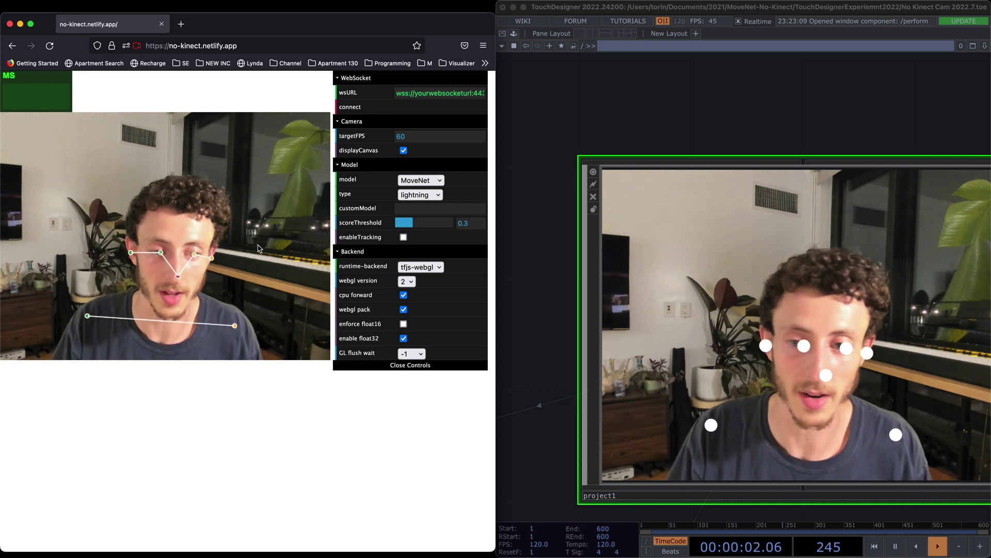
Restore TouchDesigner to full screen and set project1's MoveNet Camera Resolution to Mobile
{"action": "left_click", "coordinate": [679, 103]}
{"action": "key", "text": "ctrl+super+f"}
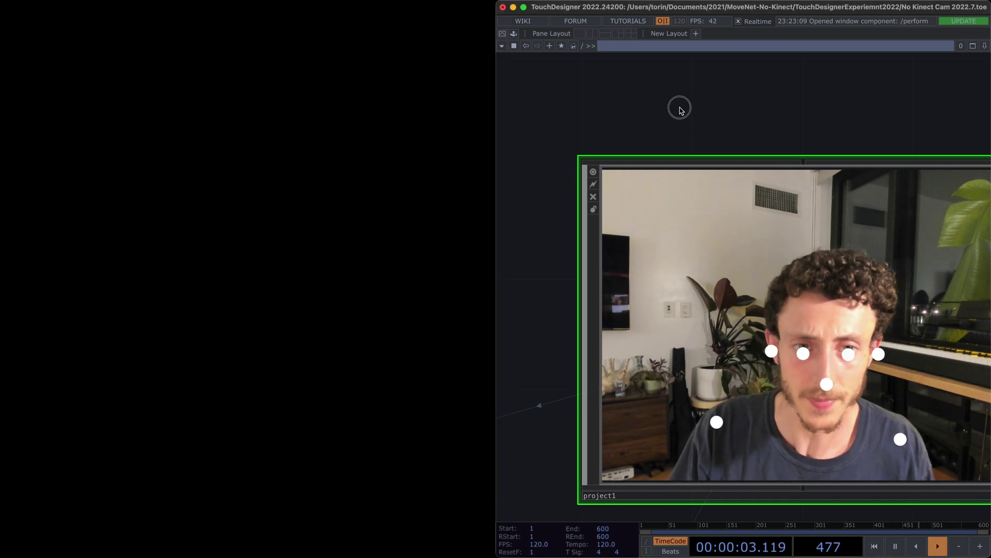
{"action": "key", "text": "p"}
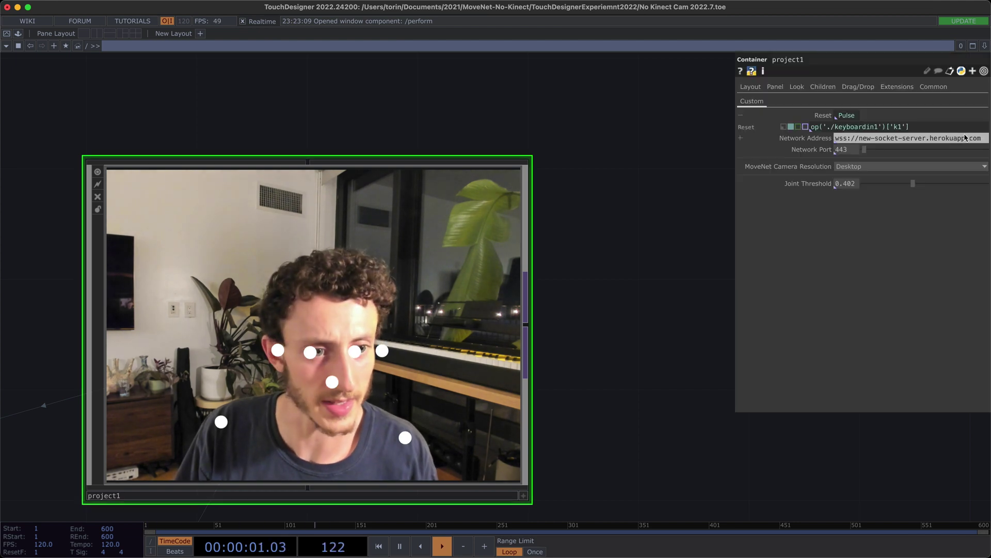
{"action": "left_click", "coordinate": [860, 173]}
{"action": "left_click", "coordinate": [847, 188]}
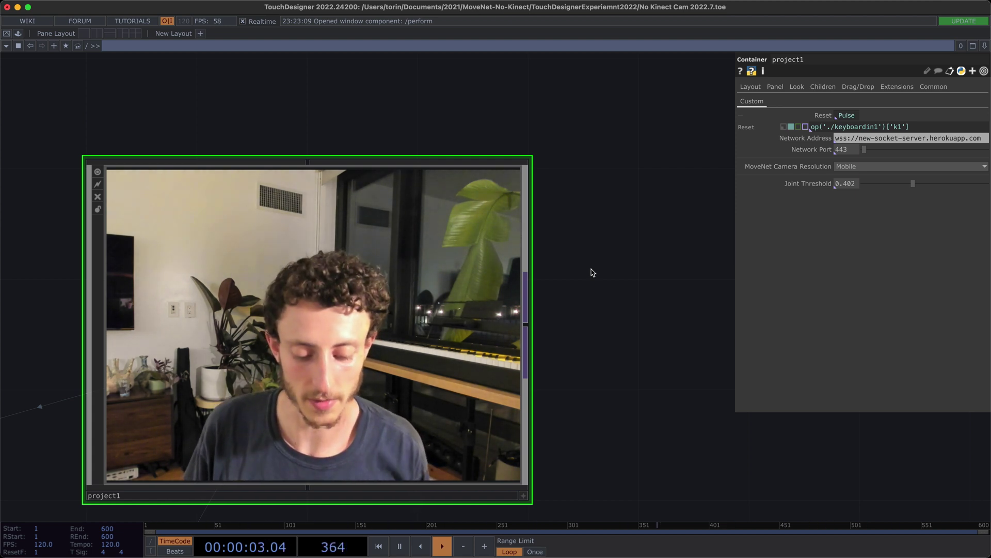
Pan the network to reposition project1 in the view
{"action": "left_click_drag", "start_coordinate": [592, 272], "coordinate": [705, 222]}
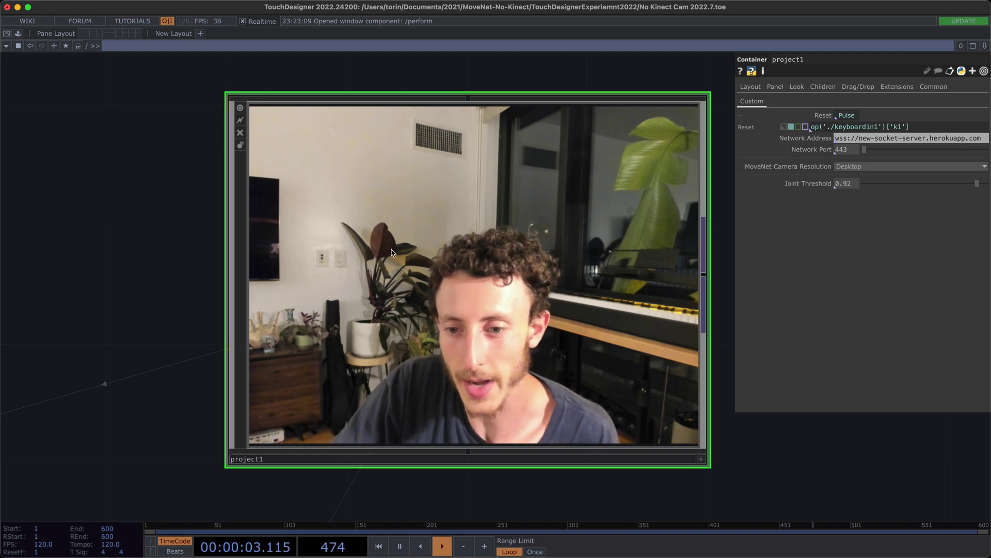
{"action": "scroll", "coordinate": [392, 249], "scroll_direction": "up", "scroll_amount": 10}
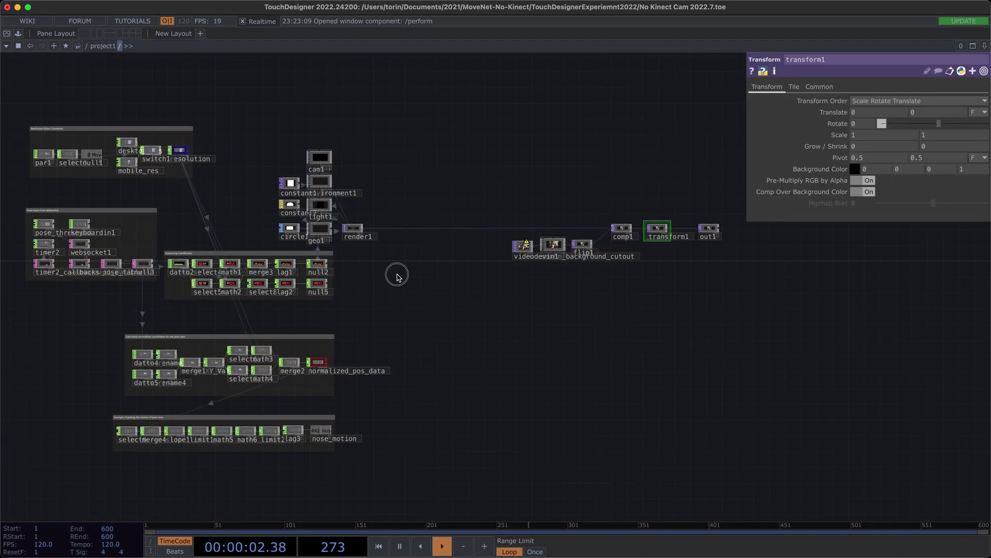
{"action": "left_click_drag", "start_coordinate": [397, 276], "coordinate": [438, 279]}
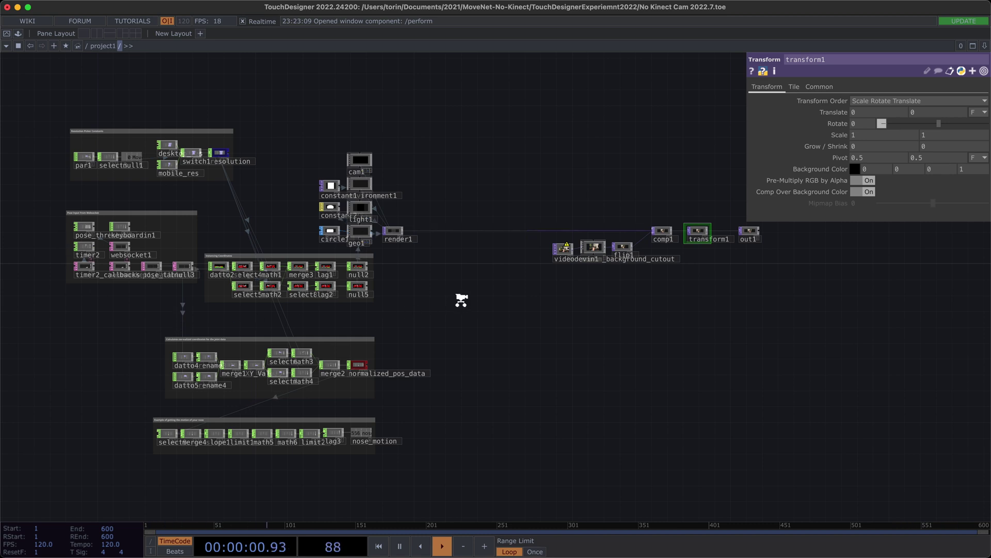
{"action": "scroll", "coordinate": [462, 303], "scroll_direction": "down", "scroll_amount": 10}
{"action": "scroll", "coordinate": [462, 303], "scroll_direction": "down", "scroll_amount": 3}
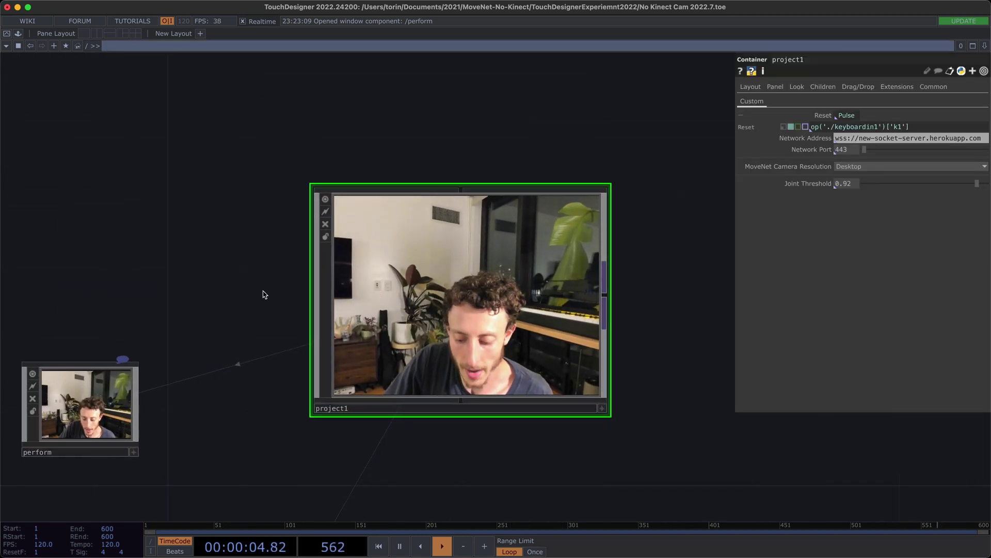
Snap TouchDesigner to the right half beside the browser's MoveNet page
{"action": "key", "text": "ctrl+alt+Right"}
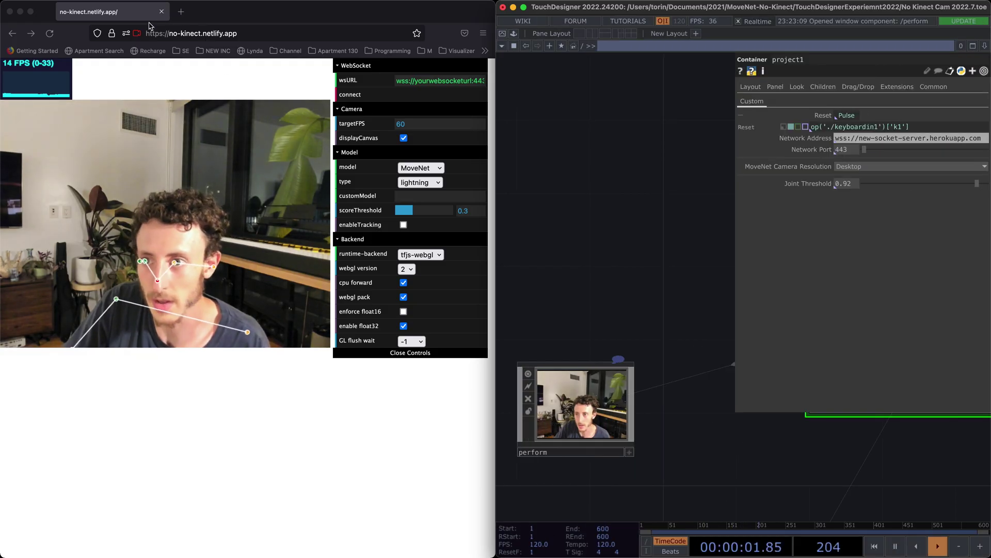
{"action": "left_click", "coordinate": [243, 33]}
{"action": "left_click", "coordinate": [207, 395]}
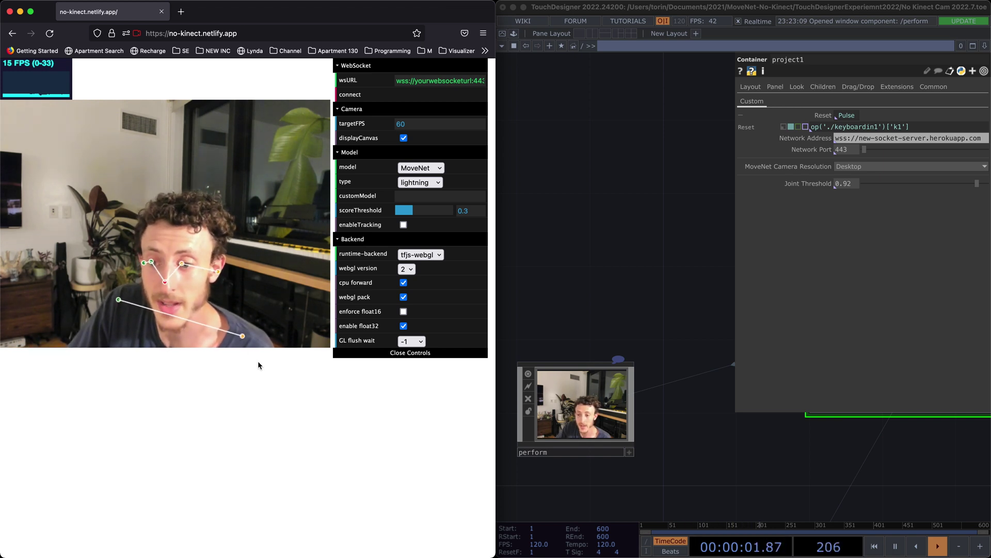
Centre project1 and lower Joint Threshold to about 0.29 so keypoint dots reappear
{"action": "left_click", "coordinate": [648, 244]}
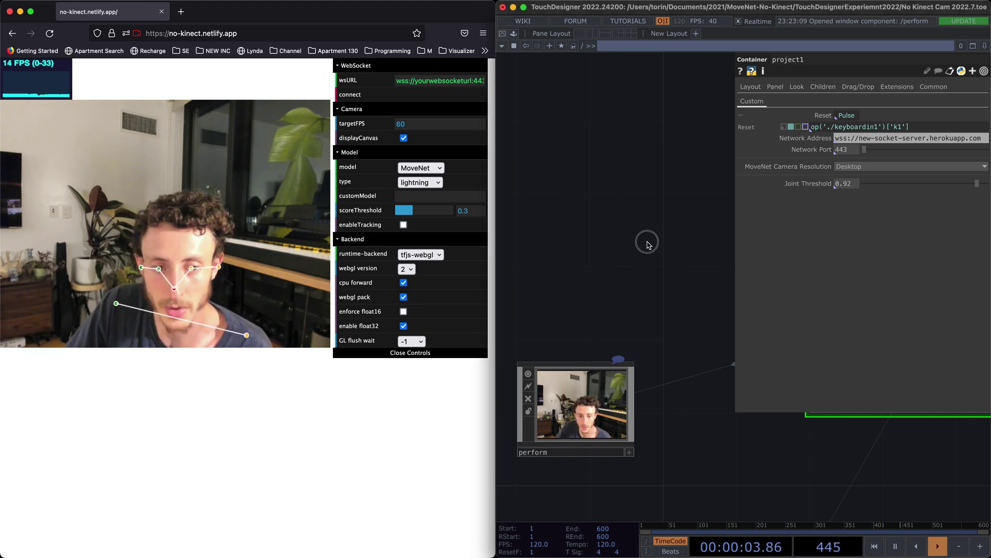
{"action": "left_click_drag", "start_coordinate": [648, 244], "coordinate": [553, 253]}
{"action": "left_click_drag", "start_coordinate": [686, 194], "coordinate": [470, 226]}
{"action": "left_click", "coordinate": [933, 186]}
{"action": "left_click_drag", "start_coordinate": [932, 186], "coordinate": [914, 185]}
{"action": "left_click_drag", "start_coordinate": [649, 184], "coordinate": [666, 162]}
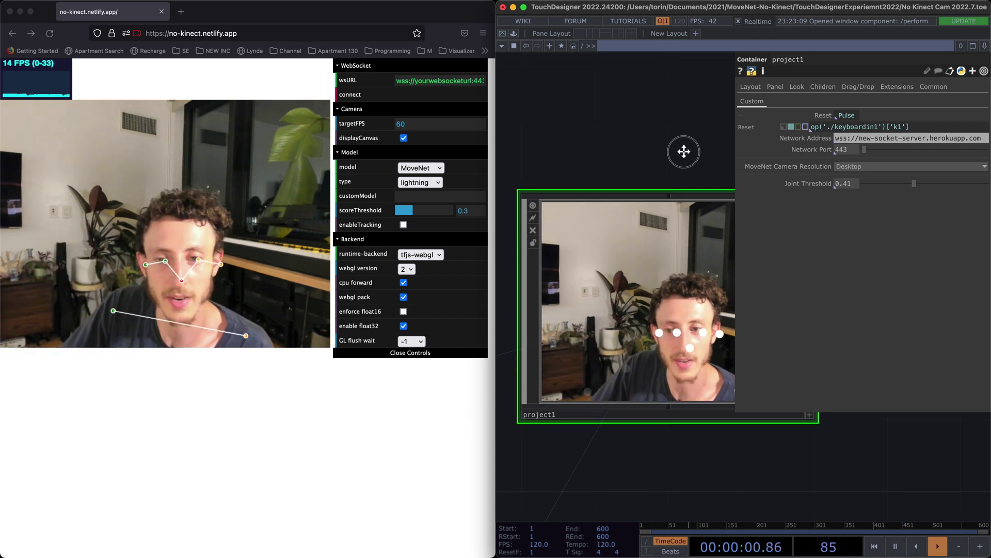
{"action": "scroll", "coordinate": [678, 153], "scroll_direction": "down", "scroll_amount": 3}
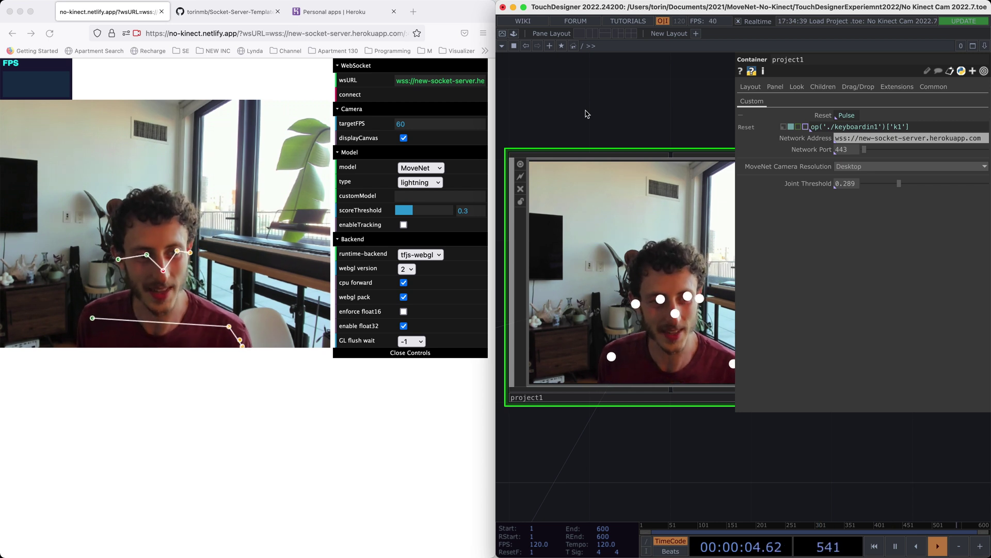
Raise Joint Threshold to 1, removing the keypoint dots, after checking the Firefox page address
{"action": "left_click_drag", "start_coordinate": [899, 183], "coordinate": [965, 186]}
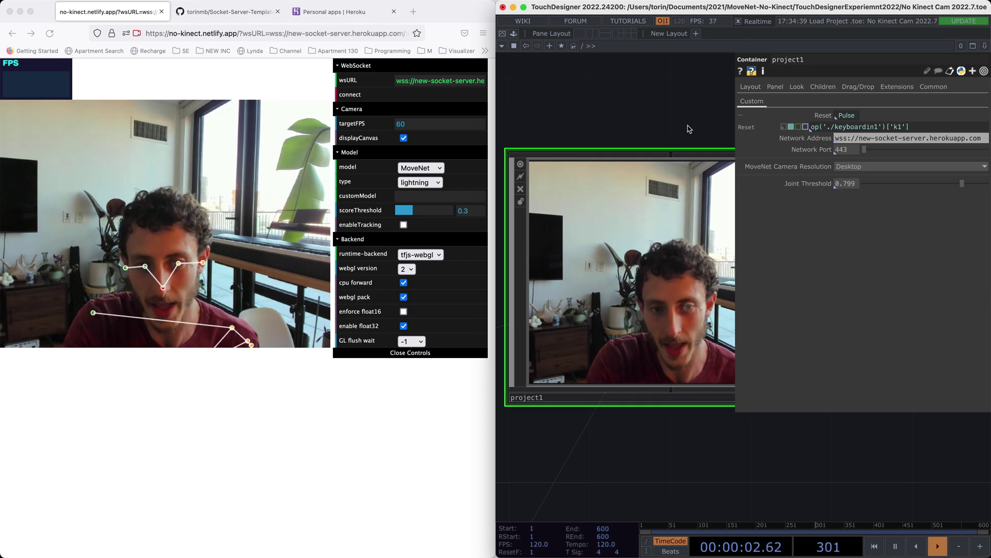
{"action": "left_click", "coordinate": [251, 434]}
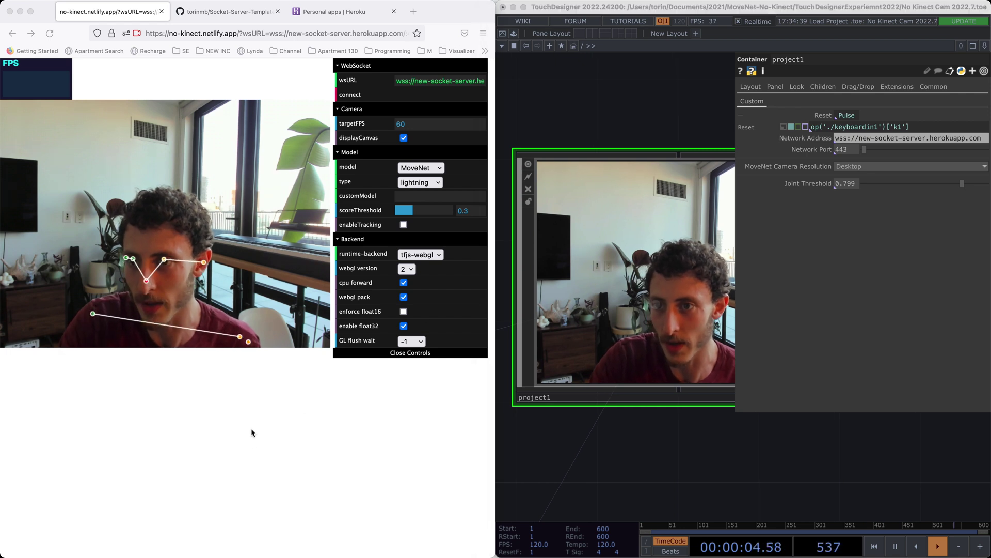
{"action": "left_click", "coordinate": [213, 32]}
{"action": "left_click", "coordinate": [206, 398]}
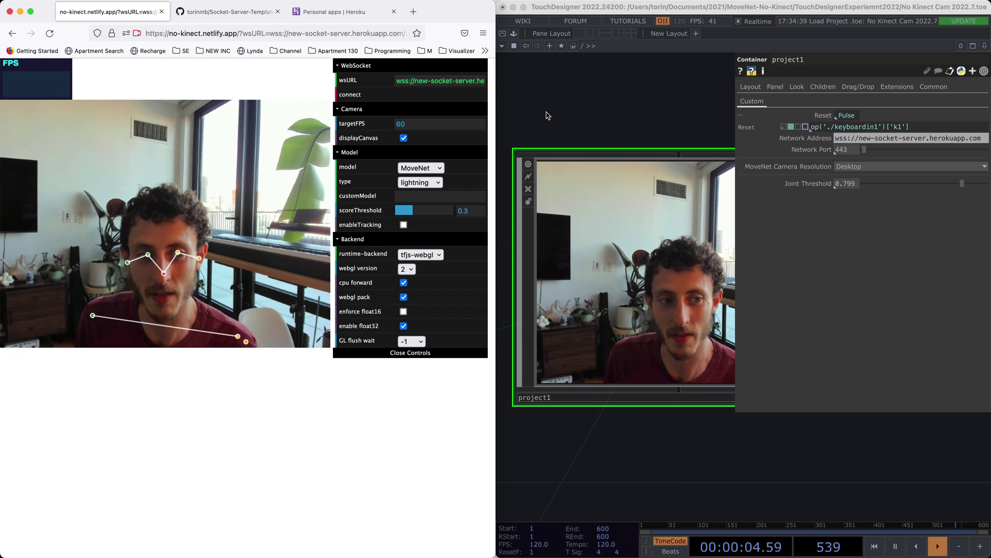
{"action": "left_click_drag", "start_coordinate": [962, 183], "coordinate": [988, 184]}
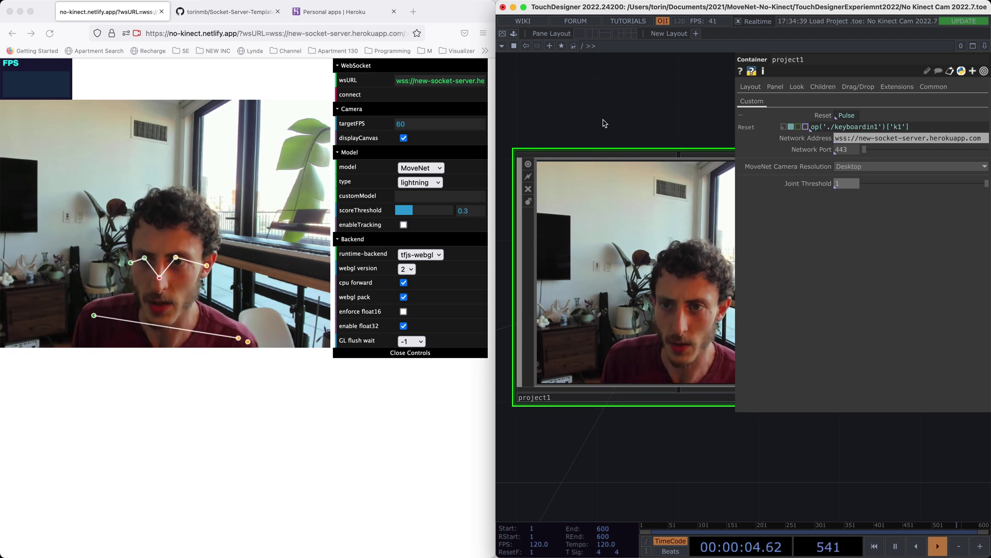
Compare the addresses of the GitHub repository tab and the Heroku apps dashboard tab
{"action": "left_click", "coordinate": [213, 17]}
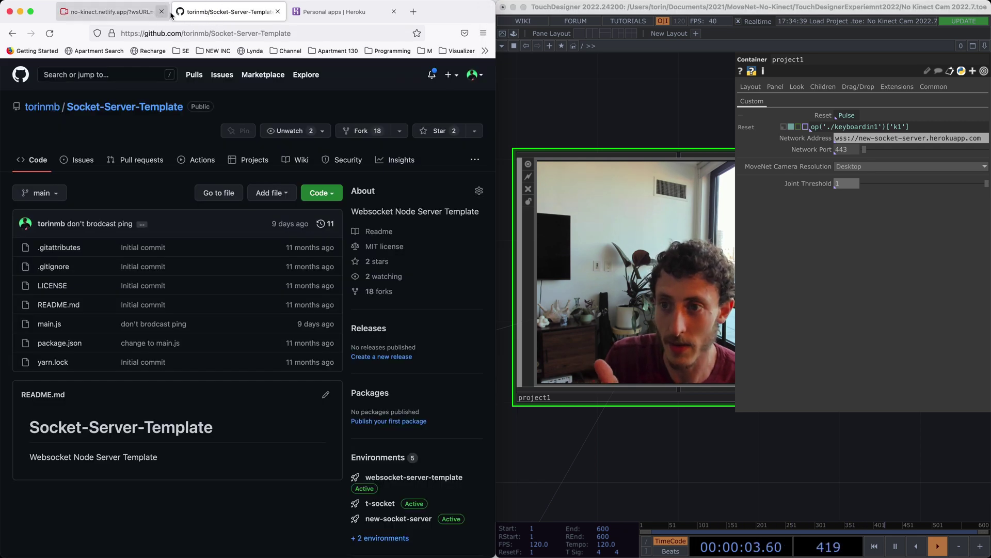
{"action": "left_click", "coordinate": [181, 34]}
{"action": "left_click", "coordinate": [181, 34]}
{"action": "left_click_drag", "start_coordinate": [181, 34], "coordinate": [120, 34]}
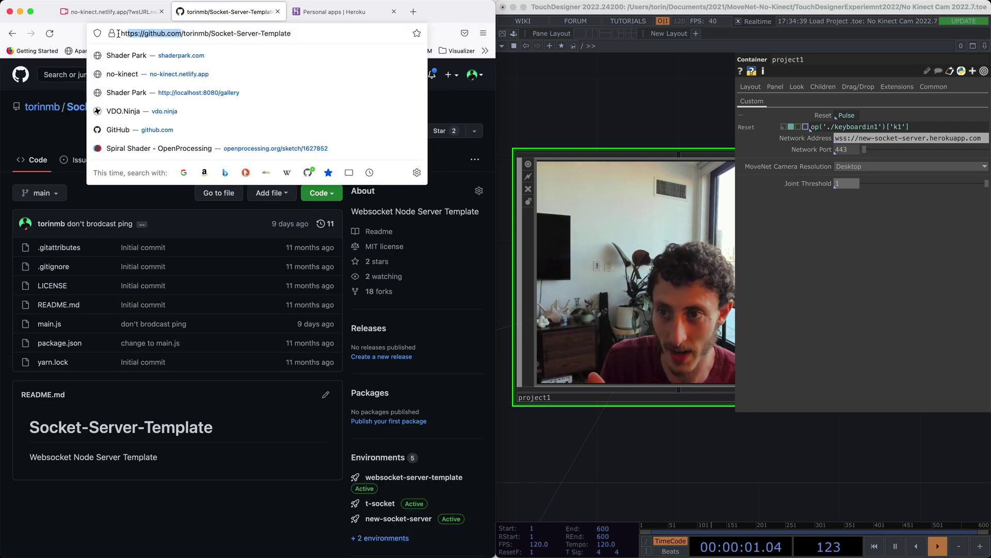
{"action": "left_click", "coordinate": [342, 12]}
{"action": "left_click", "coordinate": [231, 12]}
{"action": "key", "text": "ctrl+Tab"}
{"action": "left_click", "coordinate": [199, 34]}
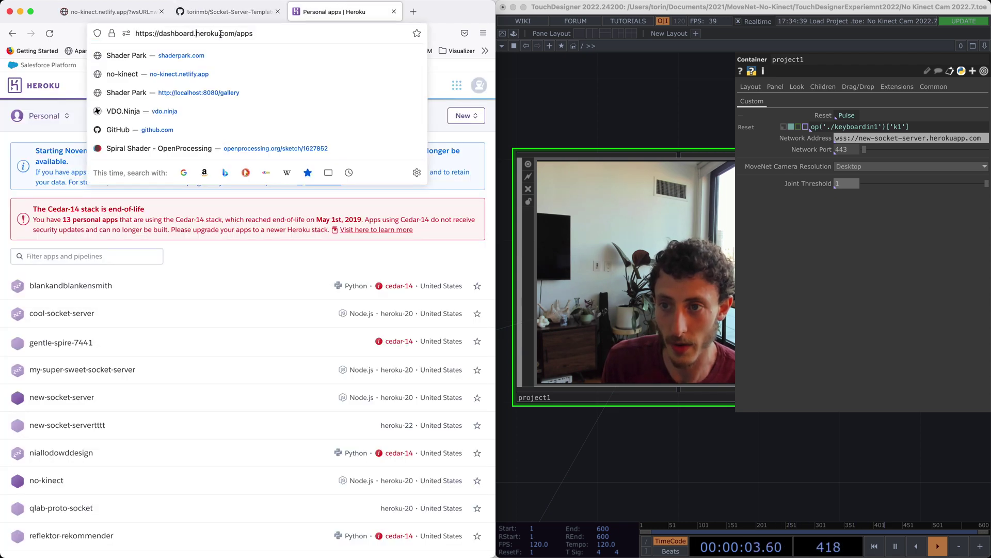
{"action": "left_click_drag", "start_coordinate": [196, 35], "coordinate": [235, 34]}
{"action": "left_click", "coordinate": [245, 17]}
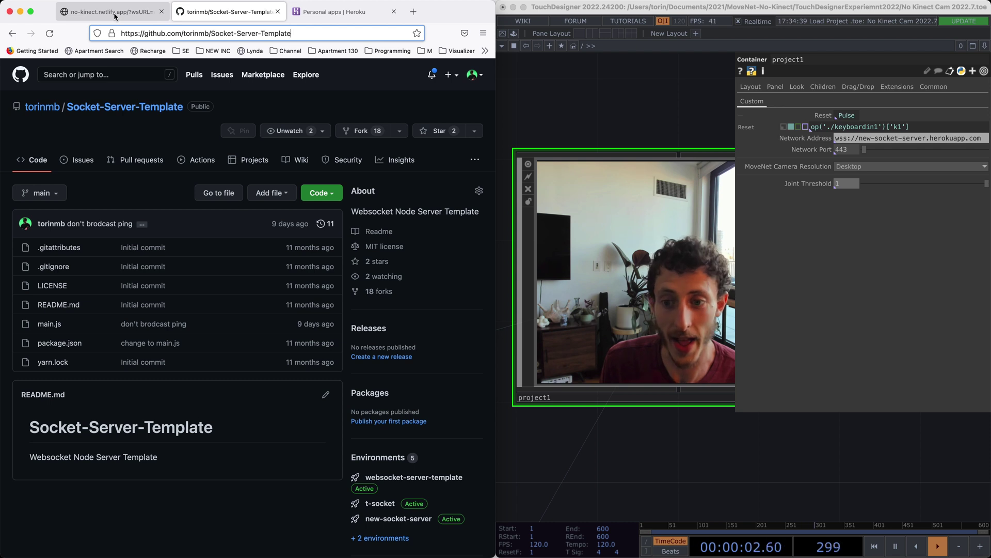
Go to the author's GitHub profile and open Socket-Server-Template from its Repositories list
{"action": "left_click", "coordinate": [167, 33]}
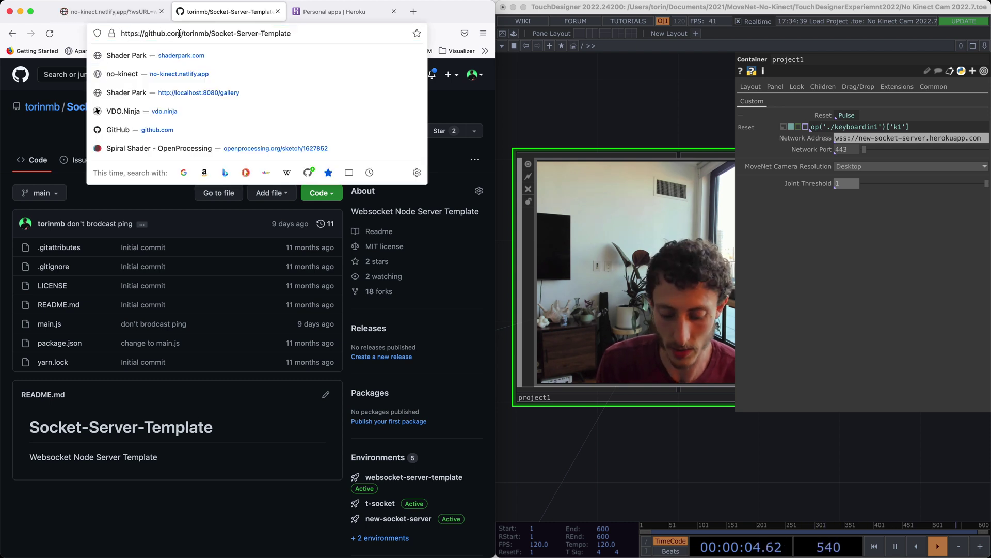
{"action": "key", "text": "super+a"}
{"action": "type", "text": "git"}
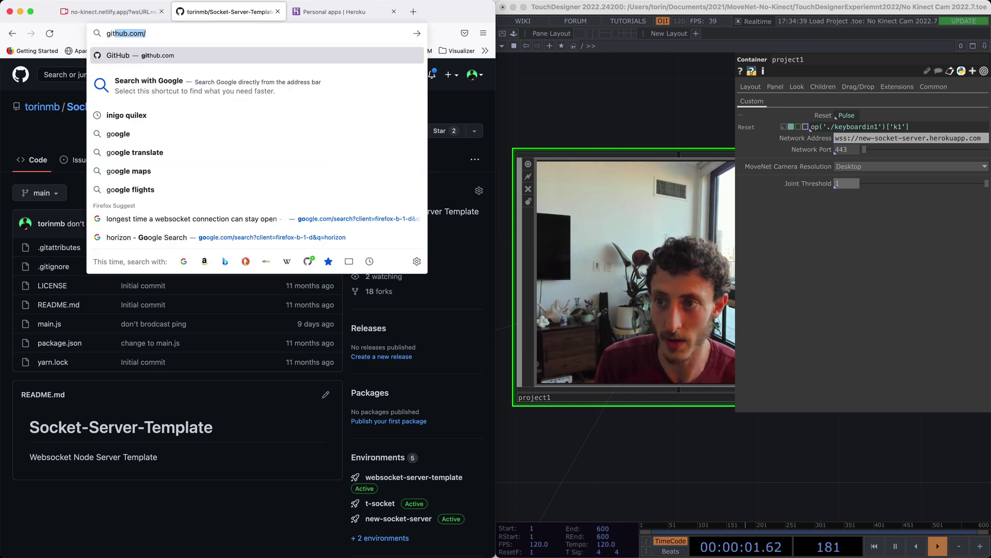
{"action": "key", "text": "Right"}
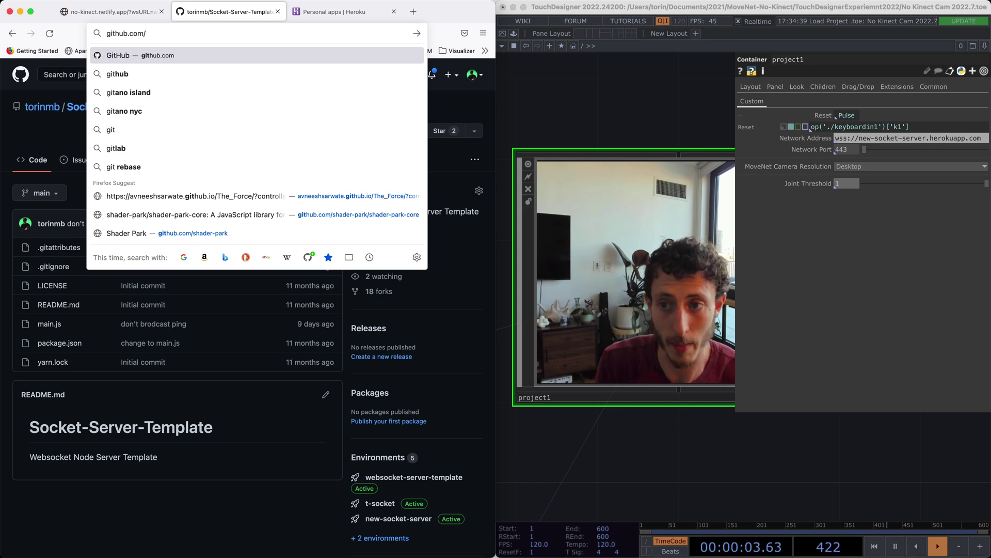
{"action": "type", "text": "torinmb"}
{"action": "key", "text": "Return"}
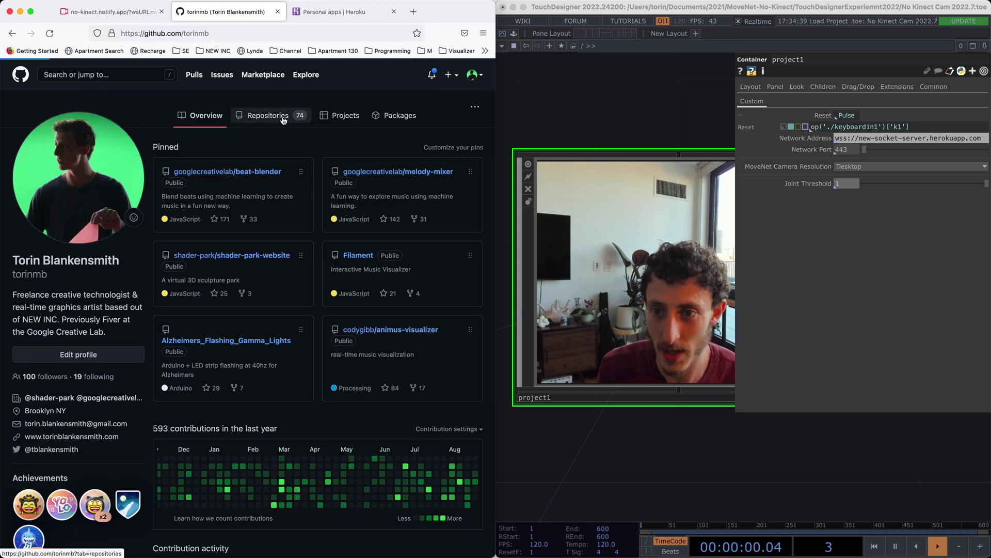
{"action": "left_click", "coordinate": [283, 120]}
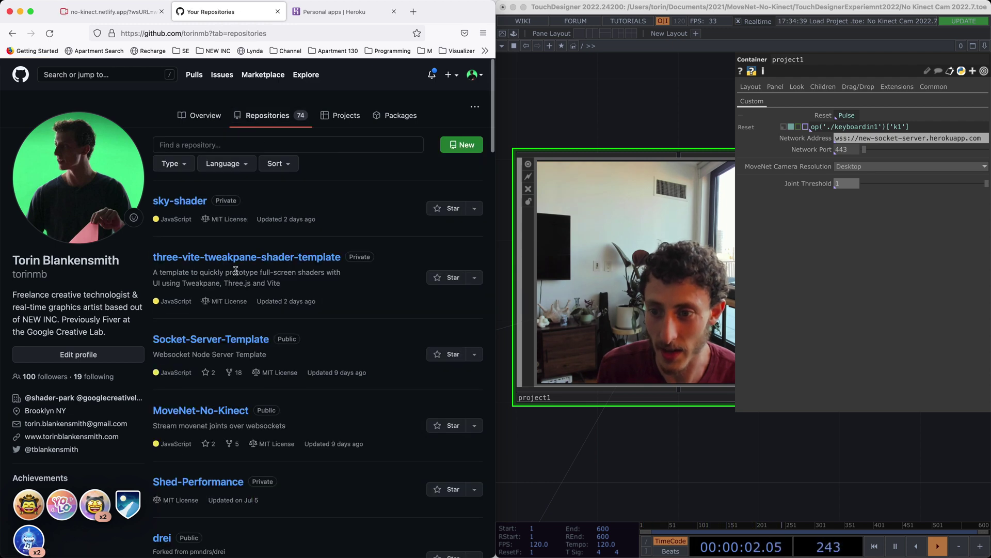
{"action": "scroll", "coordinate": [234, 272], "scroll_direction": "down", "scroll_amount": 1}
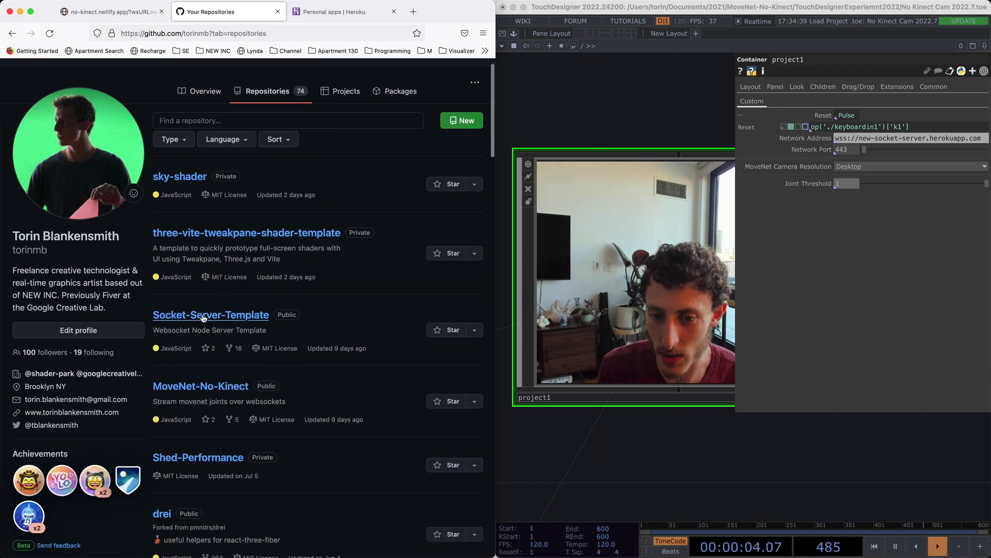
{"action": "left_click", "coordinate": [203, 318]}
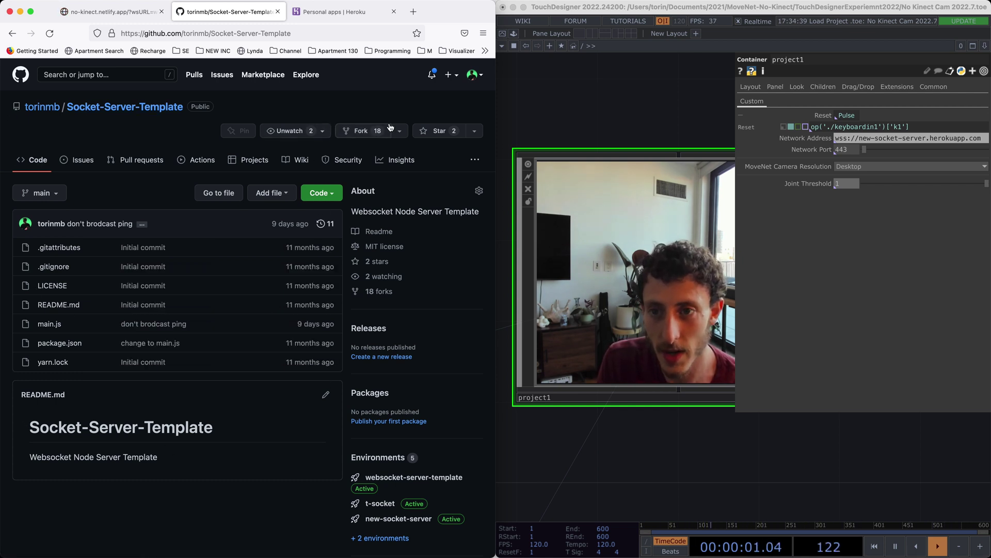
Switch to the Heroku apps dashboard and maximize the browser window
{"action": "left_click", "coordinate": [344, 15]}
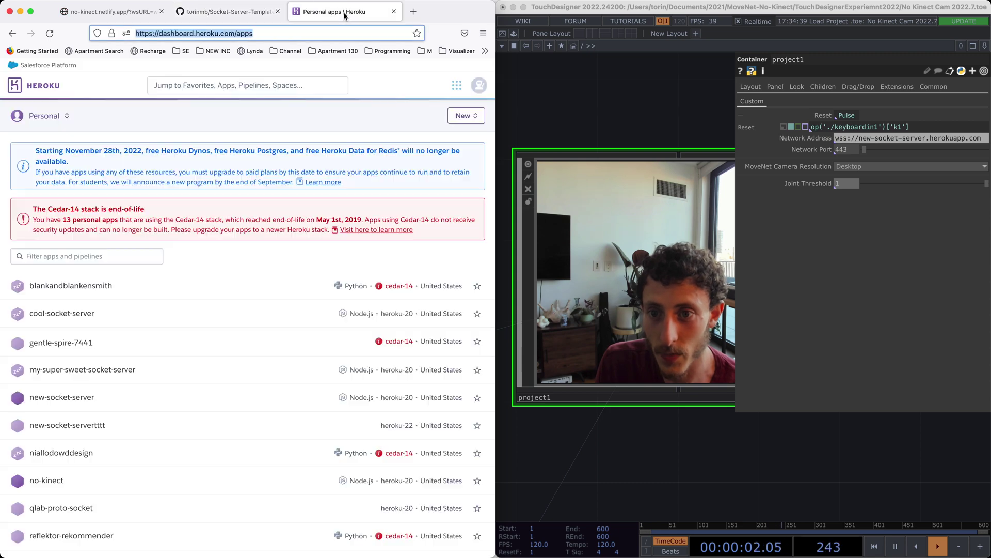
{"action": "left_click", "coordinate": [269, 38]}
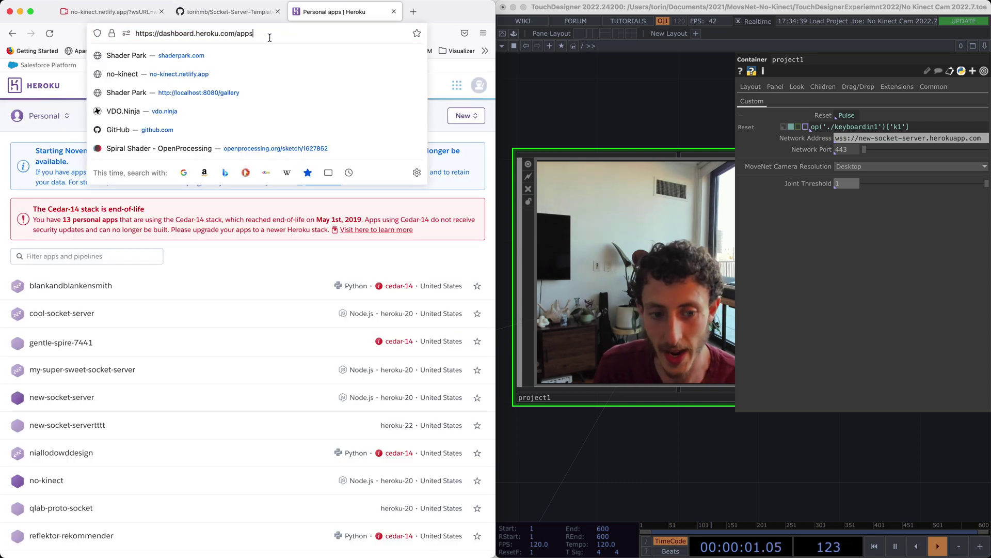
{"action": "key", "text": "ctrl+alt+Return"}
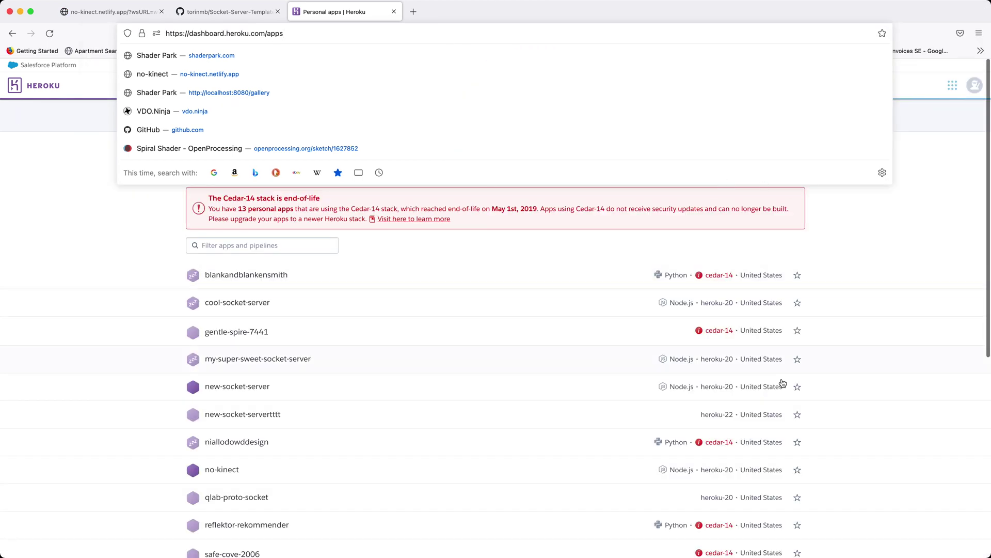
{"action": "left_click", "coordinate": [909, 89]}
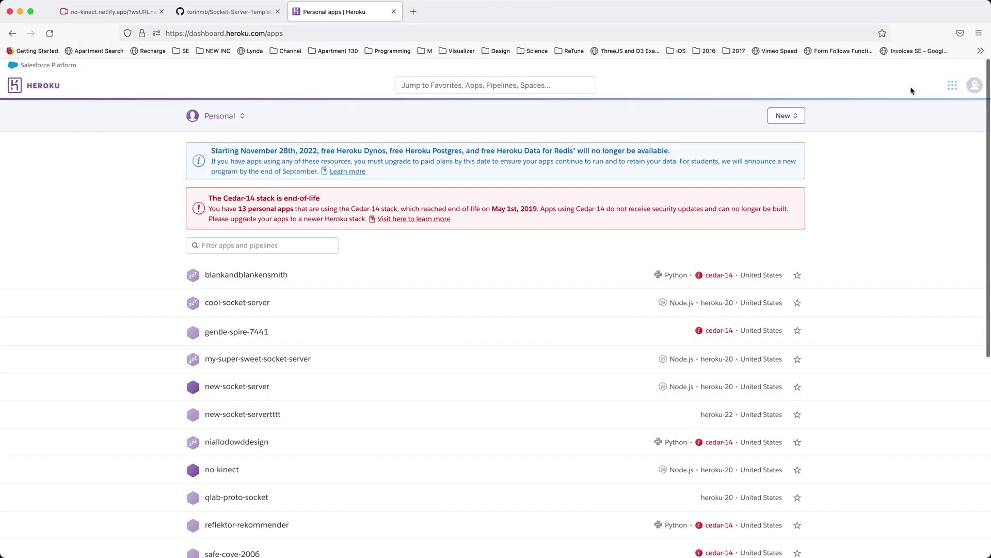
Create a new Heroku app named our-super-sweet-socket-server
{"action": "left_click", "coordinate": [789, 118]}
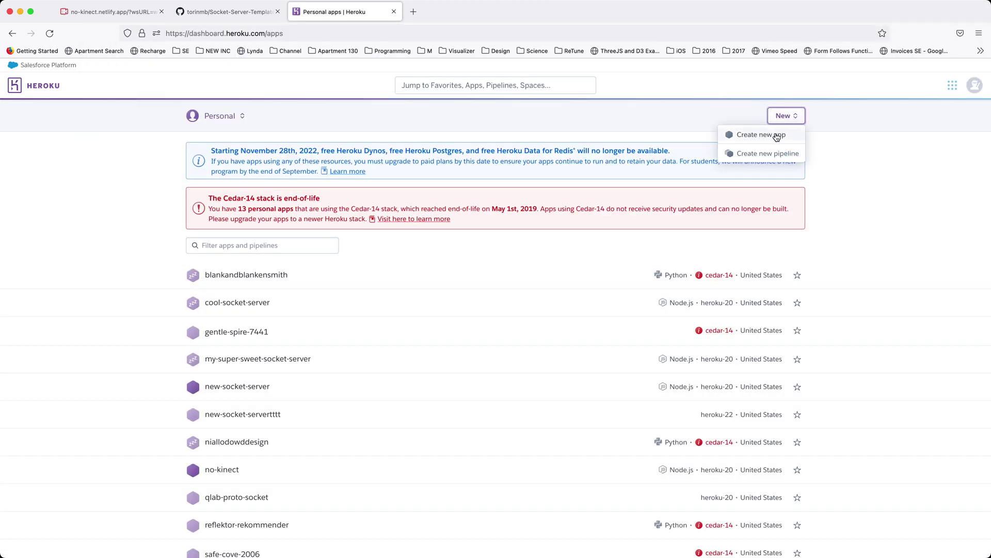
{"action": "left_click", "coordinate": [776, 135]}
{"action": "left_click", "coordinate": [407, 182]}
{"action": "type", "text": "our-super-swe"}
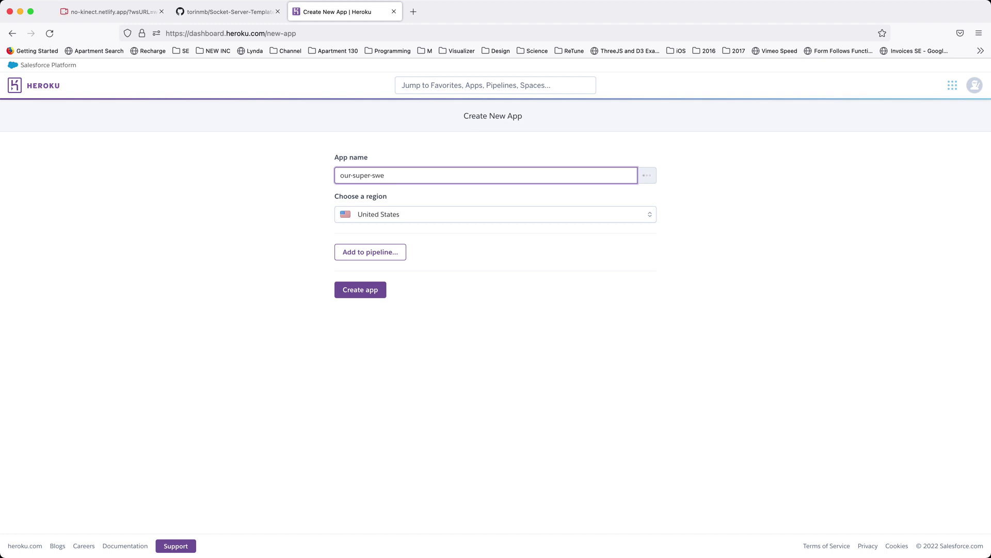
{"action": "type", "text": "et-socket-server"}
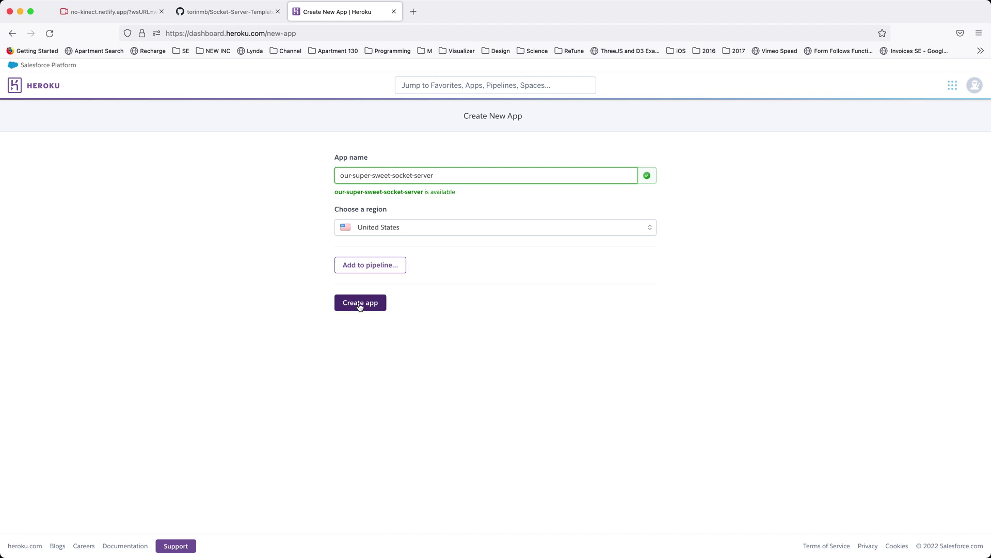
{"action": "left_click", "coordinate": [361, 304]}
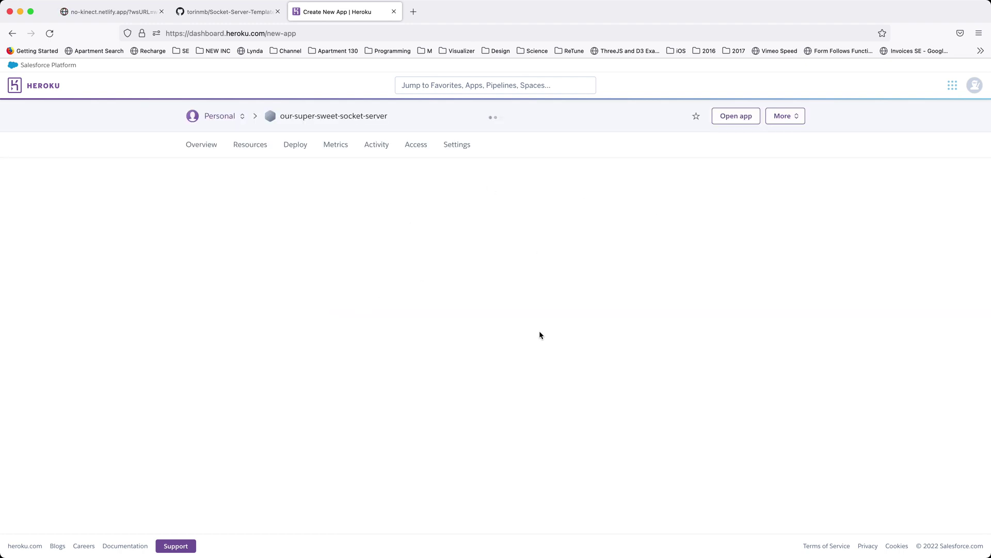
Choose GitHub as the deployment method, keeping the current GitHub account
{"action": "scroll", "coordinate": [539, 334], "scroll_direction": "down", "scroll_amount": 1}
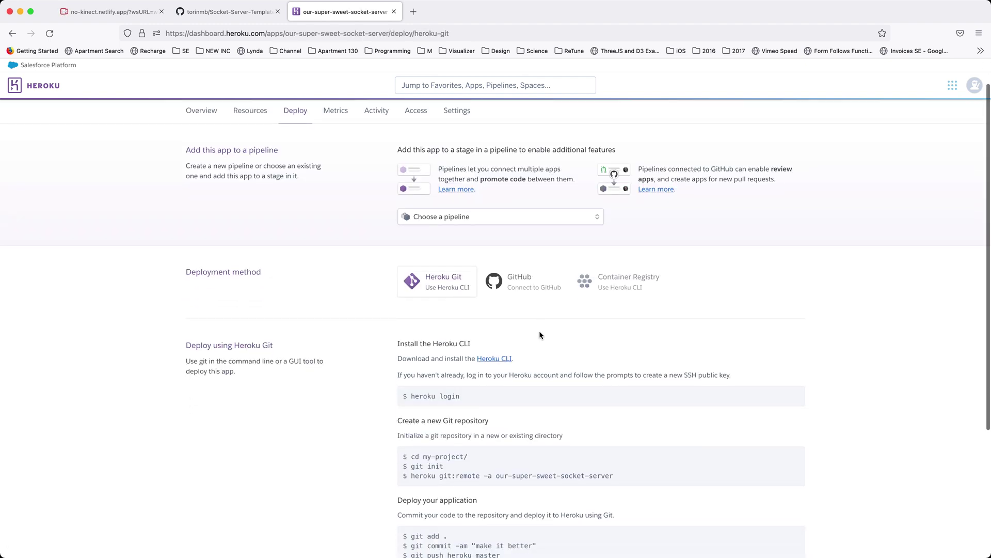
{"action": "left_click", "coordinate": [521, 290]}
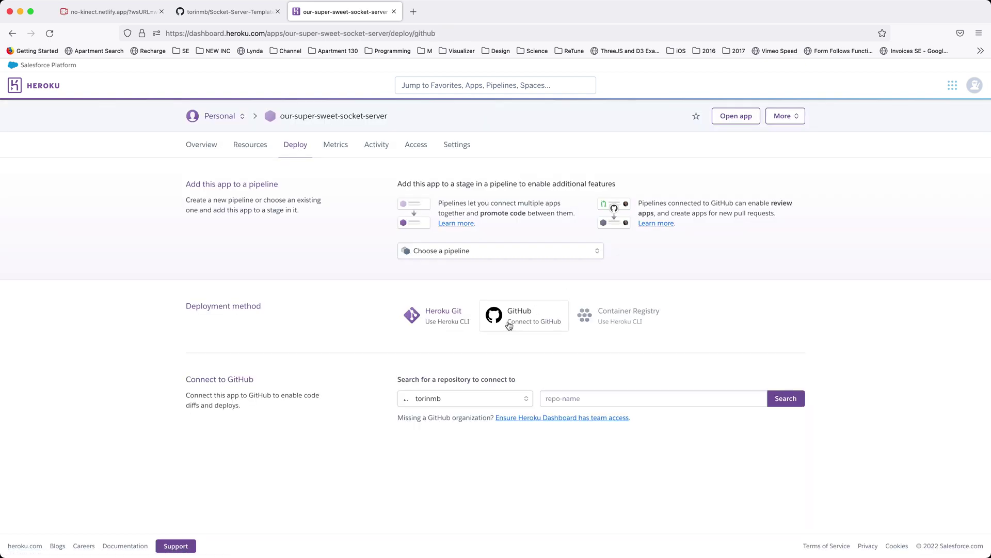
{"action": "left_click", "coordinate": [445, 398]}
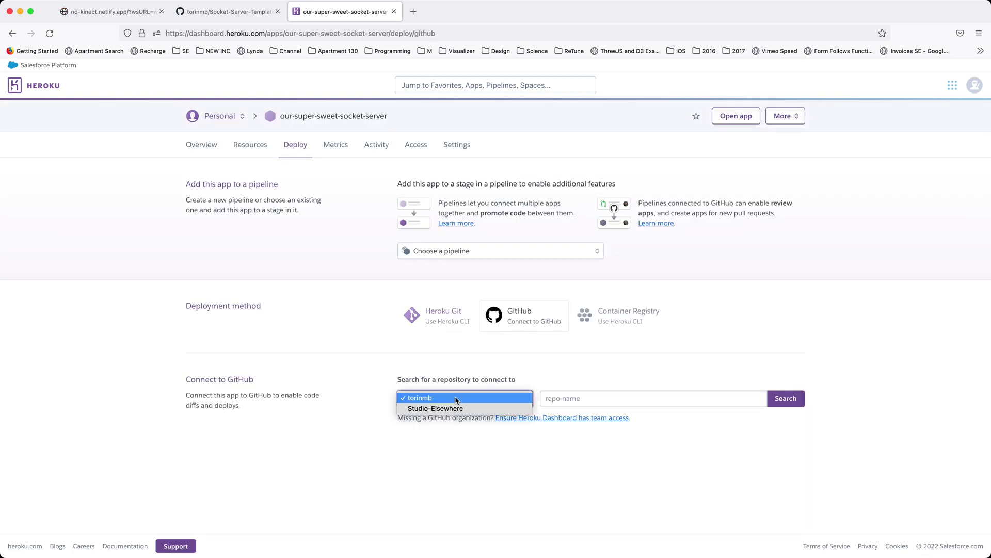
{"action": "left_click", "coordinate": [412, 378]}
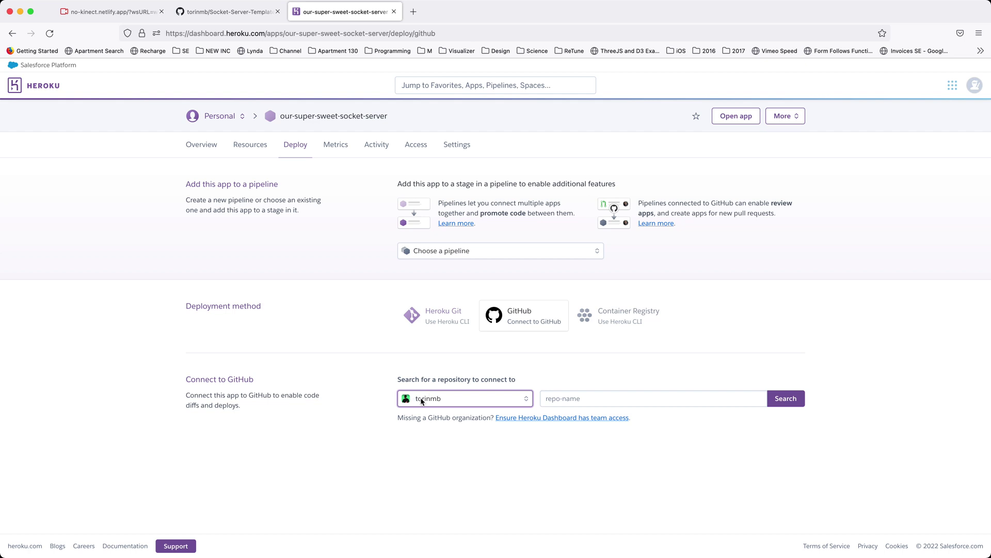
Search the GitHub repositories for 'socket-server'
{"action": "left_click", "coordinate": [581, 401]}
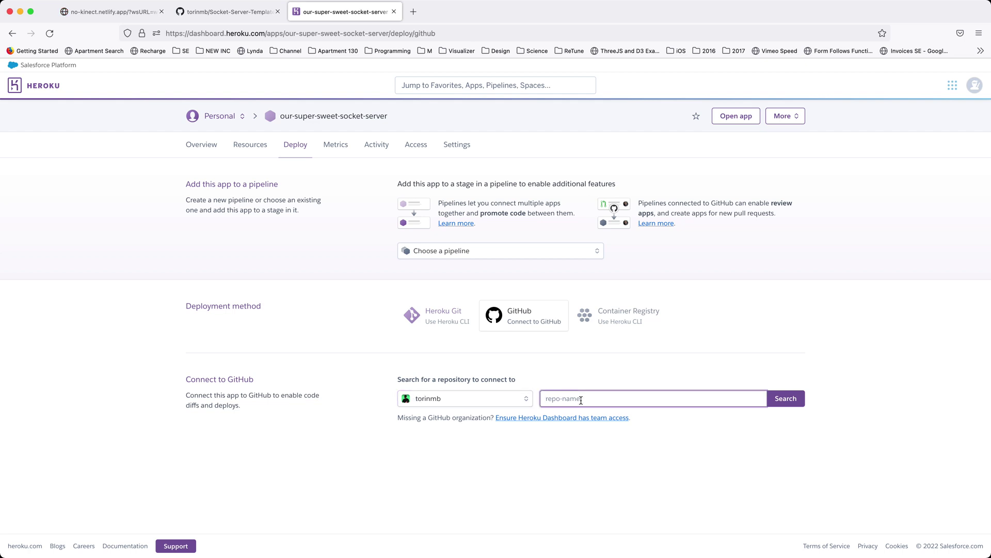
{"action": "type", "text": "socket"}
{"action": "key", "text": "Down"}
{"action": "key", "text": "Return"}
{"action": "left_click", "coordinate": [791, 400]}
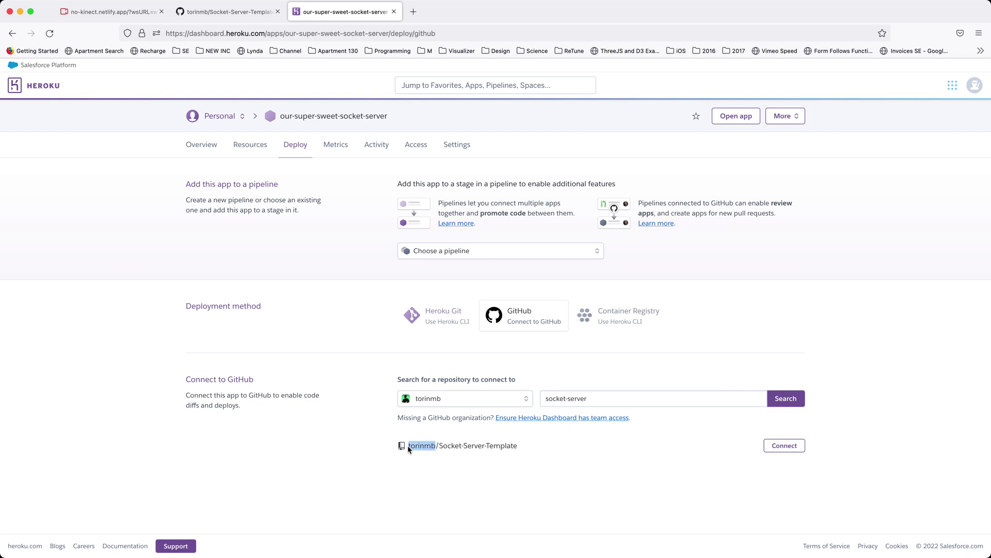
Connect the app to Socket-Server-Template and select the production branch
{"action": "left_click", "coordinate": [791, 447]}
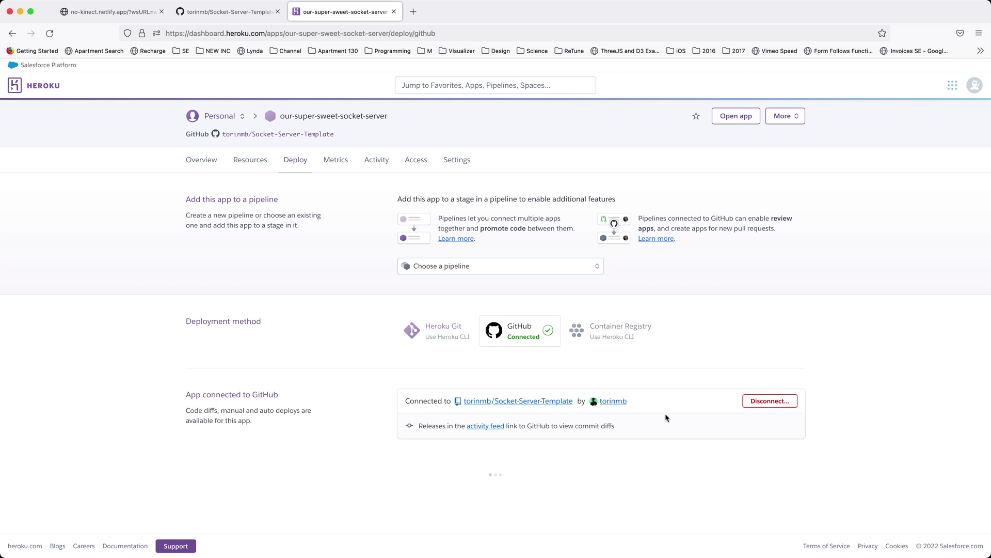
{"action": "scroll", "coordinate": [624, 425], "scroll_direction": "down", "scroll_amount": 3}
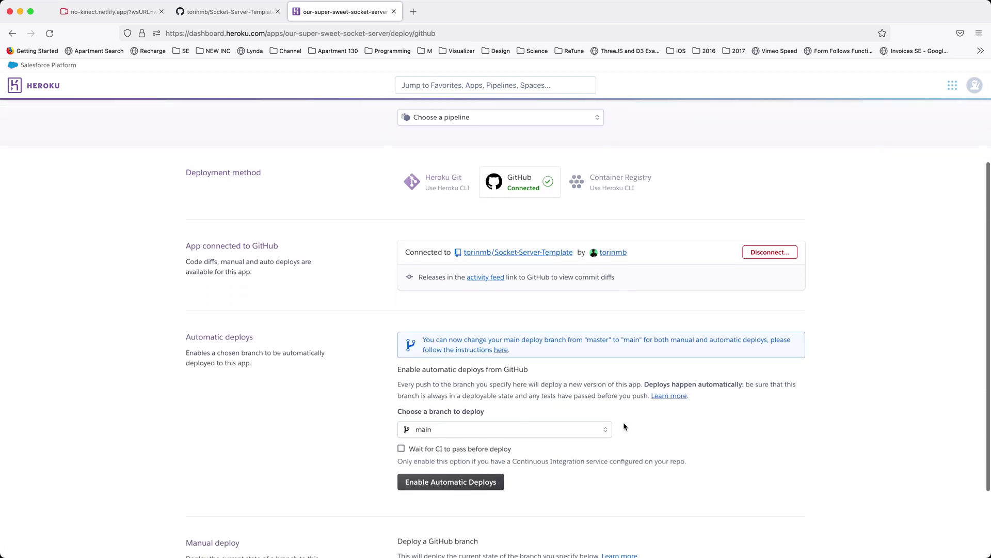
{"action": "scroll", "coordinate": [624, 426], "scroll_direction": "down", "scroll_amount": 1}
{"action": "left_click", "coordinate": [580, 395]}
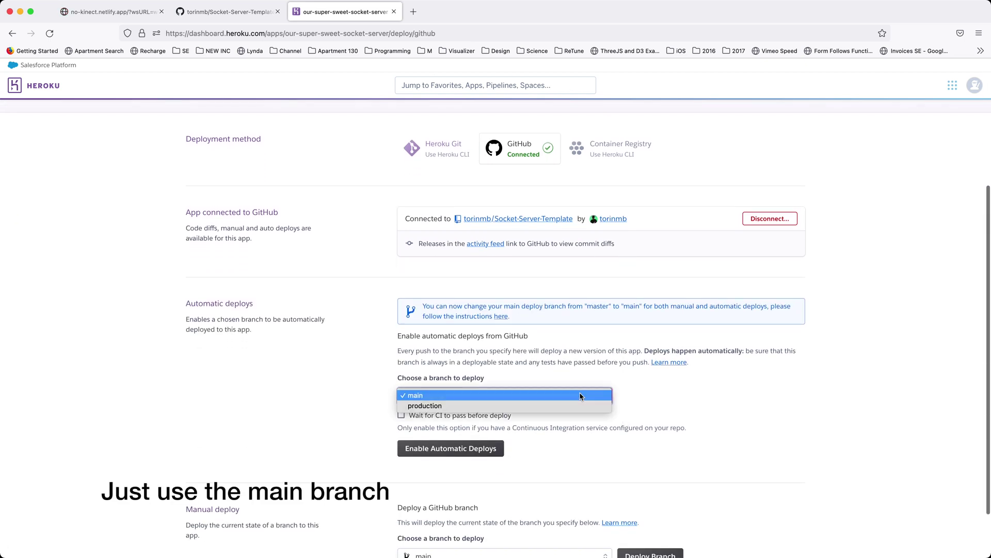
{"action": "left_click", "coordinate": [556, 406]}
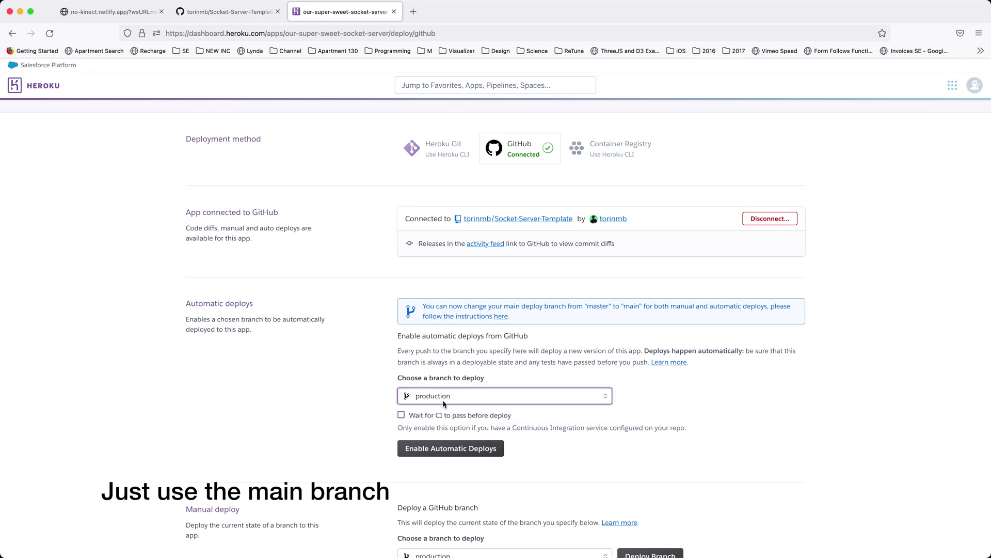
Manually deploy the production branch and wait until Heroku reports success
{"action": "scroll", "coordinate": [568, 388], "scroll_direction": "down", "scroll_amount": 1}
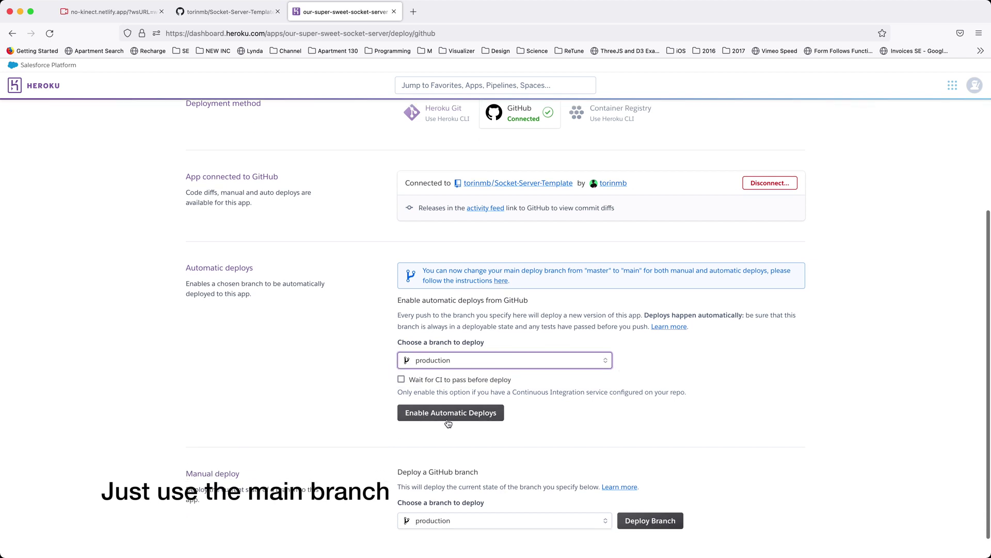
{"action": "scroll", "coordinate": [544, 420], "scroll_direction": "down", "scroll_amount": 1}
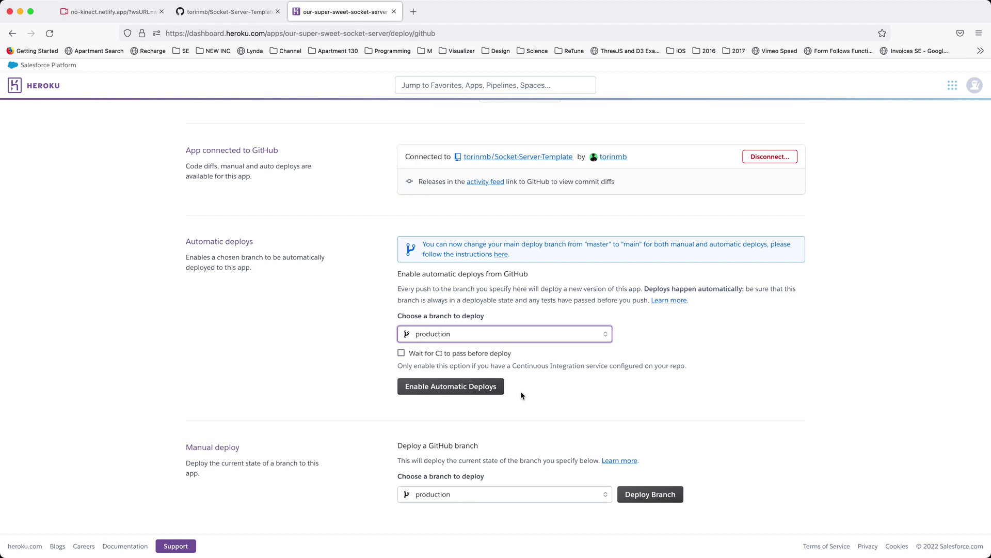
{"action": "scroll", "coordinate": [618, 449], "scroll_direction": "down", "scroll_amount": 1}
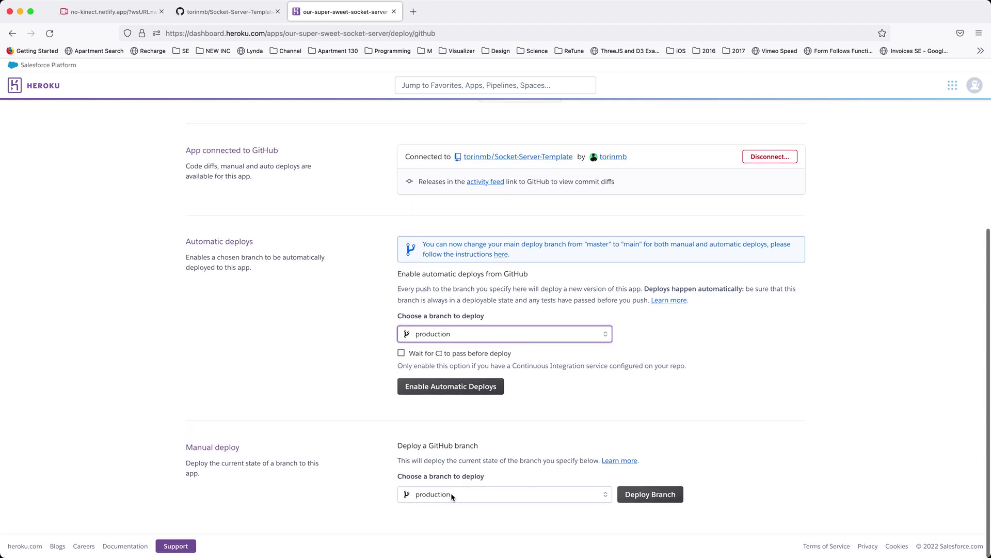
{"action": "left_click", "coordinate": [641, 495]}
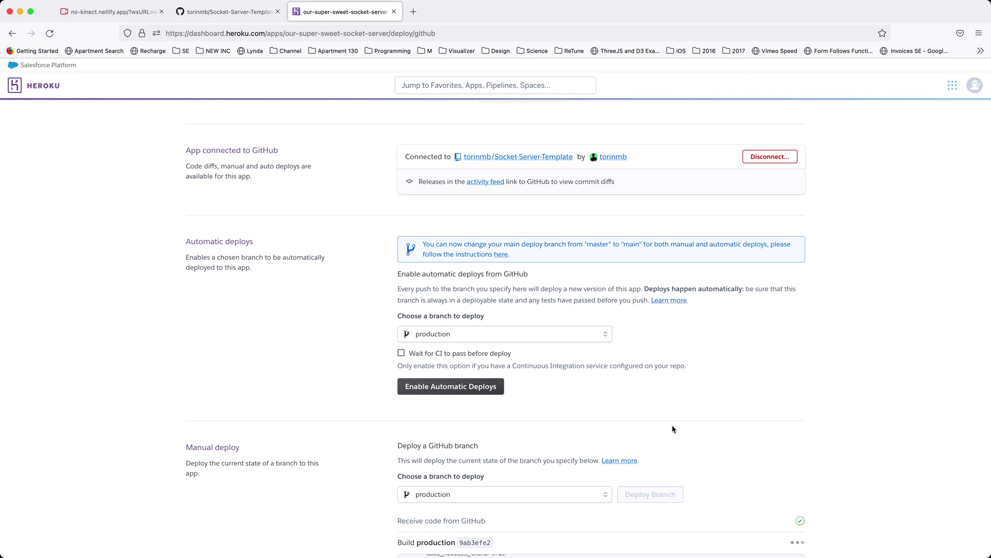
{"action": "scroll", "coordinate": [671, 426], "scroll_direction": "down", "scroll_amount": 4}
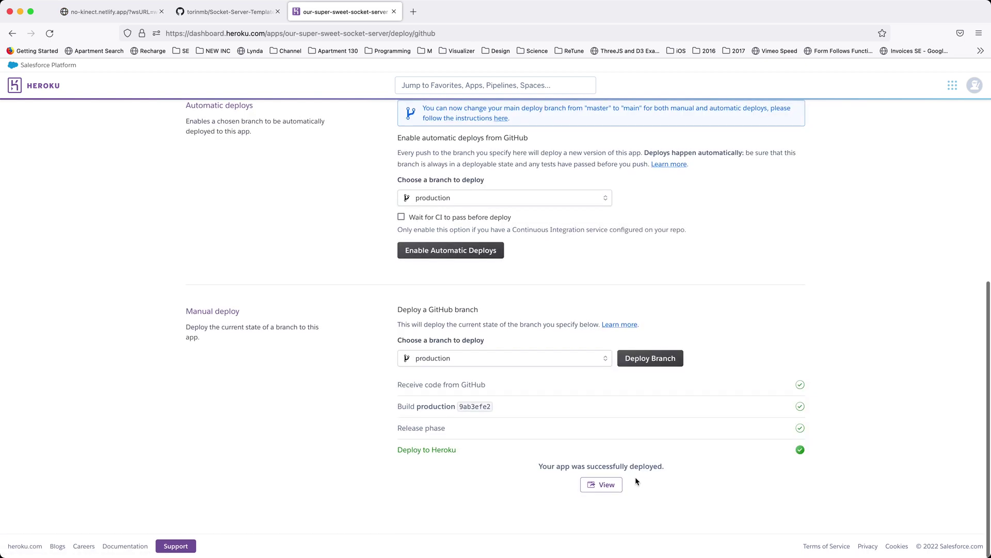
{"action": "left_click", "coordinate": [601, 485]}
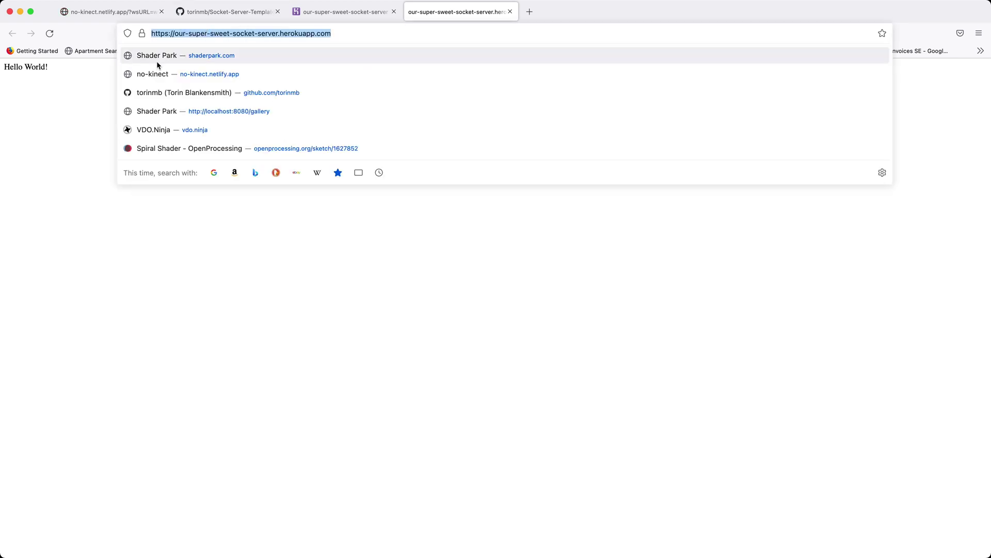
{"action": "left_click", "coordinate": [12, 90]}
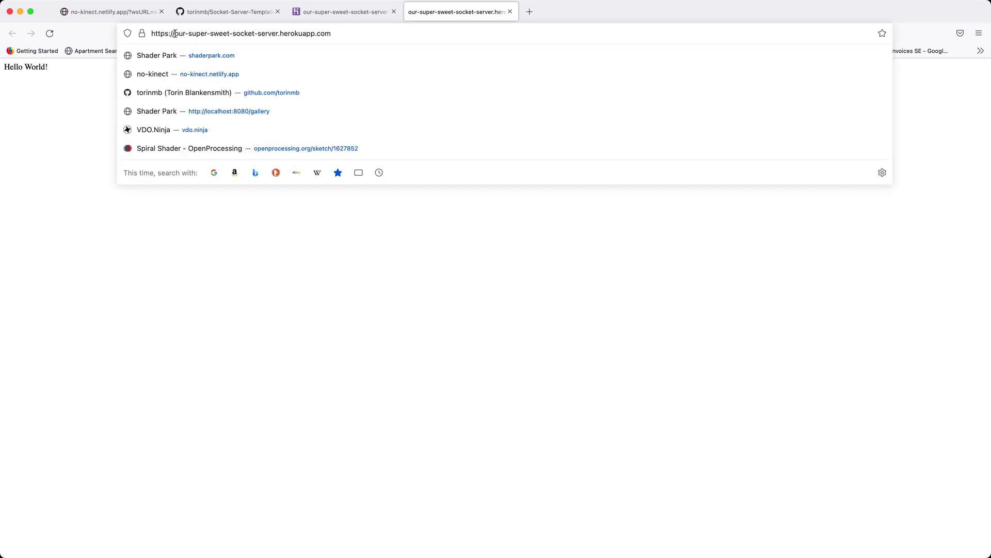
{"action": "left_click_drag", "start_coordinate": [175, 33], "coordinate": [351, 35]}
{"action": "key", "text": "super+c"}
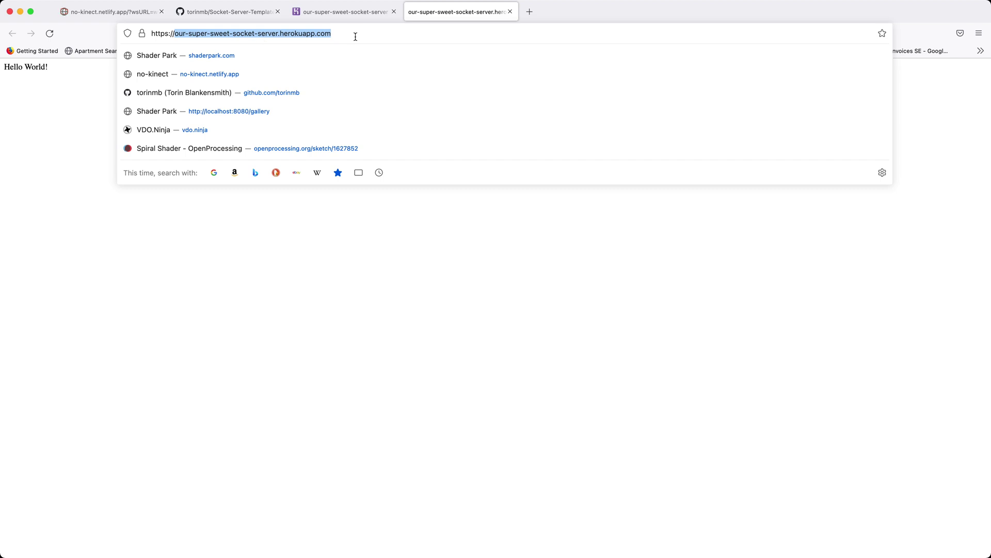
{"action": "left_click", "coordinate": [508, 25]}
Close the deployed app's tab and place the browser beside TouchDesigner's project1 parameters
{"action": "left_click", "coordinate": [510, 12]}
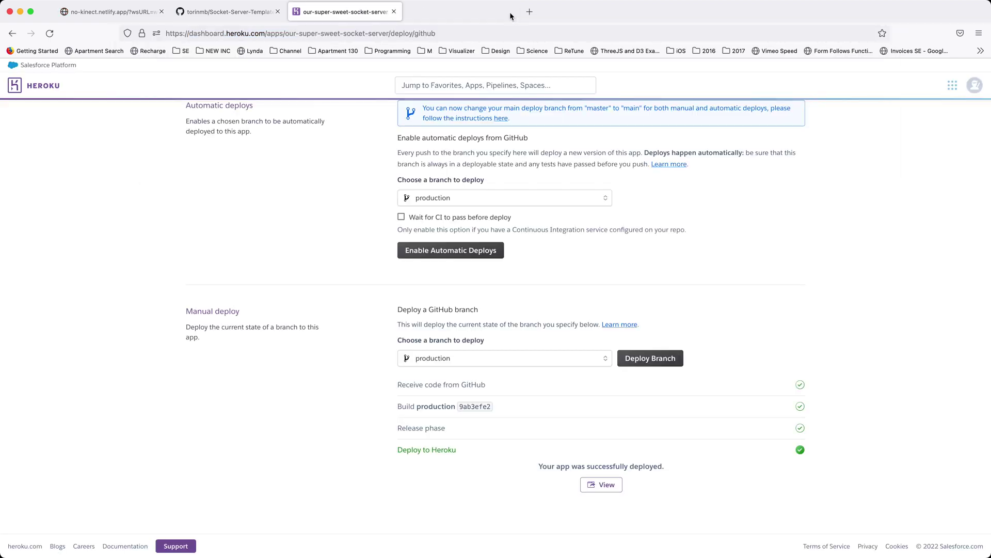
{"action": "key", "text": "ctrl+alt+Left"}
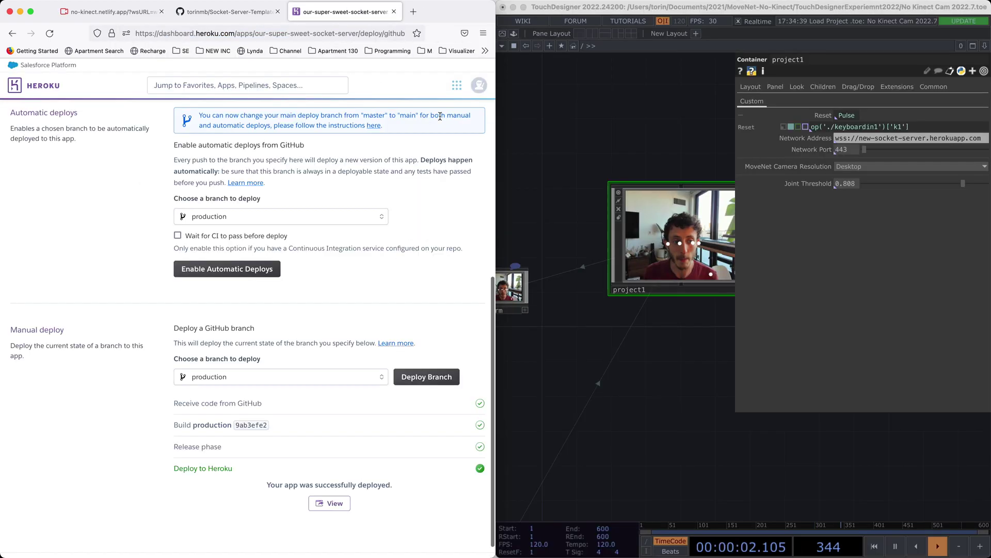
{"action": "left_click", "coordinate": [863, 139]}
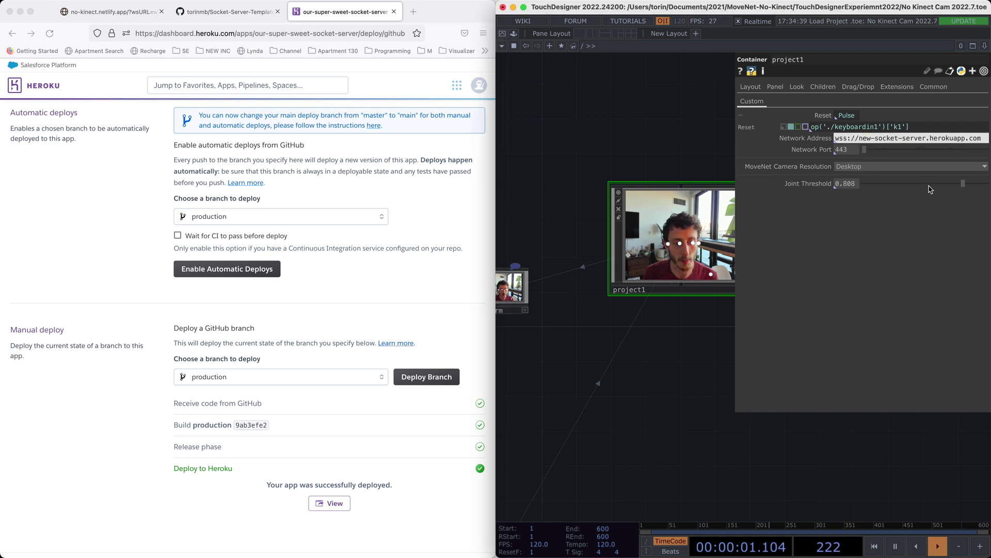
{"action": "scroll", "coordinate": [655, 150], "scroll_direction": "right", "scroll_amount": 3}
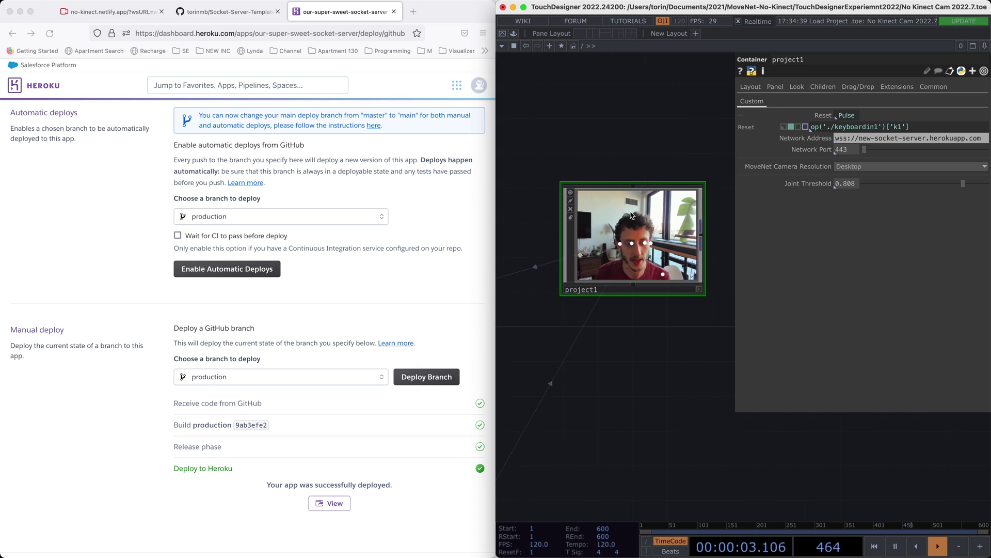
{"action": "key", "text": "p"}
{"action": "key", "text": "p"}
{"action": "scroll", "coordinate": [594, 247], "scroll_direction": "up", "scroll_amount": 2}
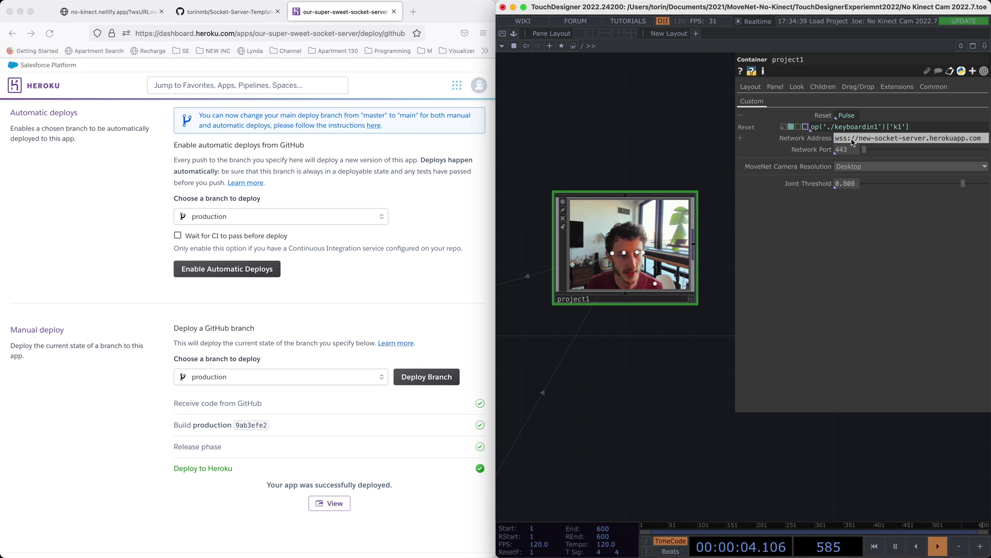
Change the Network Address to wss://our-super-sweet-socket-server.herokuapp.com and pulse Reset to reconnect
{"action": "left_click_drag", "start_coordinate": [859, 139], "coordinate": [989, 138]}
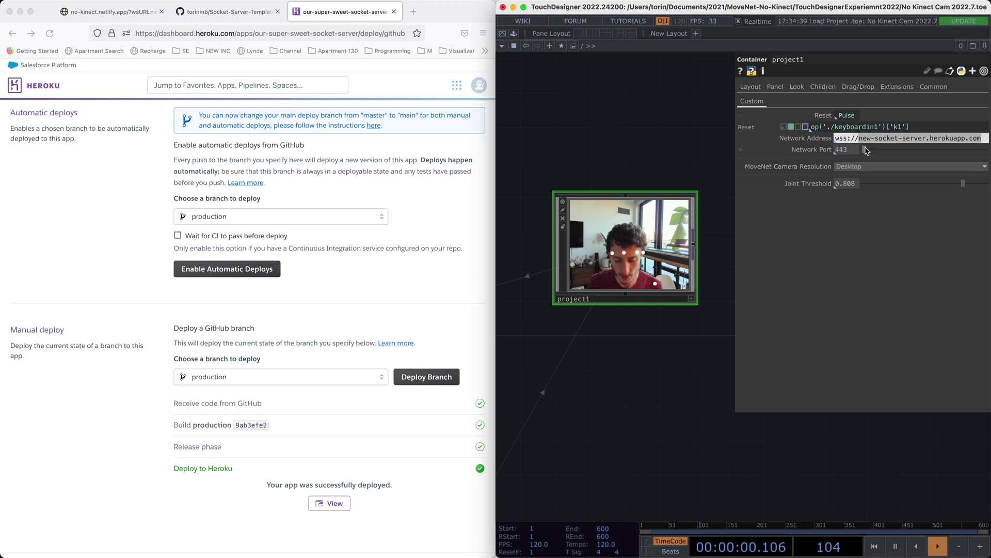
{"action": "key", "text": "super+v"}
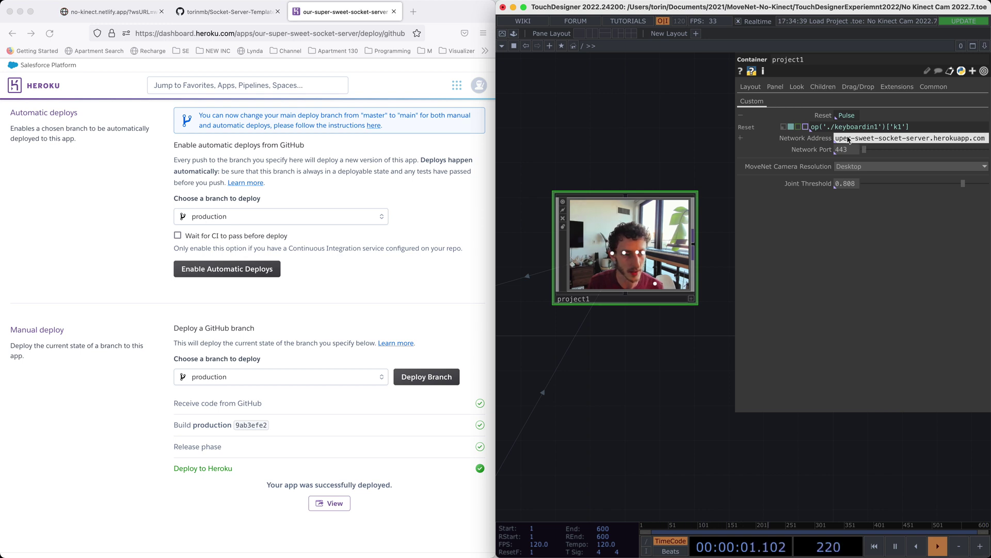
{"action": "key", "text": "Home"}
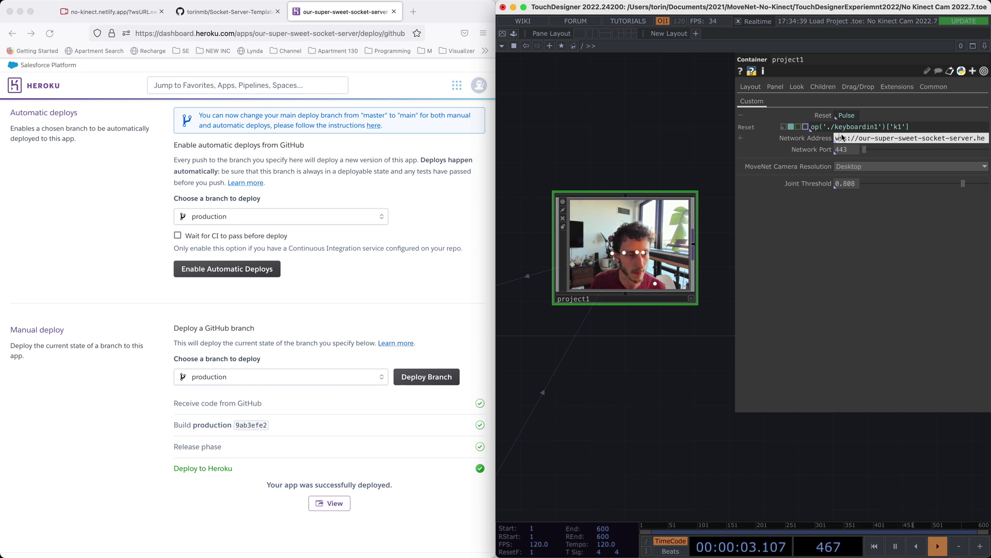
{"action": "left_click", "coordinate": [841, 138]}
{"action": "type", "text": "s"}
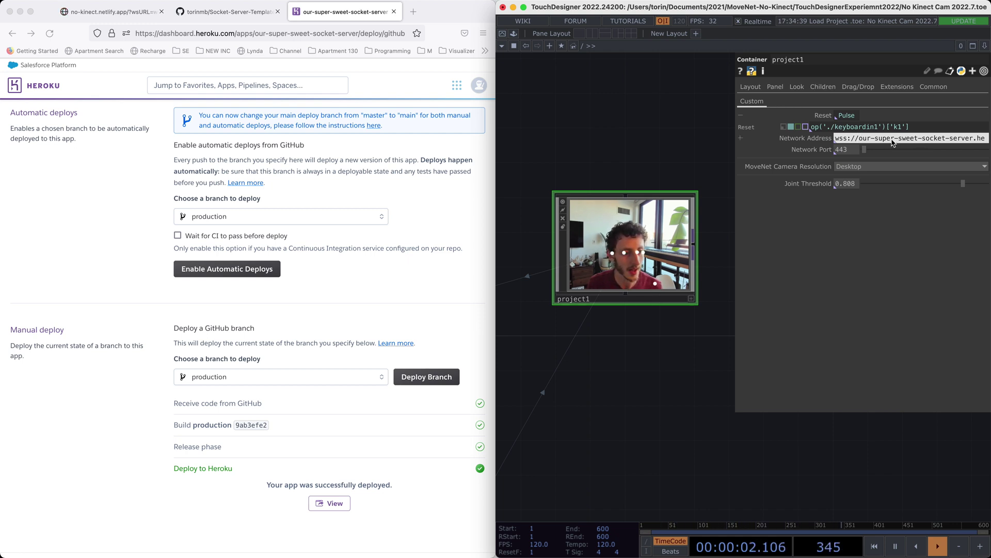
{"action": "key", "text": "Return"}
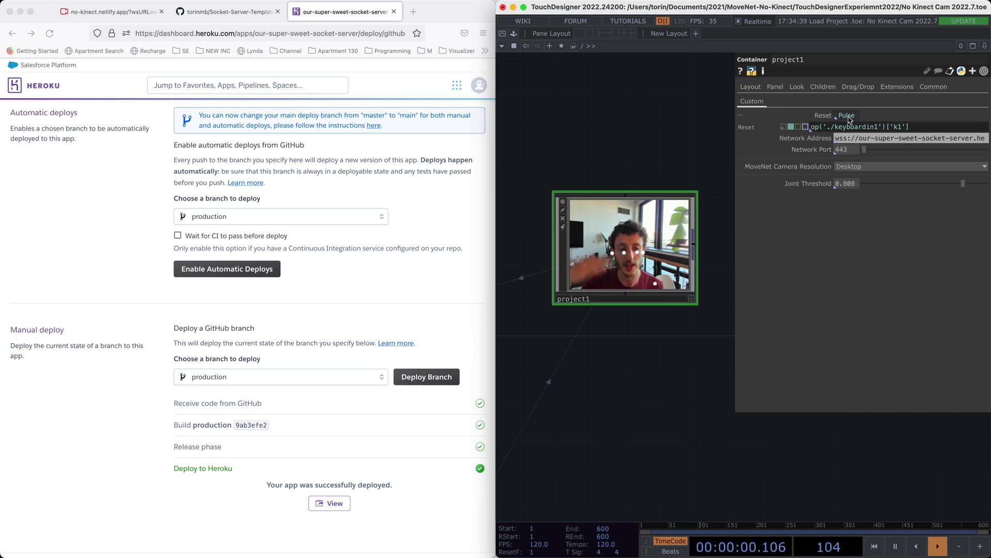
{"action": "left_click", "coordinate": [847, 115]}
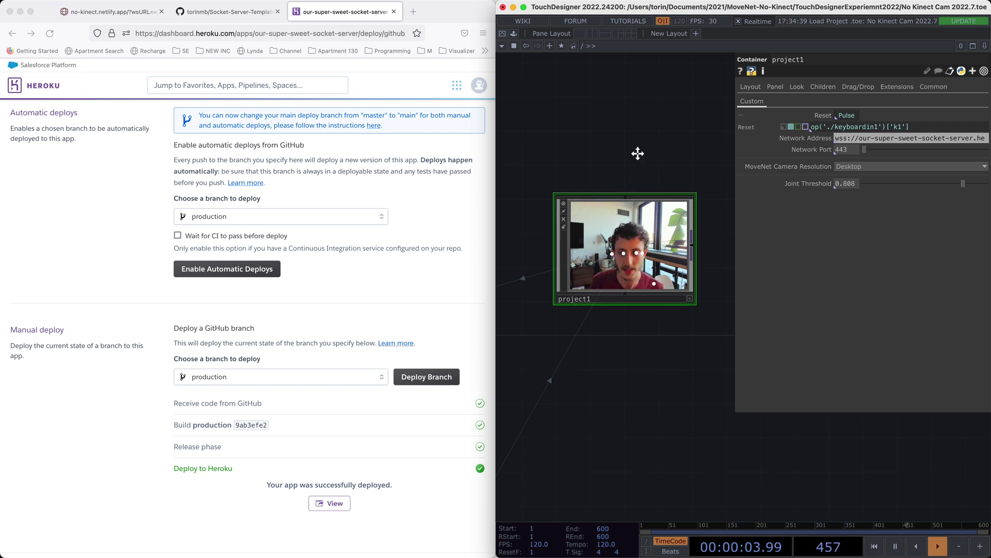
{"action": "left_click_drag", "start_coordinate": [631, 151], "coordinate": [619, 147]}
Bring up the no-kinect pose tracker page and select its existing wsURL value
{"action": "left_click", "coordinate": [412, 175]}
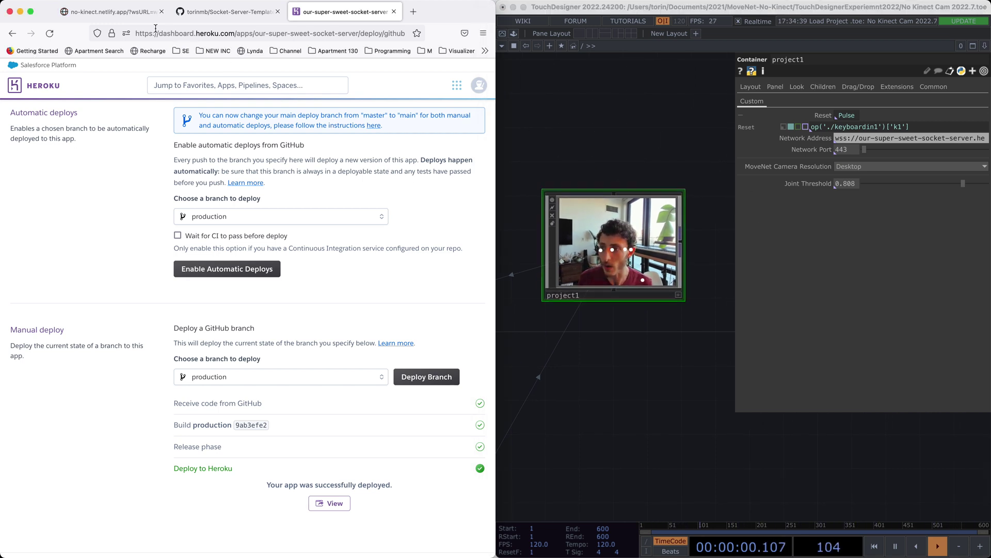
{"action": "left_click", "coordinate": [132, 15]}
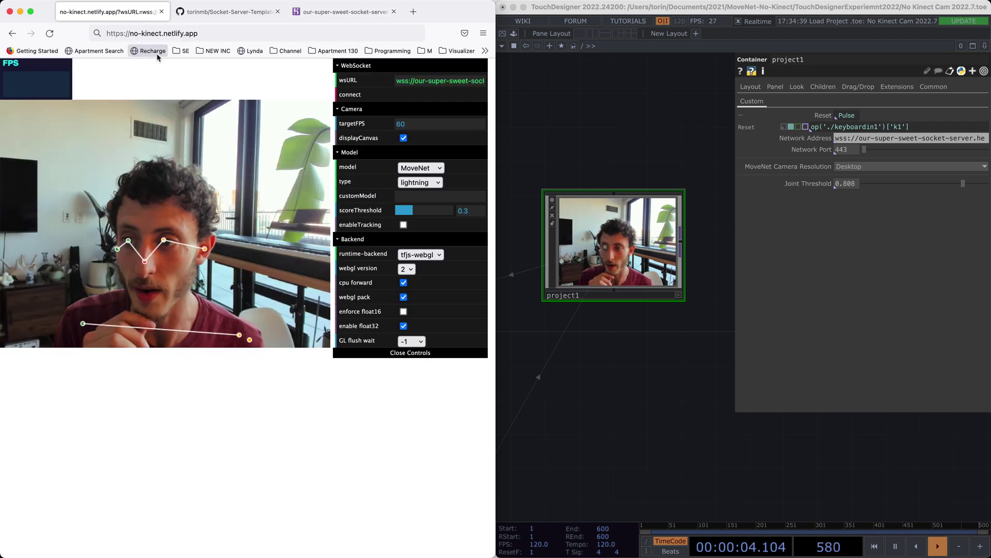
{"action": "left_click", "coordinate": [216, 34]}
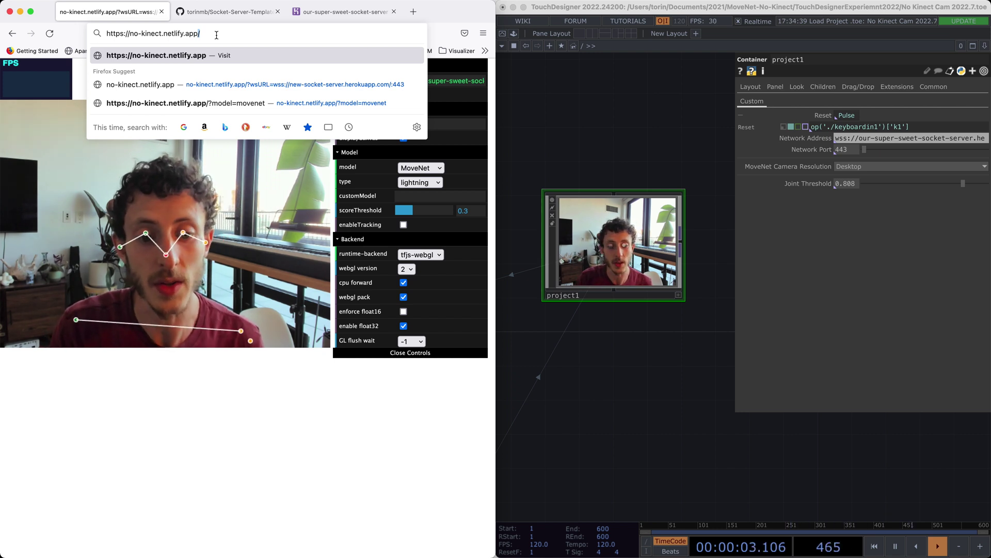
{"action": "left_click", "coordinate": [221, 371]}
{"action": "left_click", "coordinate": [412, 79]}
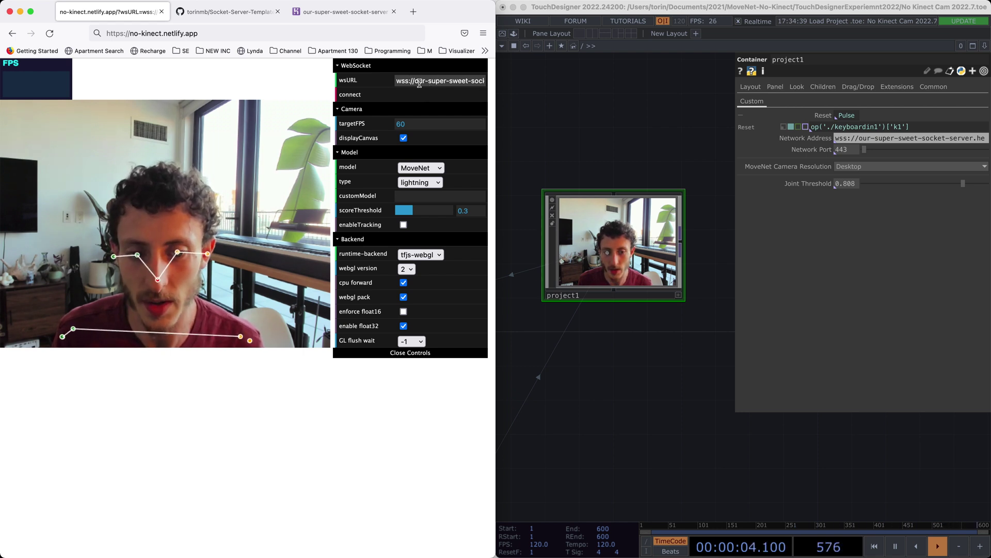
{"action": "left_click_drag", "start_coordinate": [415, 81], "coordinate": [476, 81]}
{"action": "left_click", "coordinate": [476, 81]}
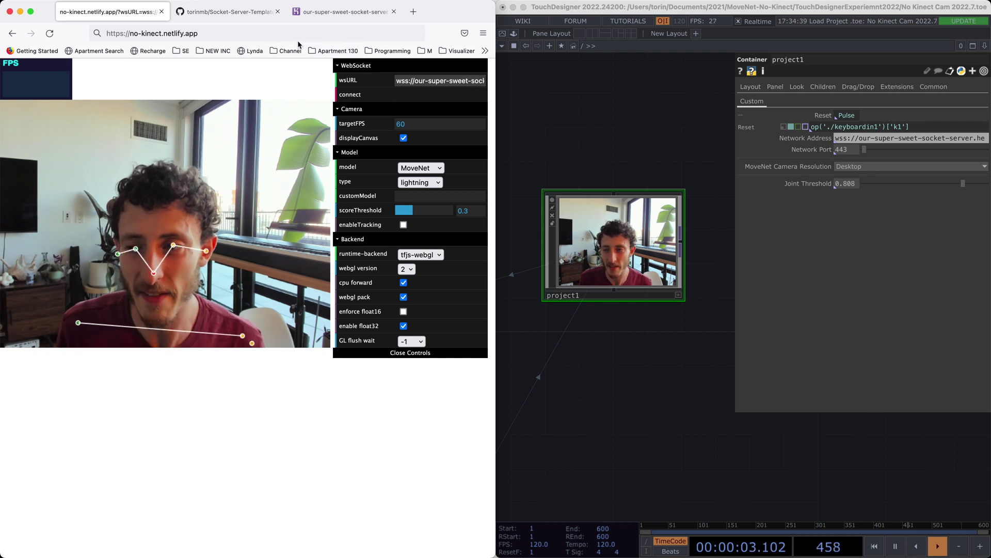
Append ?wsURL=wss:// plus the Heroku host copied from TouchDesigner and :443 to the address
{"action": "left_click", "coordinate": [268, 34]}
{"action": "left_click", "coordinate": [259, 33]}
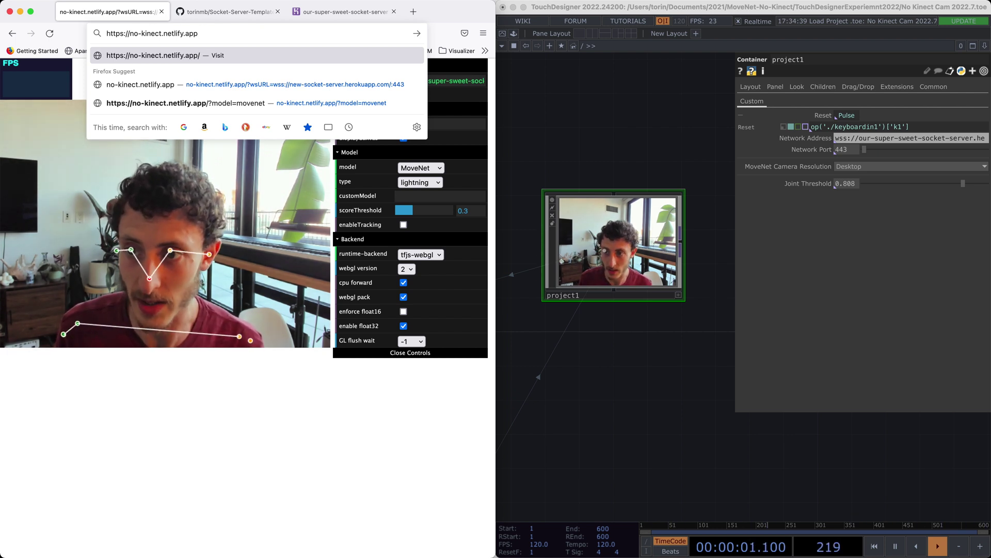
{"action": "type", "text": "?"}
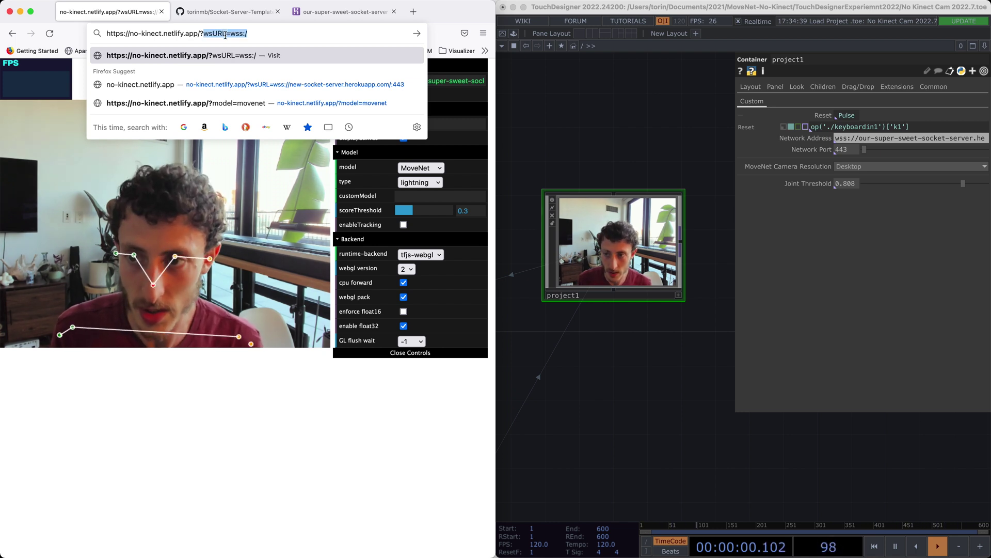
{"action": "type", "text": "ws"}
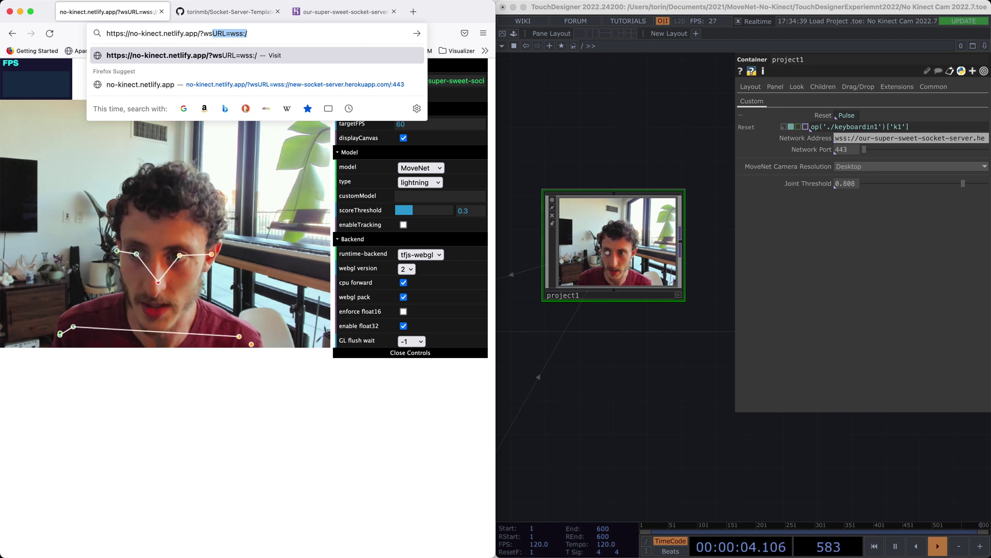
{"action": "type", "text": "URL="}
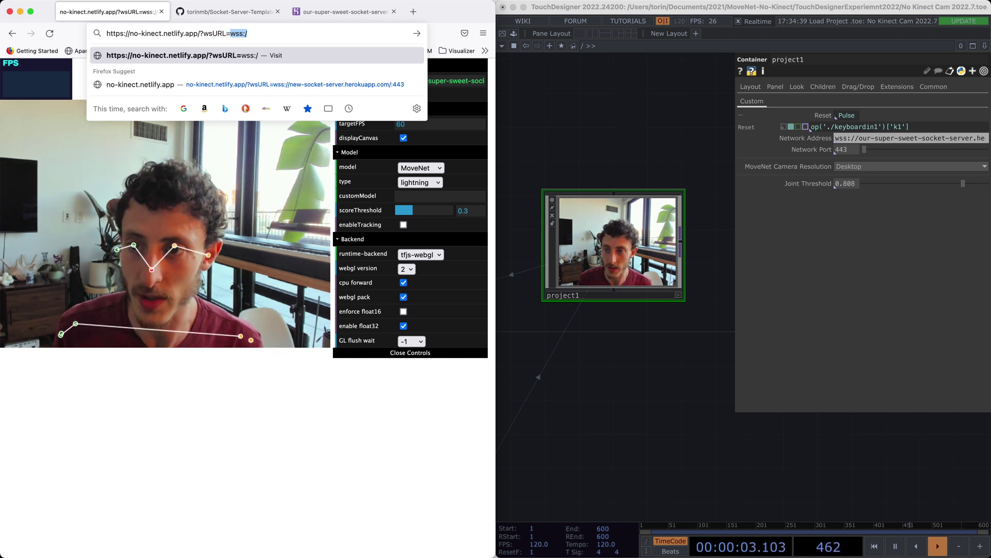
{"action": "type", "text": "wss:"}
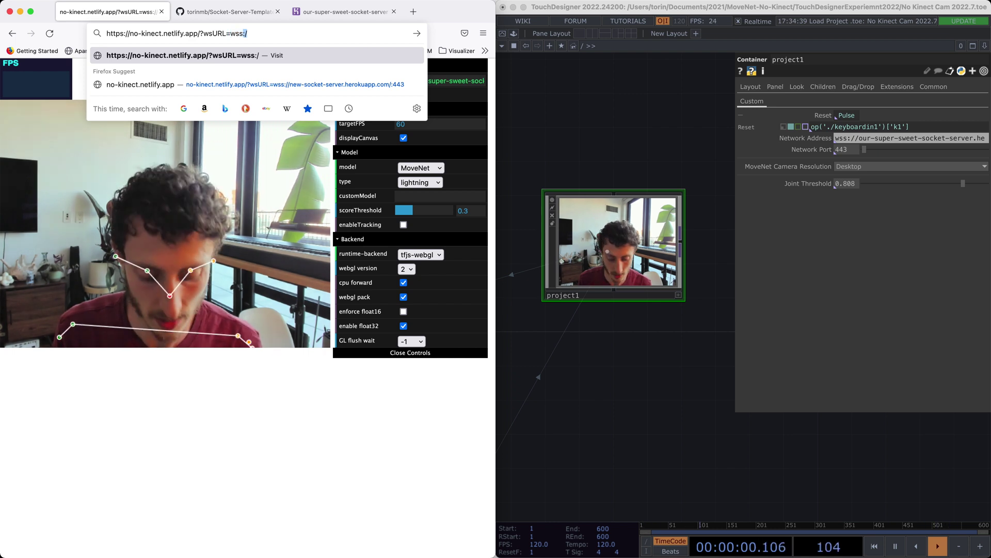
{"action": "type", "text": "//"}
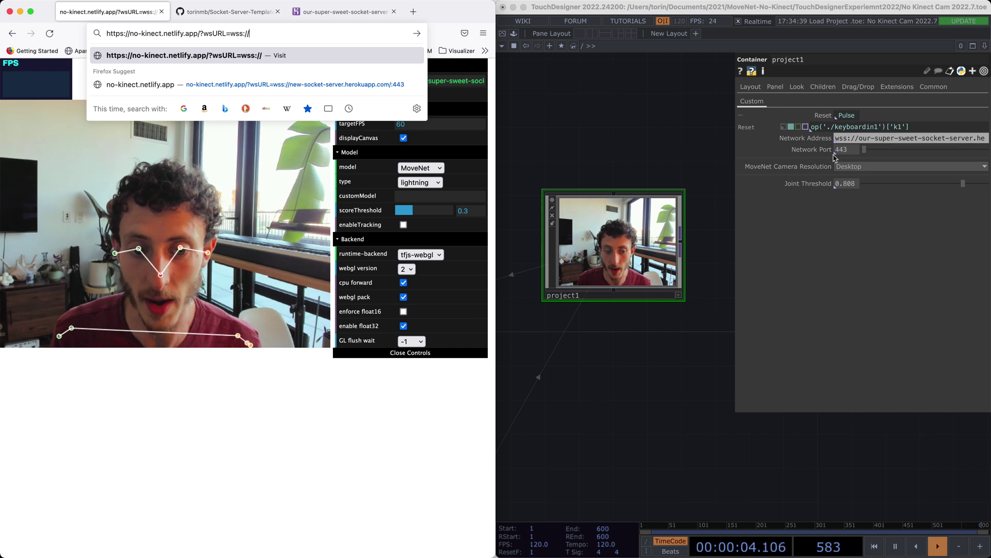
{"action": "left_click", "coordinate": [861, 142]}
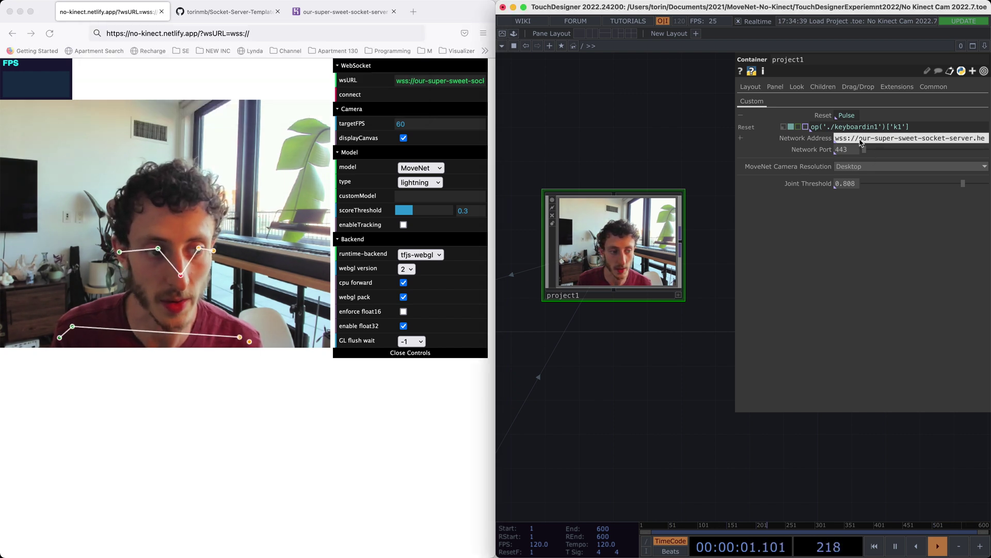
{"action": "left_click_drag", "start_coordinate": [860, 139], "coordinate": [989, 139]}
{"action": "key", "text": "super+c"}
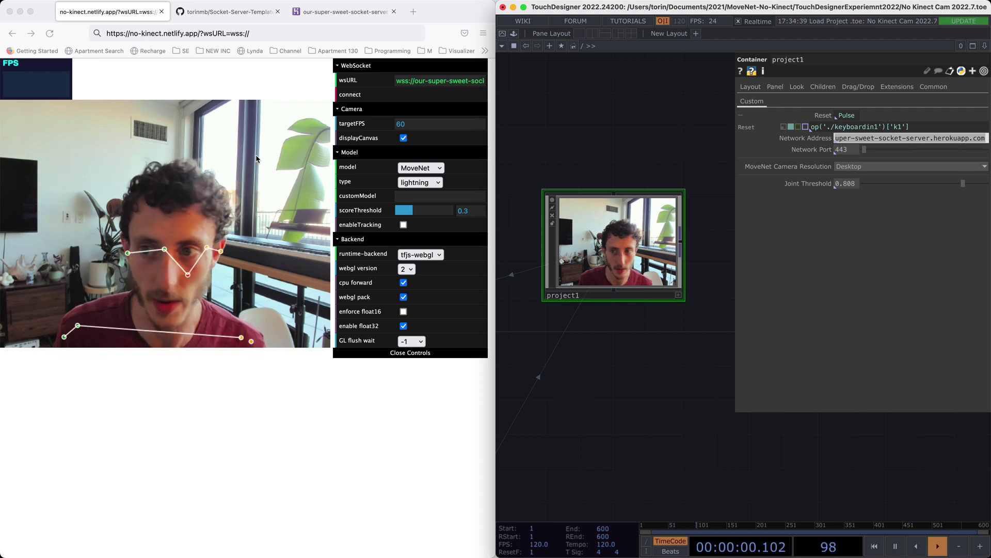
{"action": "left_click", "coordinate": [271, 32]}
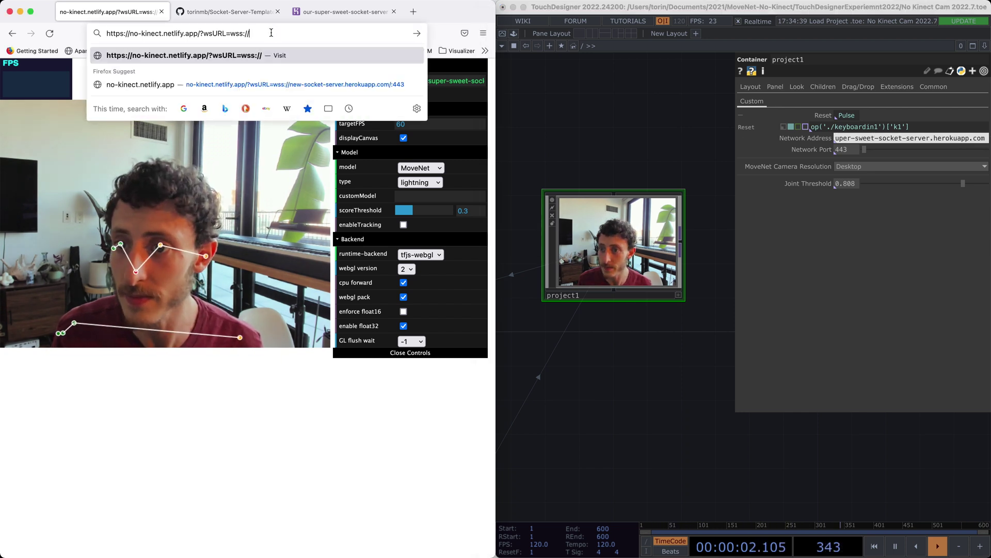
{"action": "key", "text": "super+v"}
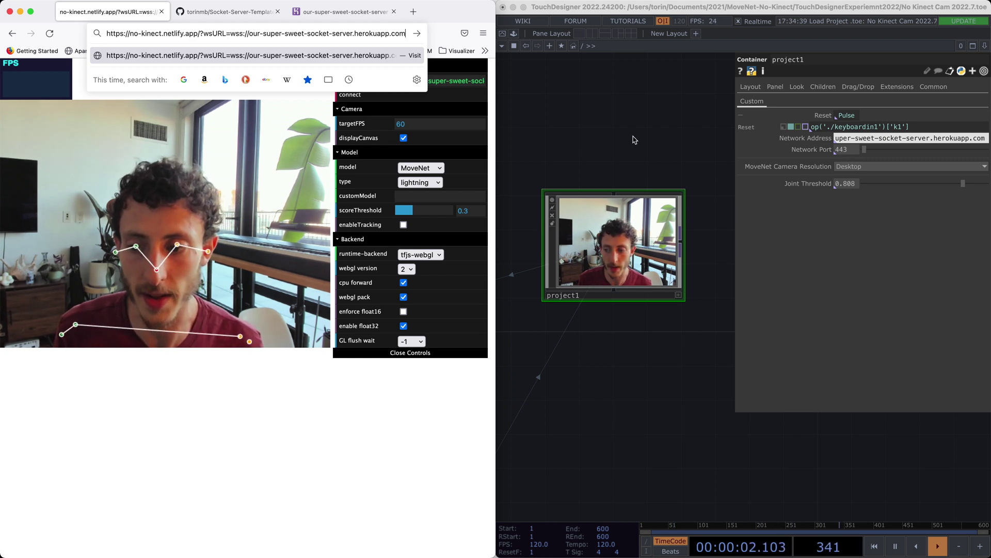
{"action": "type", "text": ":"}
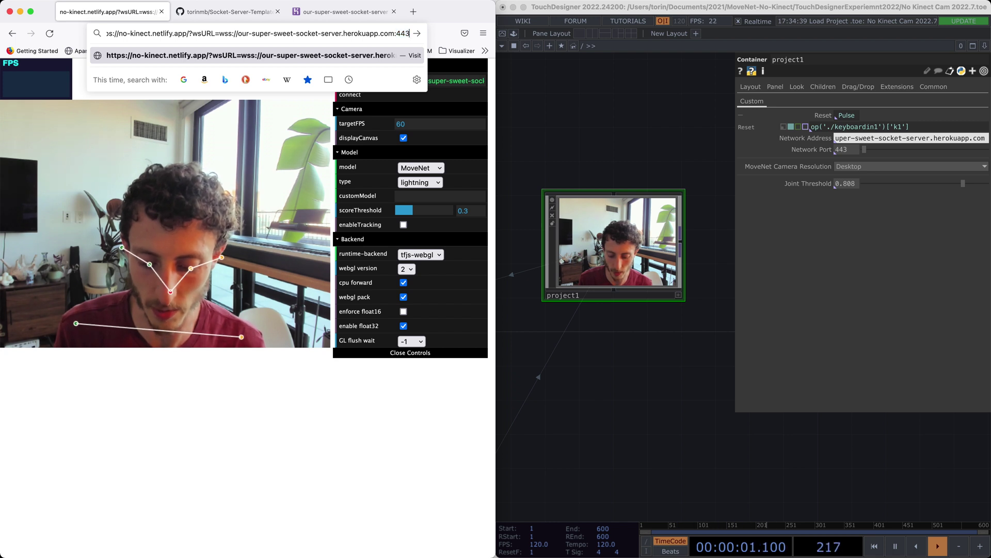
{"action": "type", "text": "443"}
Load the new address and start tracking on the Logi 4K Pro camera, dismissing both notices
{"action": "key", "text": "Return"}
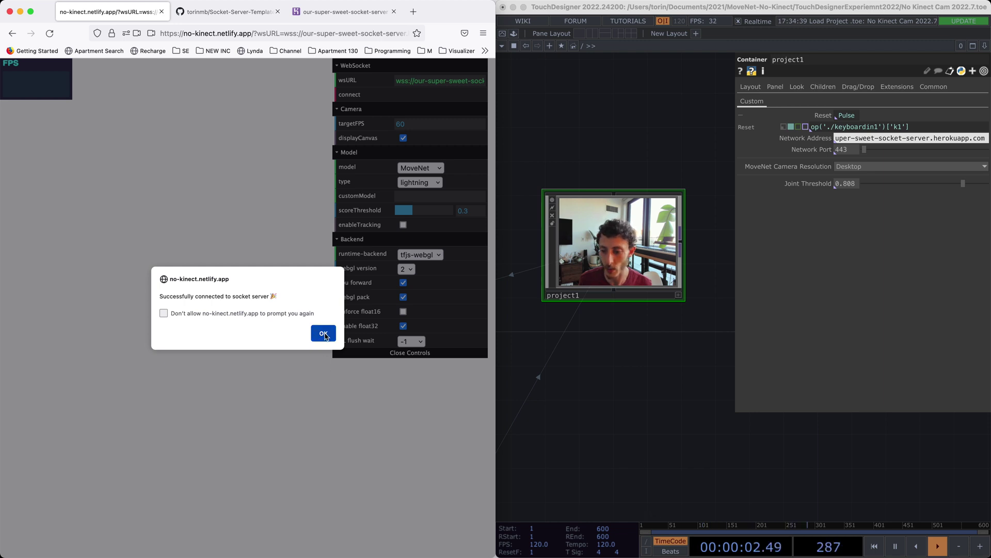
{"action": "left_click", "coordinate": [323, 334]}
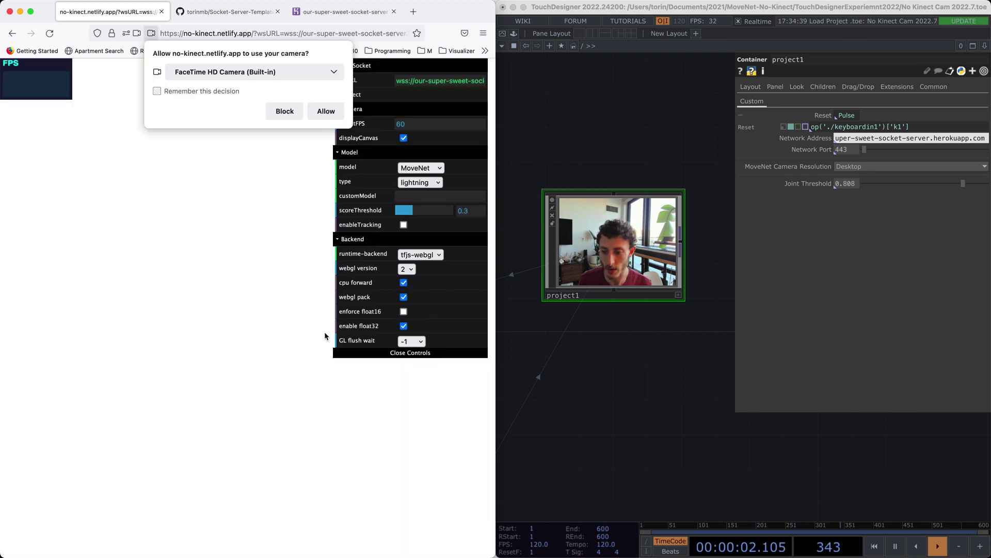
{"action": "left_click", "coordinate": [278, 71]}
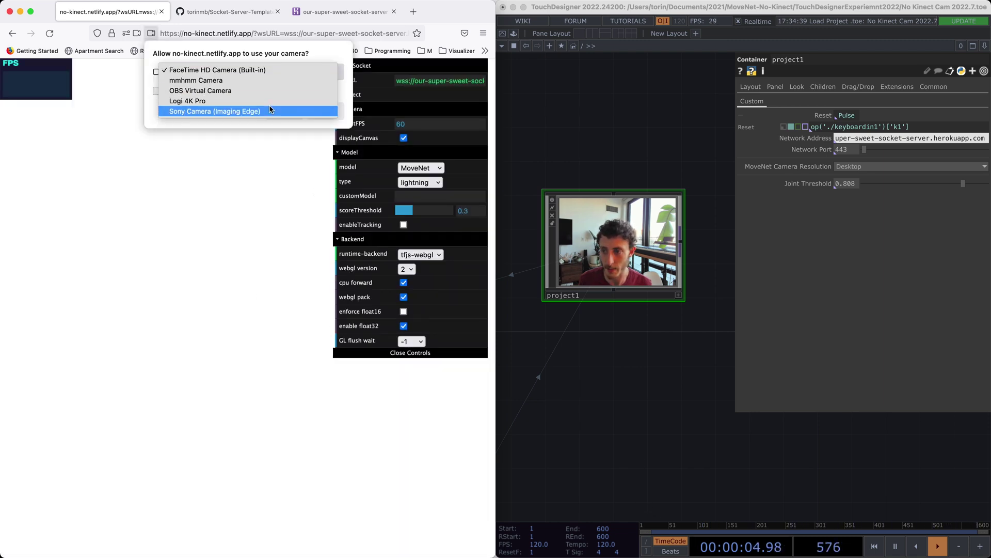
{"action": "left_click", "coordinate": [268, 104]}
{"action": "left_click", "coordinate": [326, 111]}
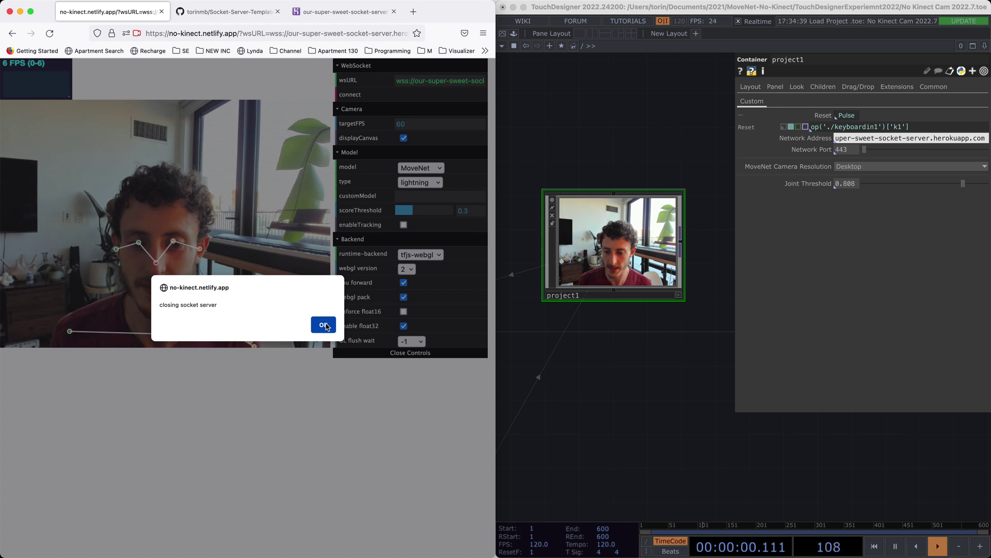
{"action": "left_click", "coordinate": [324, 324]}
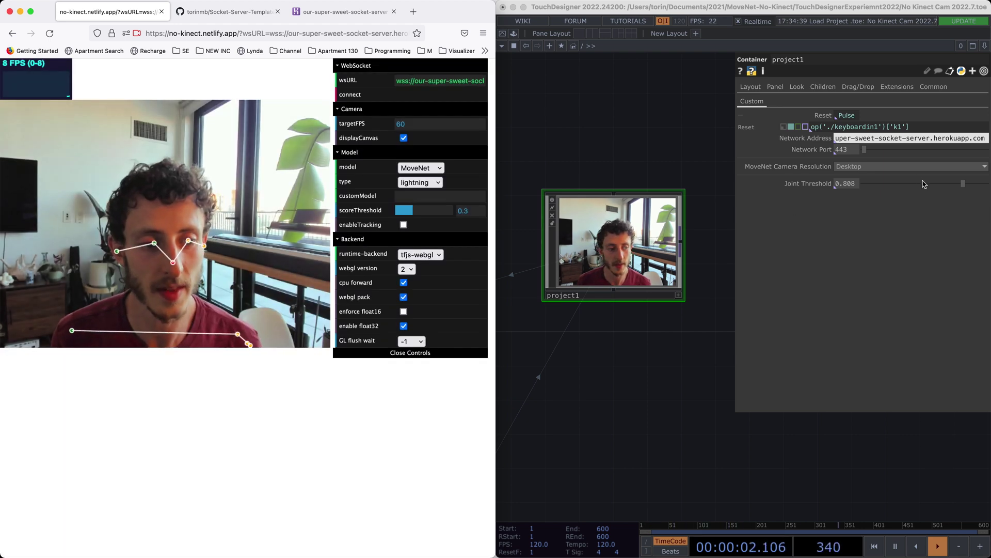
Lower TouchDesigner's Joint Threshold to 0.096 and switch the browser's performance stats display
{"action": "left_click_drag", "start_coordinate": [925, 186], "coordinate": [875, 184]}
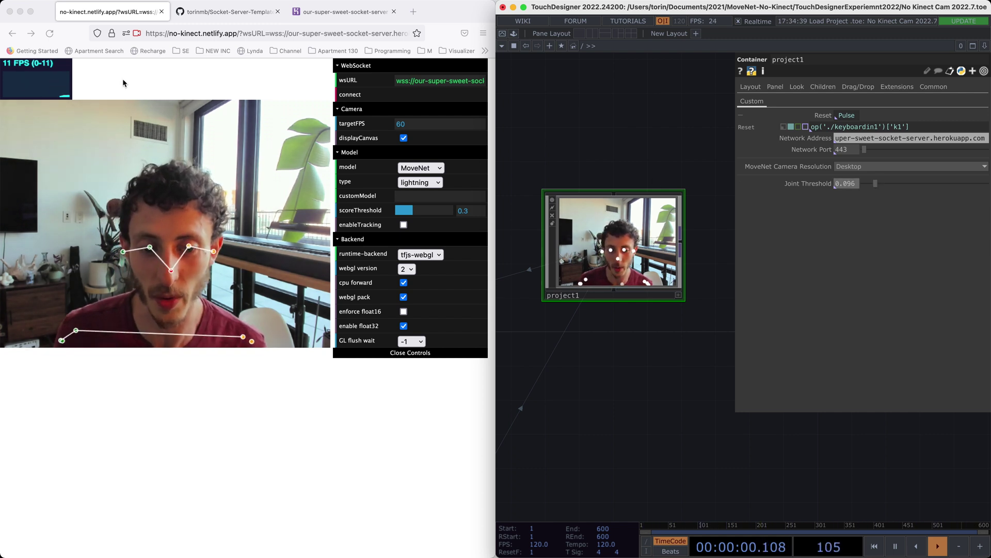
{"action": "left_click", "coordinate": [74, 77]}
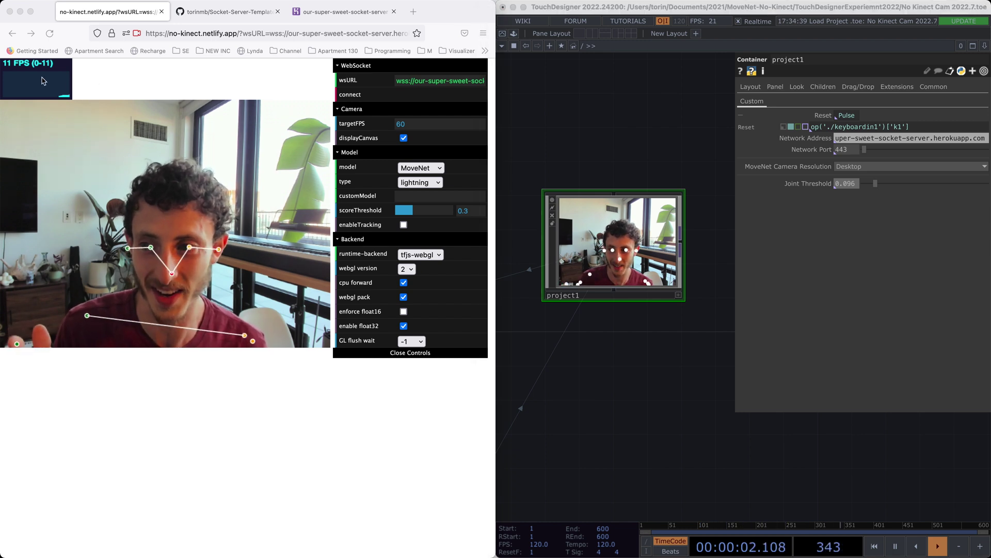
{"action": "left_click", "coordinate": [55, 85]}
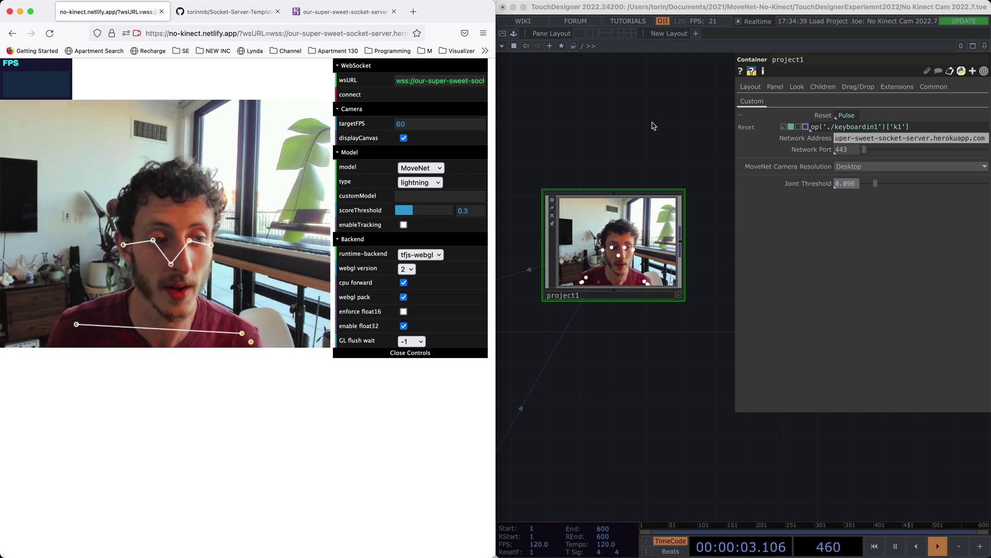
{"action": "mouse_move", "coordinate": [646, 126]}
{"action": "left_mouse_down"}
{"action": "mouse_move", "coordinate": [652, 120]}
{"action": "mouse_move", "coordinate": [652, 131]}
{"action": "left_mouse_up"}
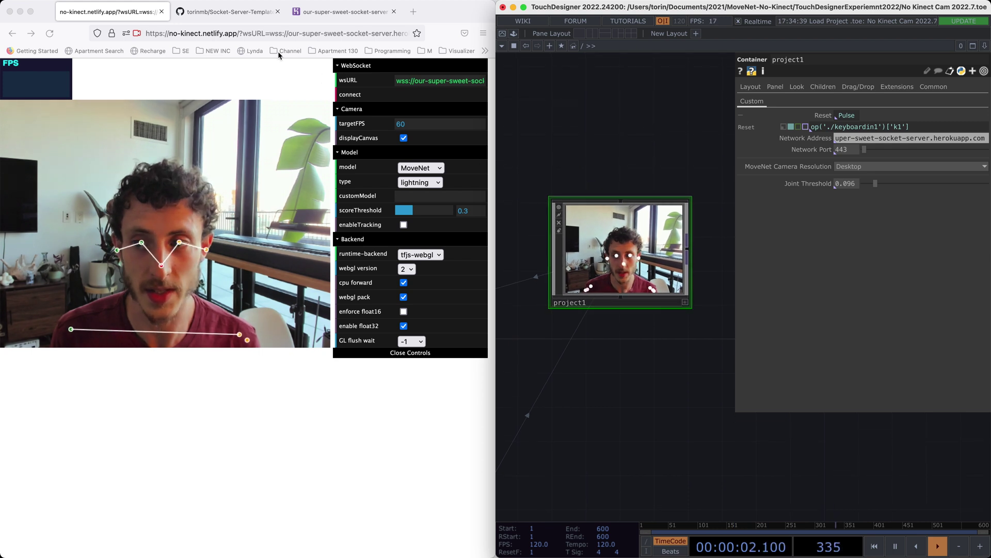
{"action": "left_click", "coordinate": [258, 34]}
{"action": "left_click", "coordinate": [258, 33]}
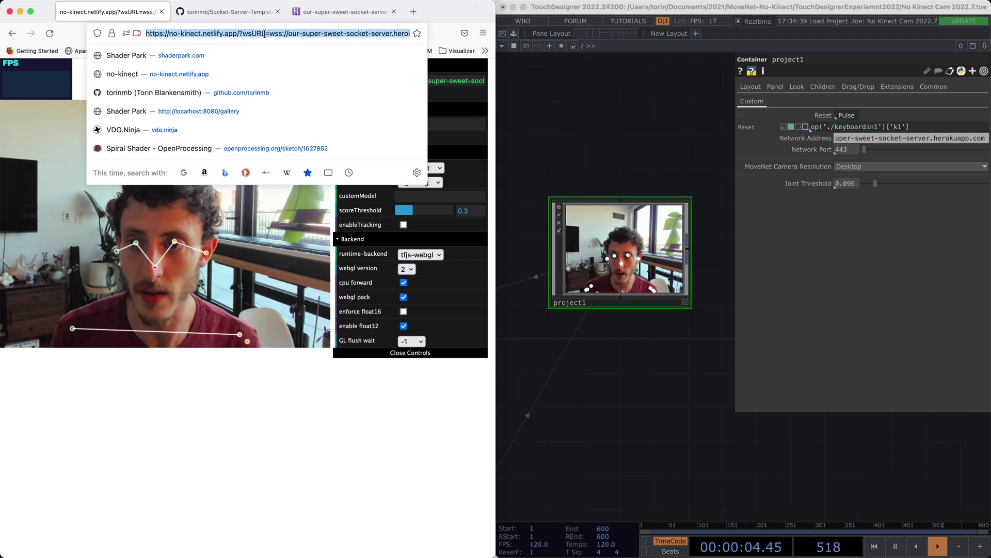
{"action": "left_click", "coordinate": [614, 100]}
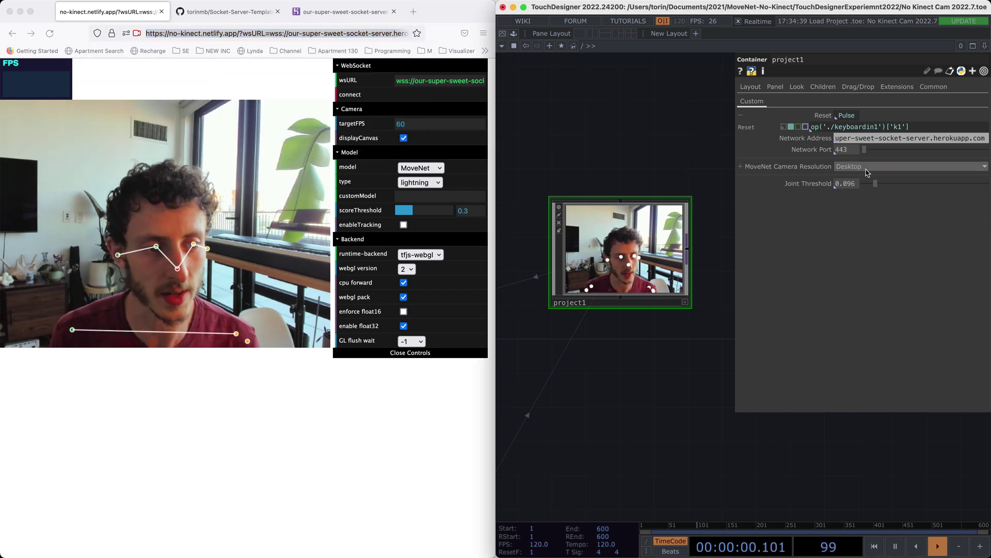
{"action": "left_click", "coordinate": [845, 169]}
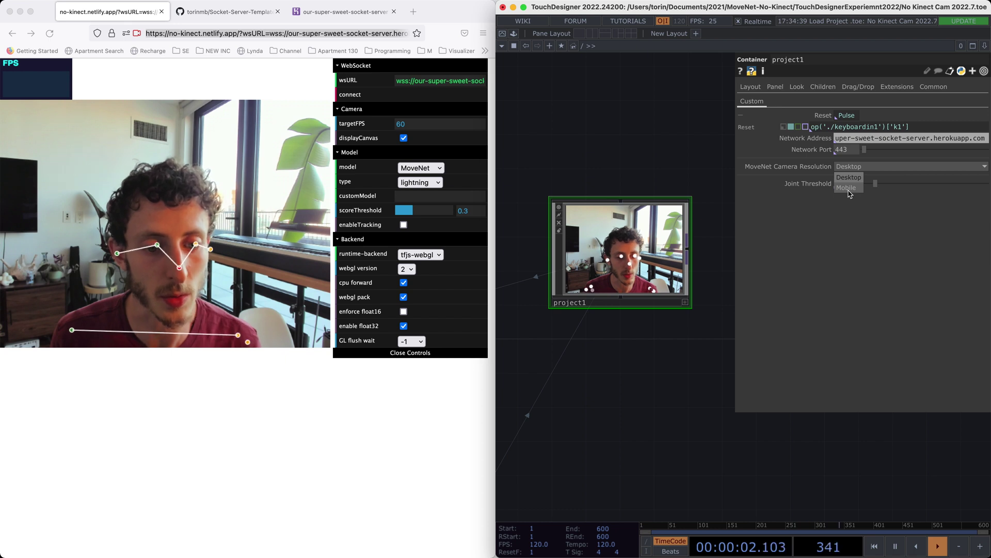
{"action": "left_click", "coordinate": [605, 169]}
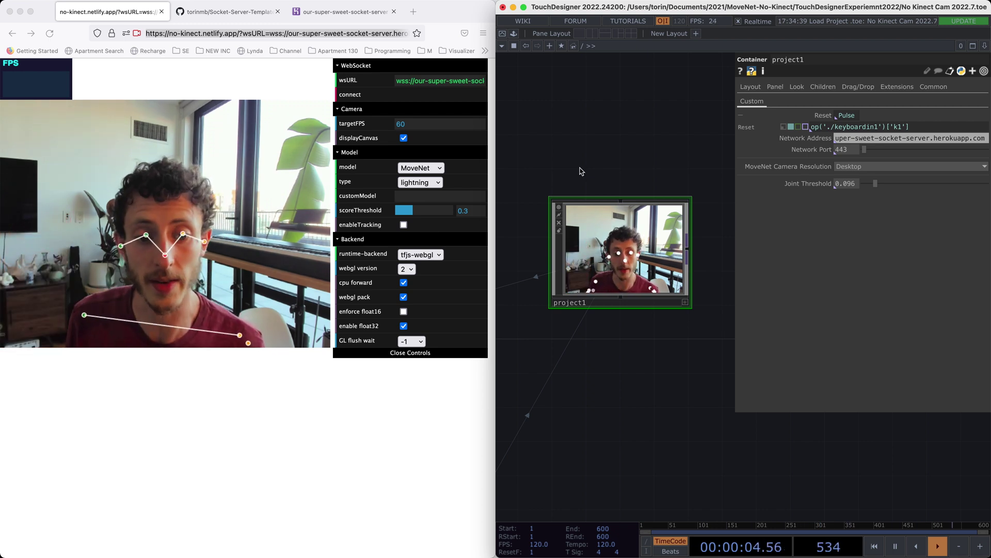
Set project1's Joint Threshold to 0.448 and nudge the browser's score threshold to 0.36
{"action": "scroll", "coordinate": [620, 152], "scroll_direction": "down", "scroll_amount": 2}
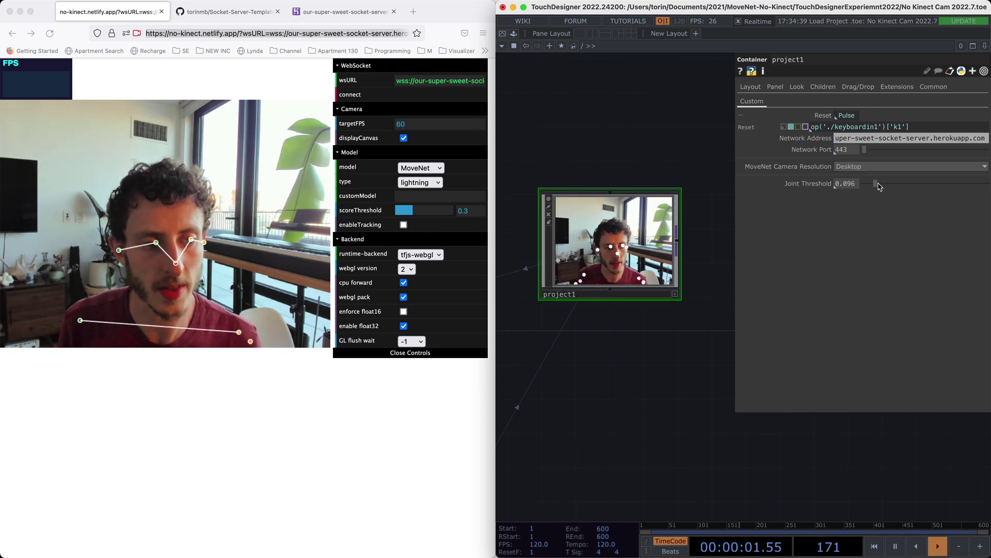
{"action": "left_click_drag", "start_coordinate": [876, 186], "coordinate": [915, 185]}
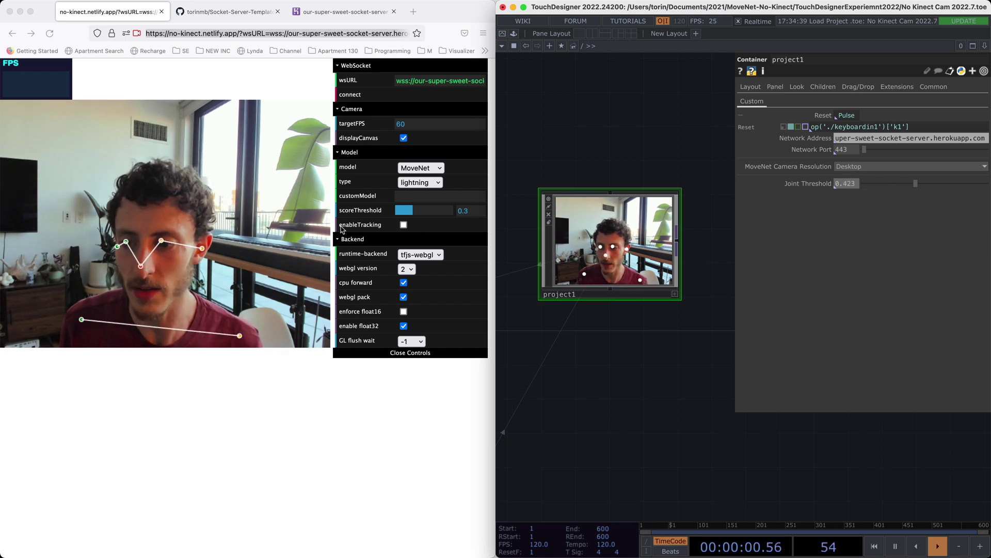
{"action": "left_click", "coordinate": [417, 212]}
{"action": "left_click", "coordinate": [413, 210]}
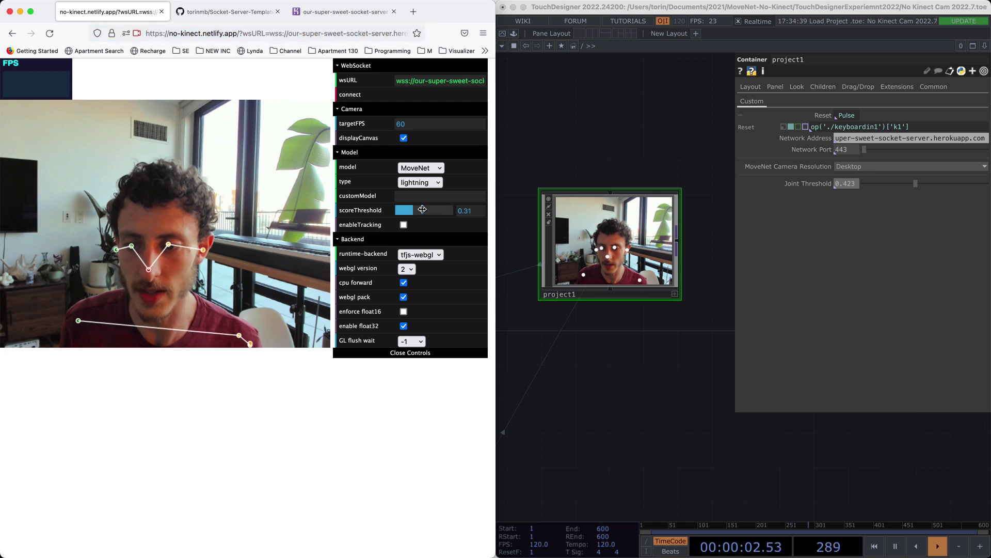
{"action": "left_click_drag", "start_coordinate": [457, 209], "coordinate": [444, 209]}
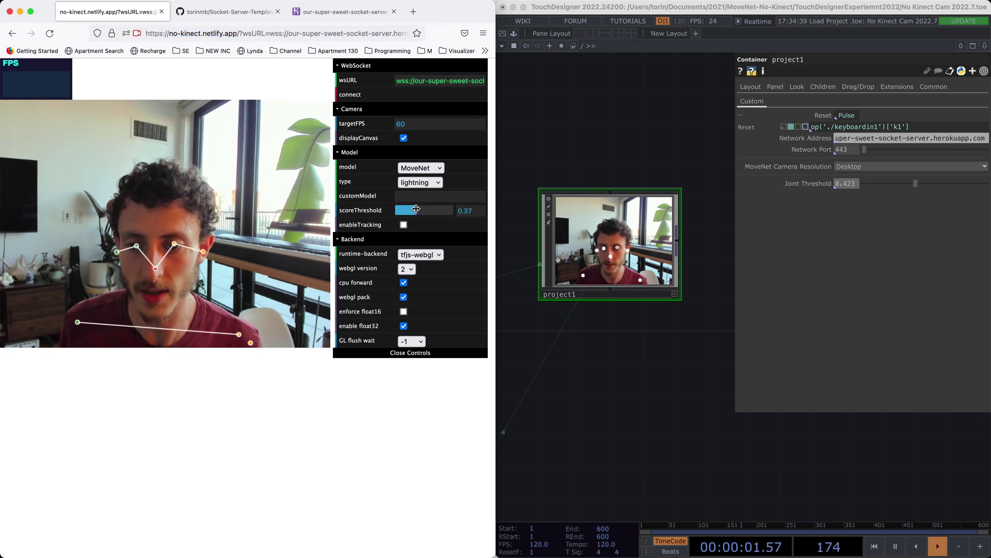
{"action": "left_click_drag", "start_coordinate": [915, 184], "coordinate": [872, 184]}
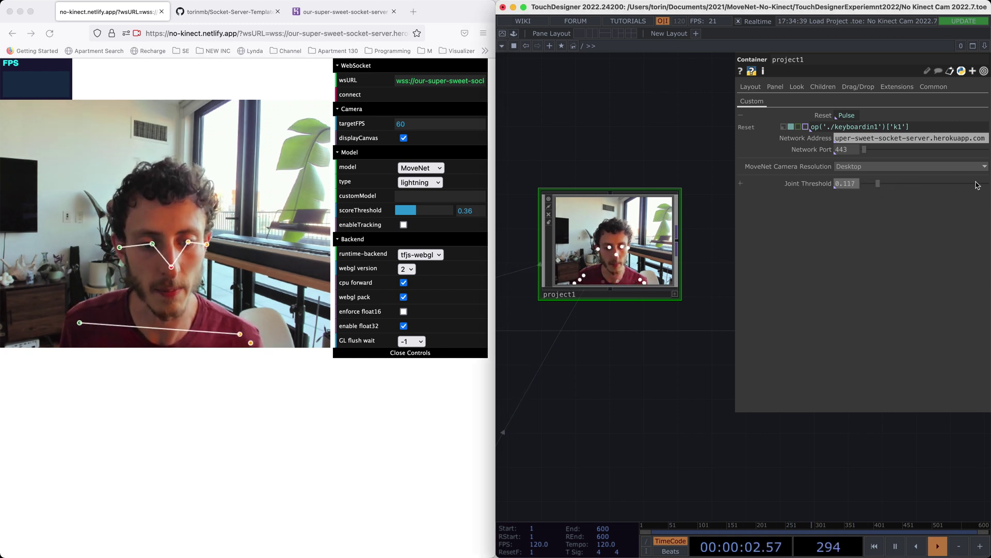
{"action": "left_click", "coordinate": [918, 183]}
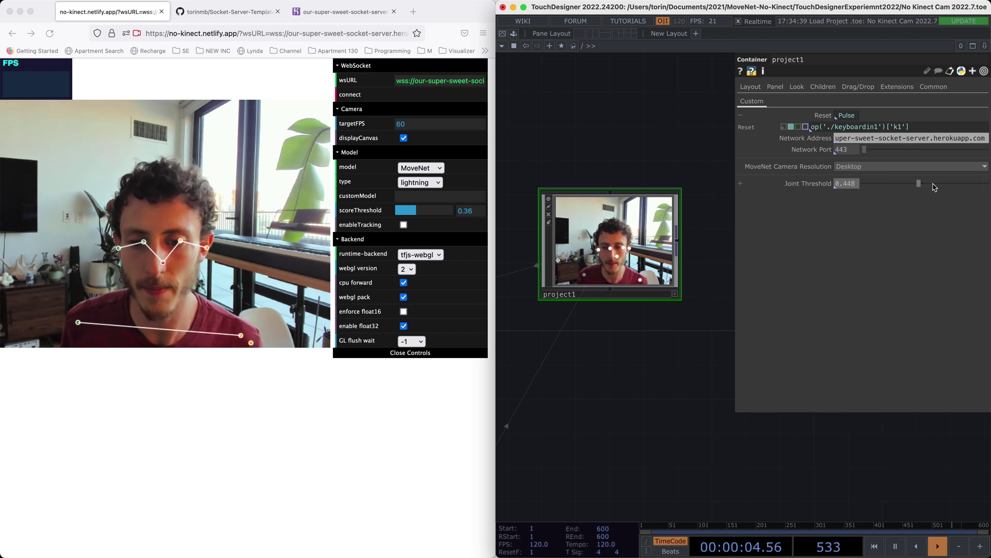
Look over the MoveNet model types, keeping lightning, and recentre the project1 network view
{"action": "left_click", "coordinate": [429, 183]}
{"action": "left_click", "coordinate": [430, 184]}
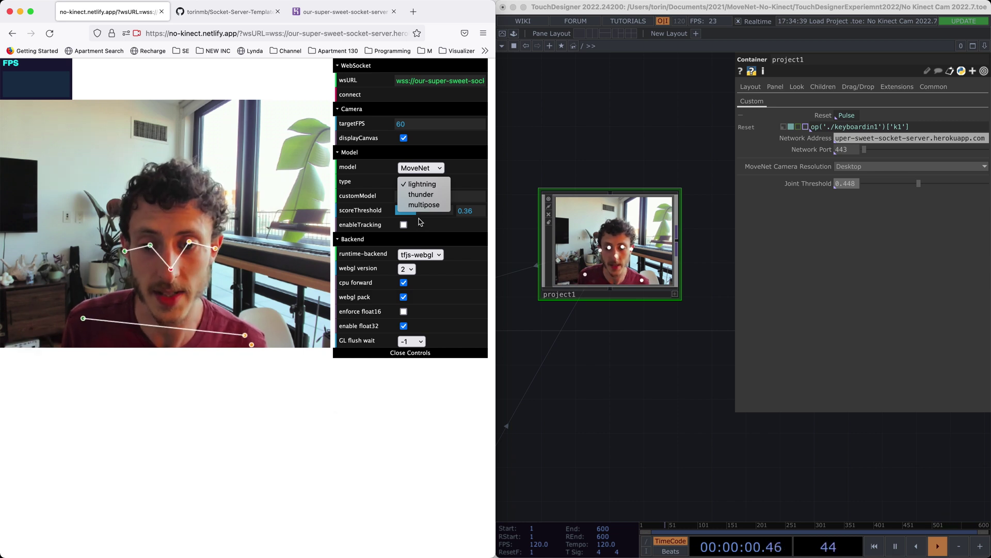
{"action": "left_click", "coordinate": [348, 421]}
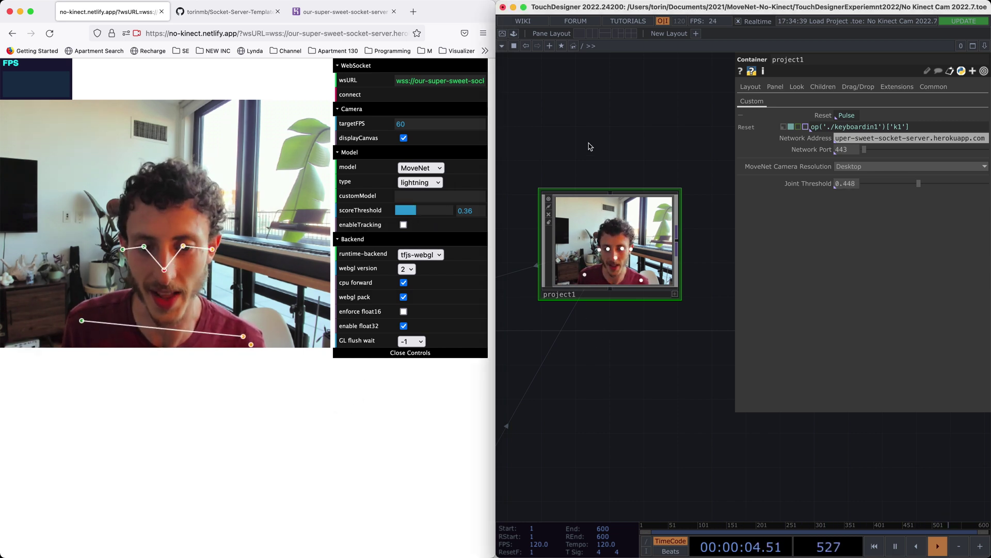
{"action": "left_click_drag", "start_coordinate": [589, 146], "coordinate": [602, 137]}
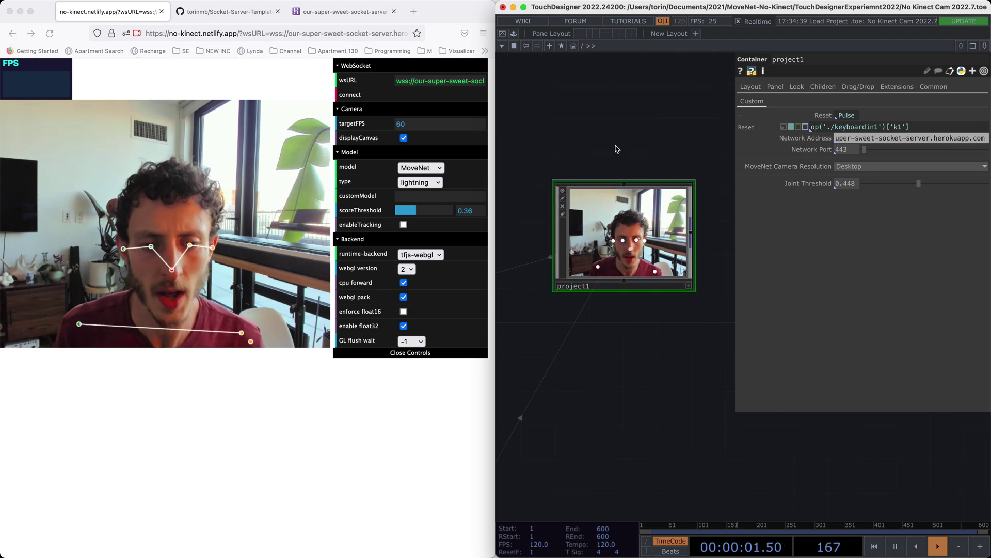
{"action": "scroll", "coordinate": [615, 117], "scroll_direction": "down", "scroll_amount": 3}
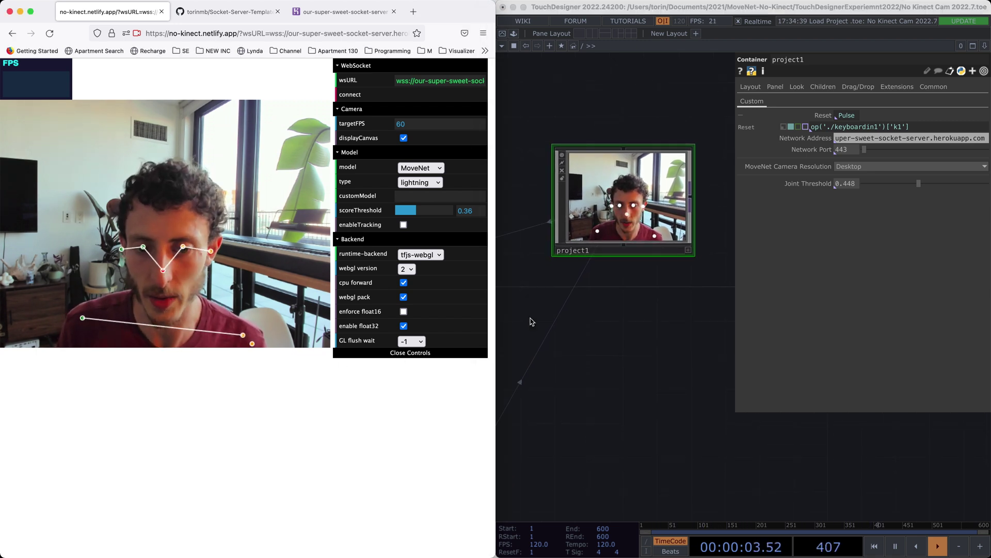
{"action": "scroll", "coordinate": [651, 304], "scroll_direction": "up", "scroll_amount": 2}
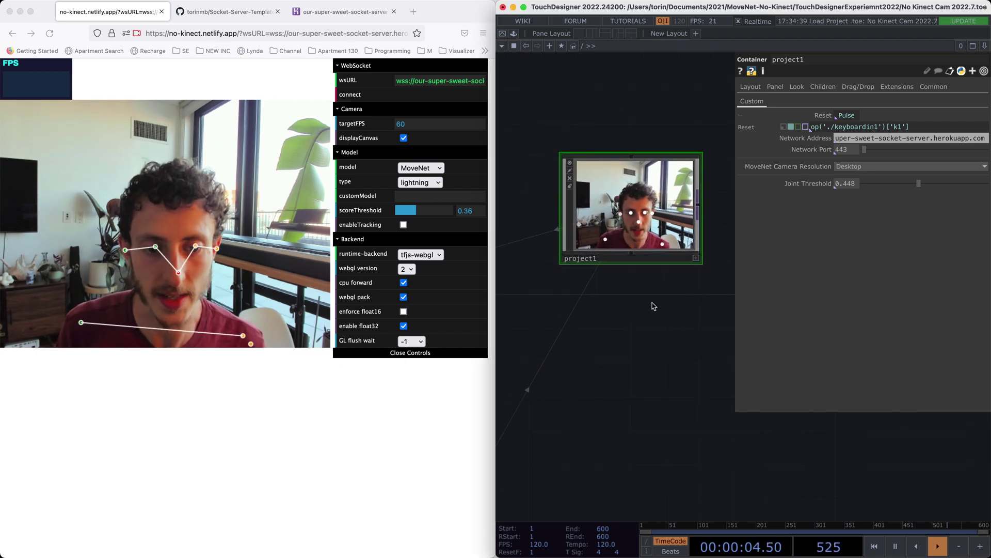
Dive into project1's network and maximize TouchDesigner to fill the screen
{"action": "double_click", "coordinate": [646, 209]}
{"action": "key", "text": "ctrl+alt+Return"}
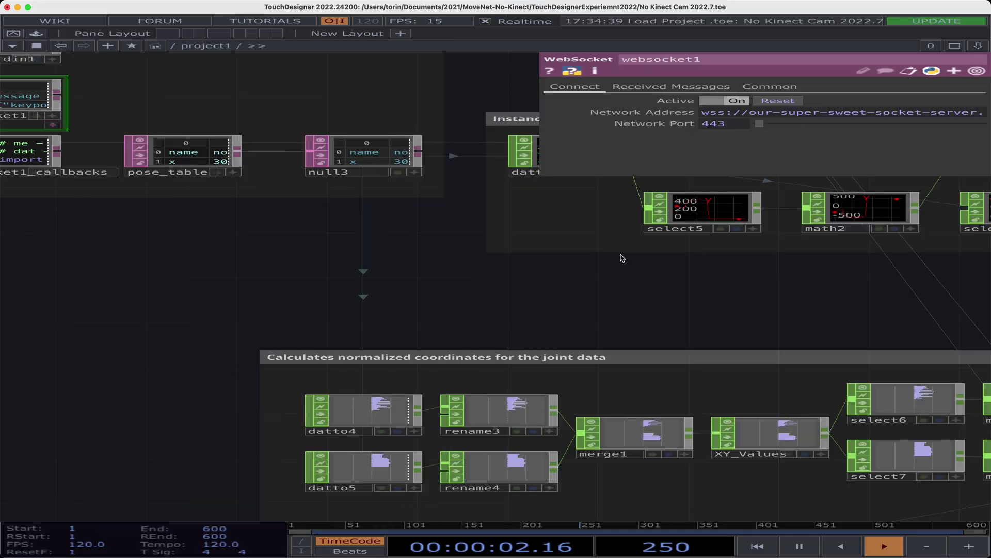
{"action": "scroll", "coordinate": [488, 281], "scroll_direction": "down", "scroll_amount": 3}
{"action": "scroll", "coordinate": [495, 298], "scroll_direction": "down", "scroll_amount": 3}
{"action": "scroll", "coordinate": [495, 298], "scroll_direction": "down", "scroll_amount": 6}
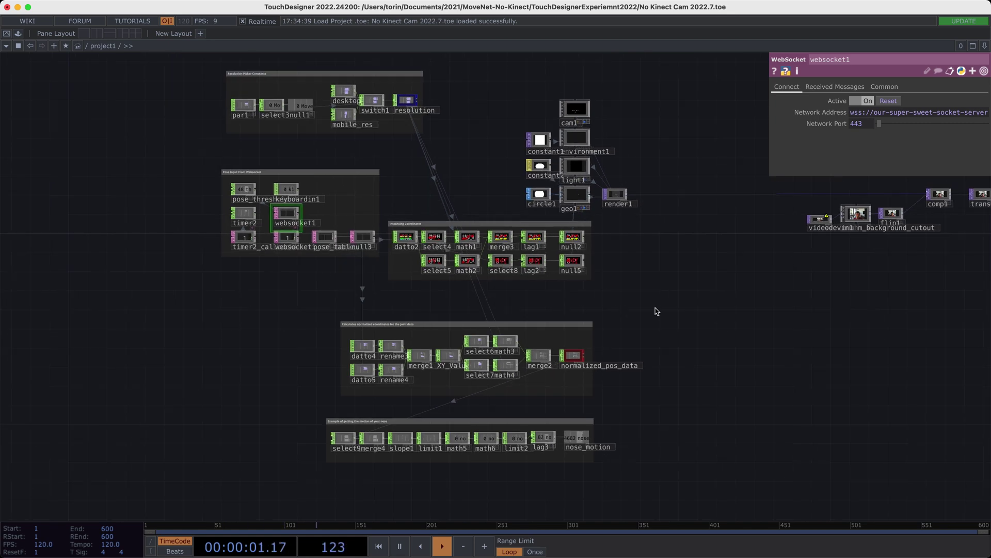
Select geo1 and zoom onto normalized_pos_data to read the per-joint x and y values
{"action": "left_click", "coordinate": [576, 195]}
{"action": "scroll", "coordinate": [297, 298], "scroll_direction": "up", "scroll_amount": 2}
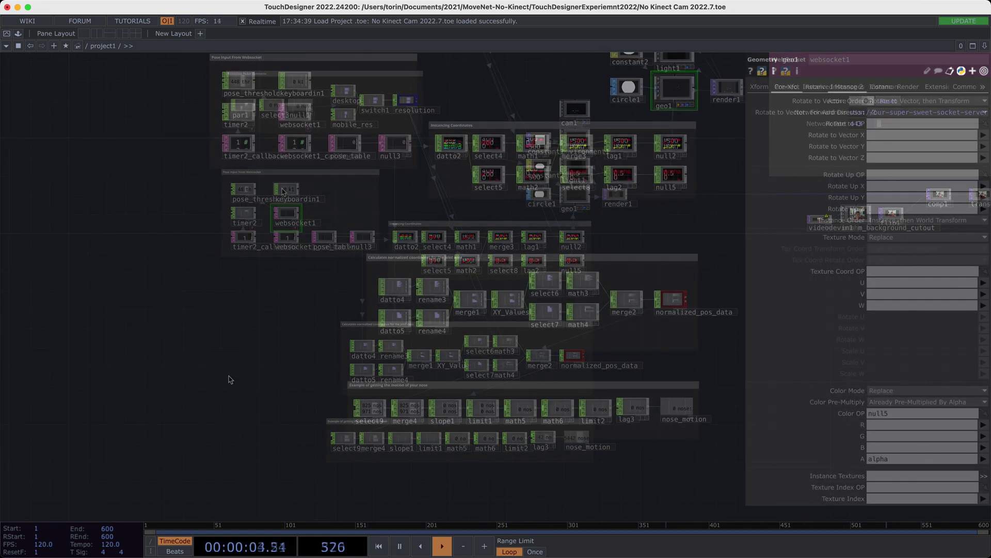
{"action": "scroll", "coordinate": [232, 292], "scroll_direction": "down", "scroll_amount": 1}
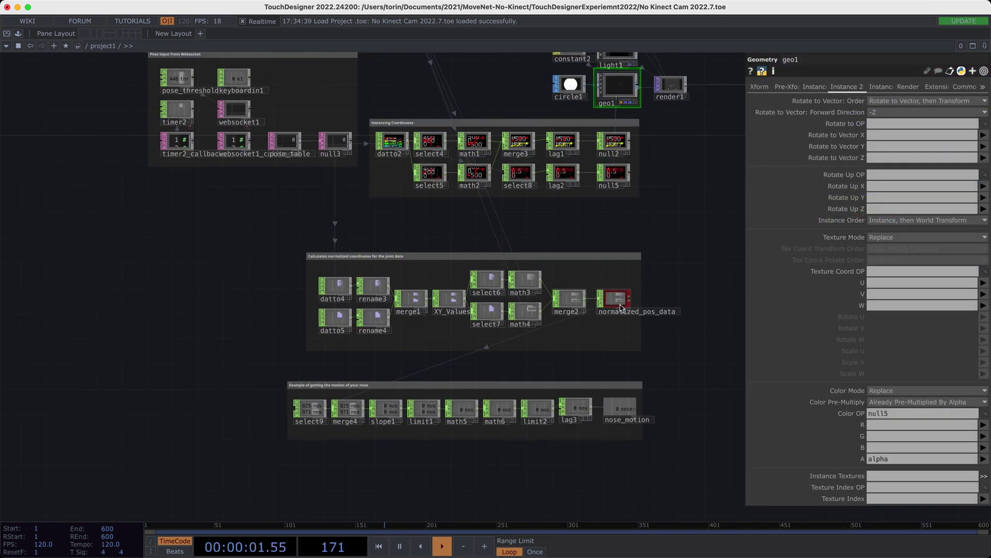
{"action": "scroll", "coordinate": [622, 309], "scroll_direction": "up", "scroll_amount": 2}
{"action": "scroll", "coordinate": [622, 305], "scroll_direction": "up", "scroll_amount": 5}
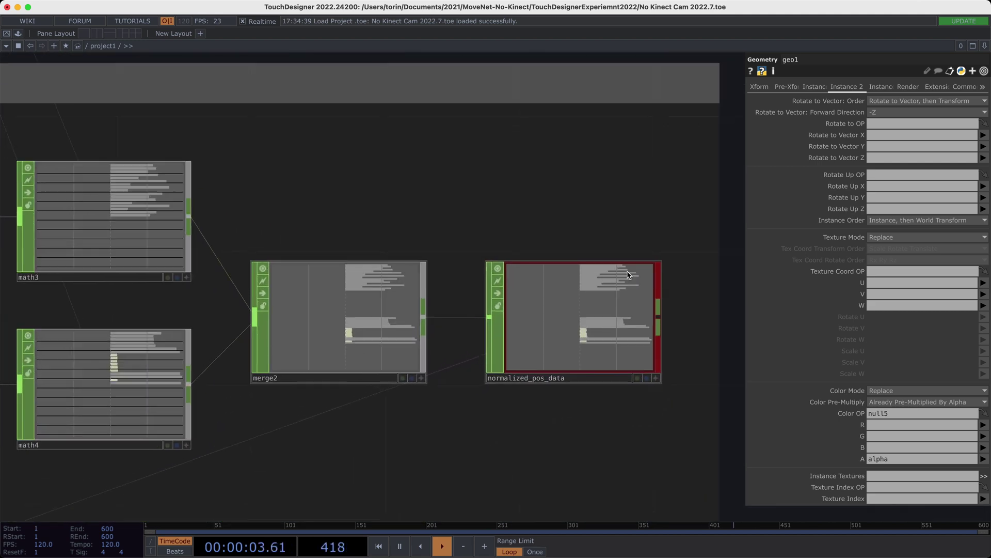
{"action": "scroll", "coordinate": [593, 299], "scroll_direction": "down", "scroll_amount": 6}
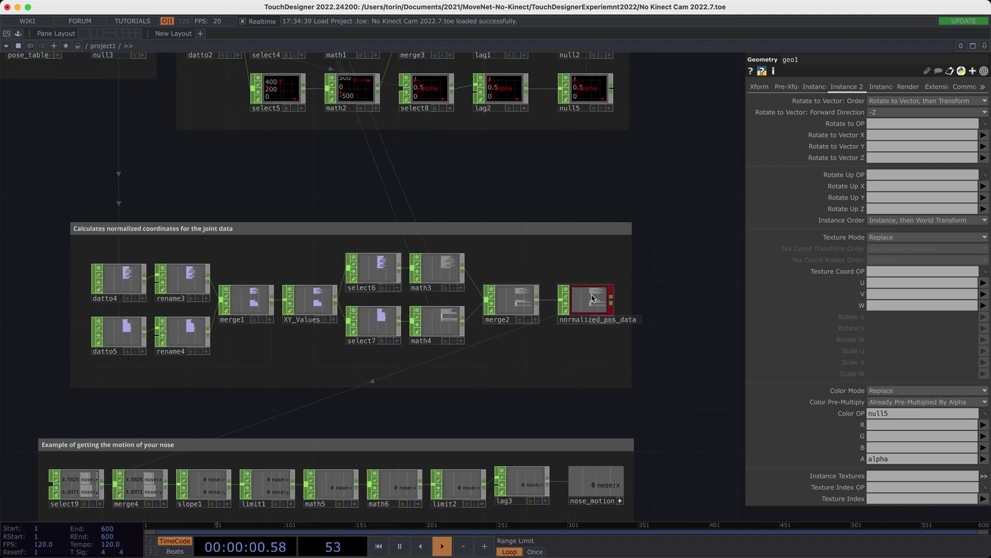
{"action": "scroll", "coordinate": [593, 299], "scroll_direction": "down", "scroll_amount": 1}
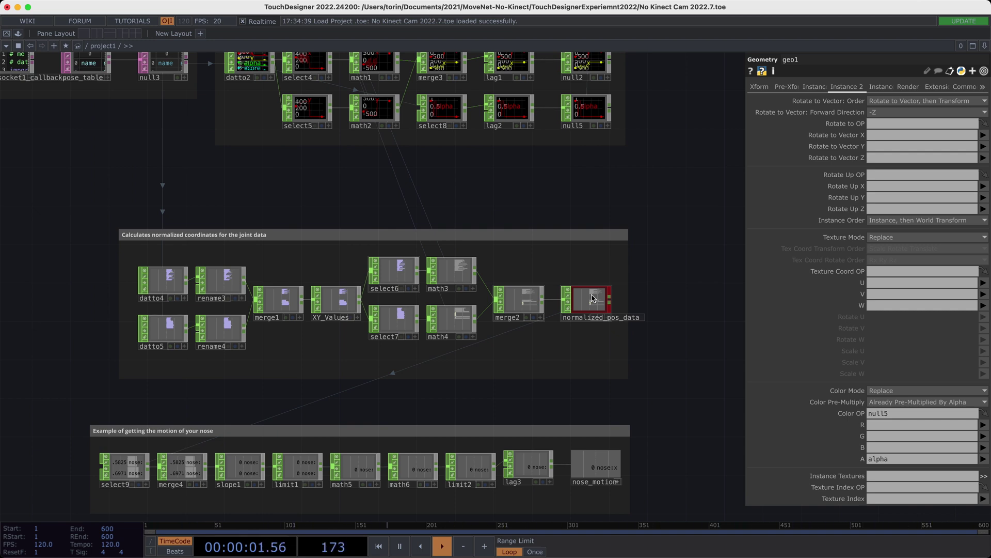
{"action": "scroll", "coordinate": [593, 298], "scroll_direction": "up", "scroll_amount": 8}
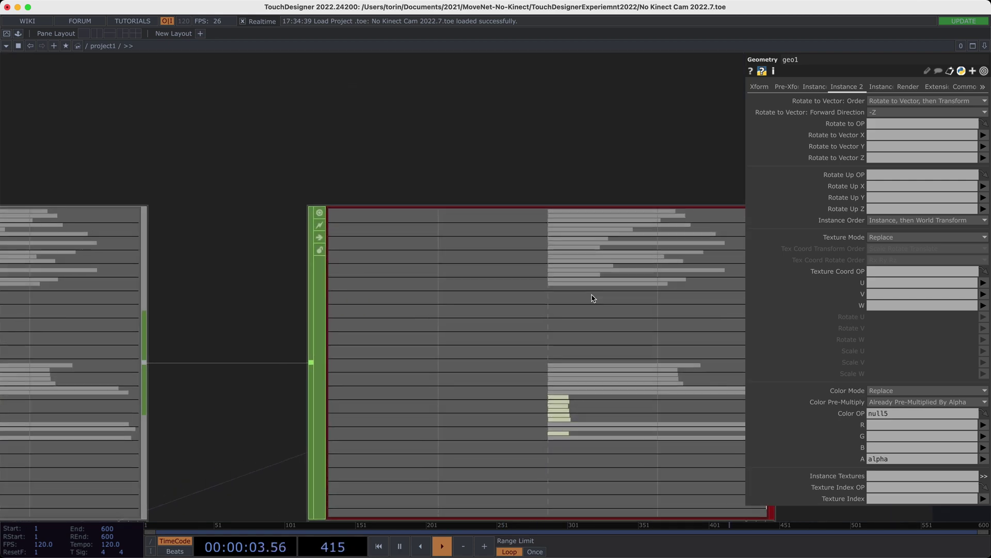
{"action": "scroll", "coordinate": [593, 298], "scroll_direction": "up", "scroll_amount": 5}
{"action": "scroll", "coordinate": [593, 298], "scroll_direction": "down", "scroll_amount": 6}
{"action": "scroll", "coordinate": [592, 298], "scroll_direction": "down", "scroll_amount": 10}
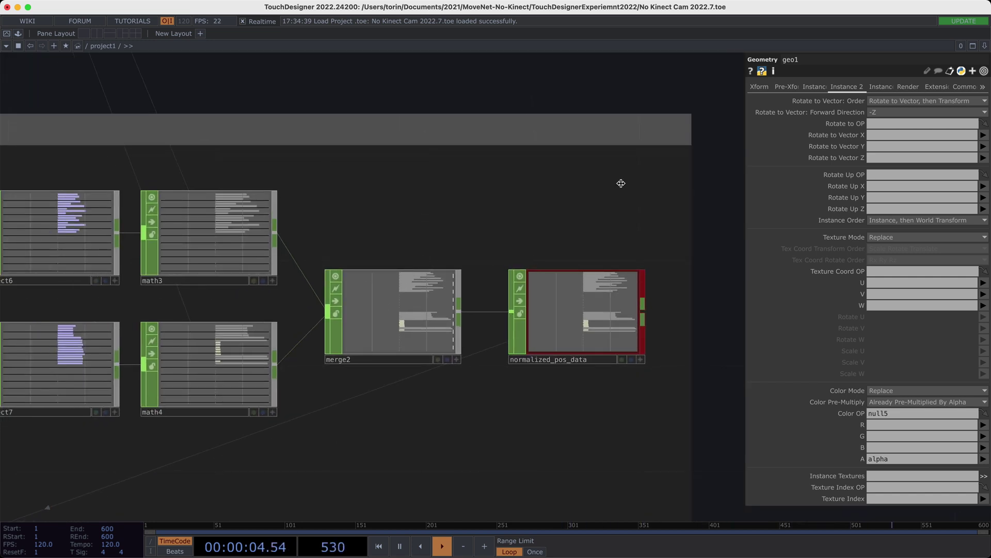
{"action": "scroll", "coordinate": [568, 174], "scroll_direction": "right", "scroll_amount": 5}
{"action": "scroll", "coordinate": [555, 172], "scroll_direction": "up", "scroll_amount": 5}
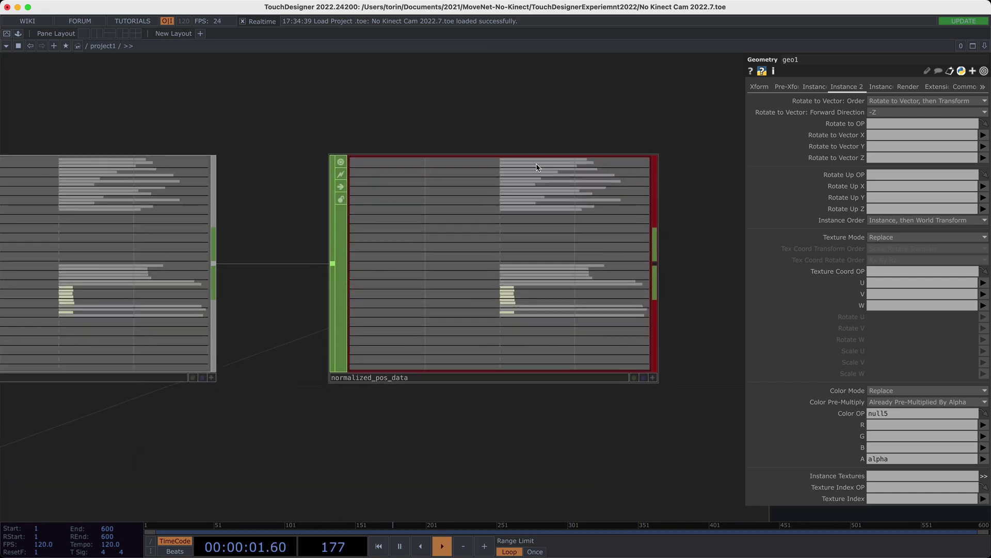
{"action": "scroll", "coordinate": [547, 164], "scroll_direction": "up", "scroll_amount": 5}
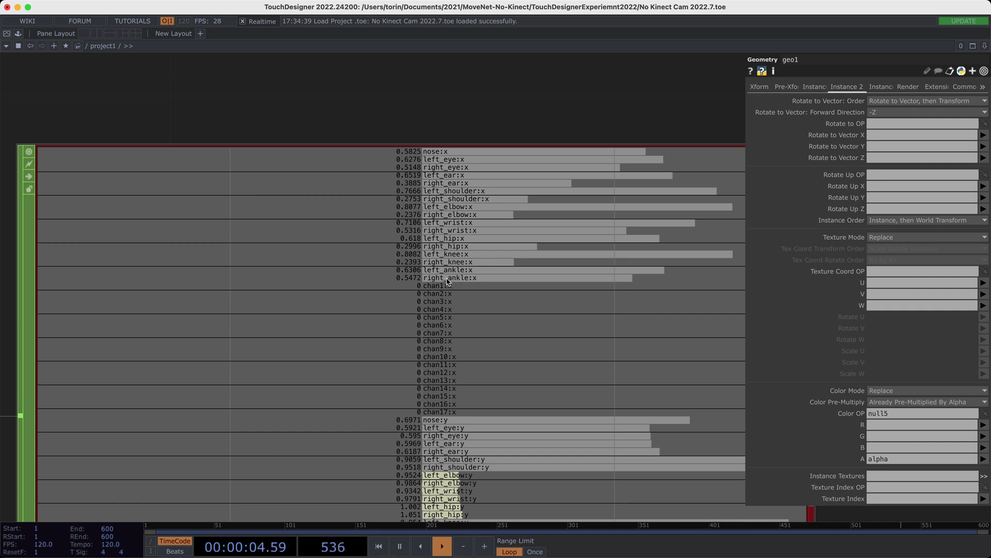
{"action": "scroll", "coordinate": [526, 101], "scroll_direction": "down", "scroll_amount": 6}
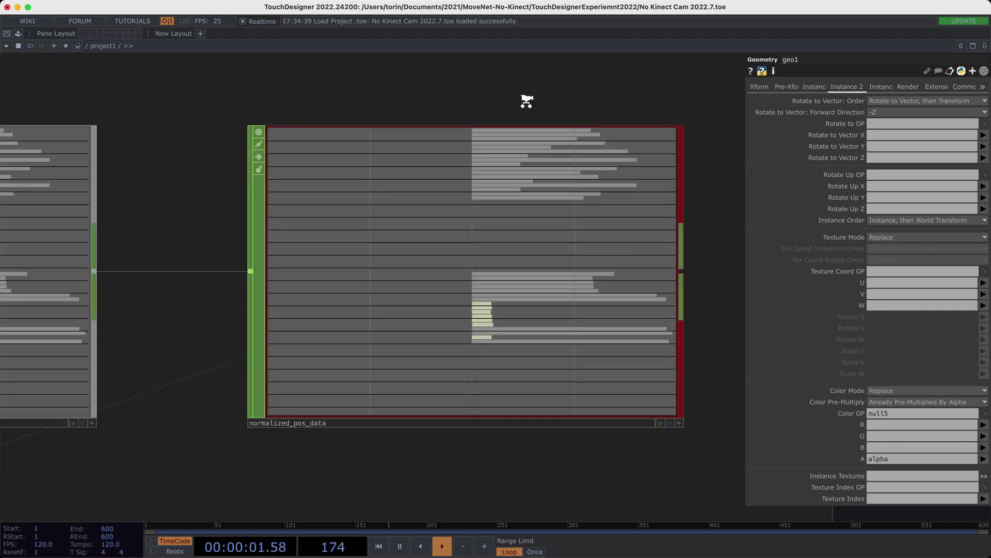
{"action": "scroll", "coordinate": [547, 220], "scroll_direction": "down", "scroll_amount": 10}
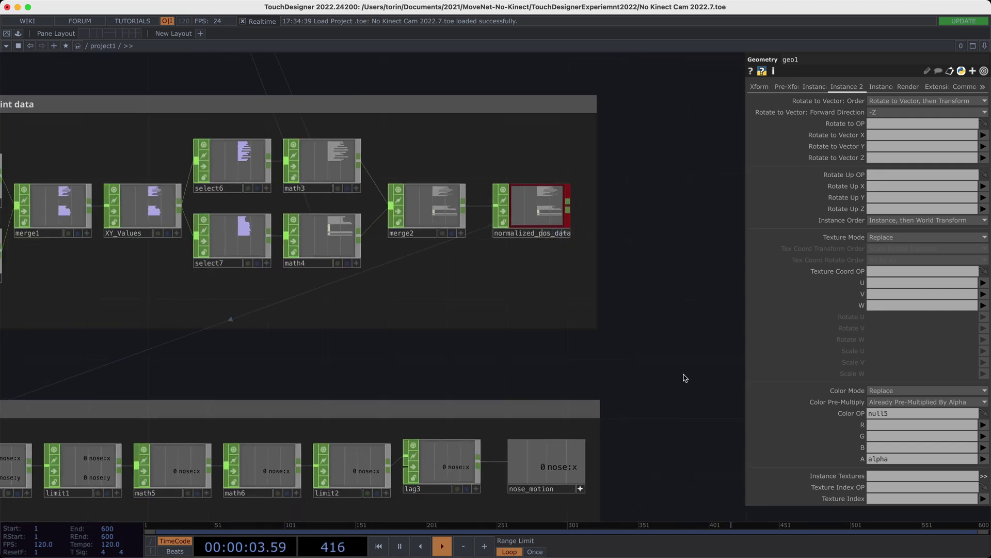
{"action": "left_click_drag", "start_coordinate": [671, 317], "coordinate": [663, 284]}
{"action": "scroll", "coordinate": [660, 284], "scroll_direction": "down", "scroll_amount": 8}
{"action": "left_click_drag", "start_coordinate": [250, 442], "coordinate": [339, 445]}
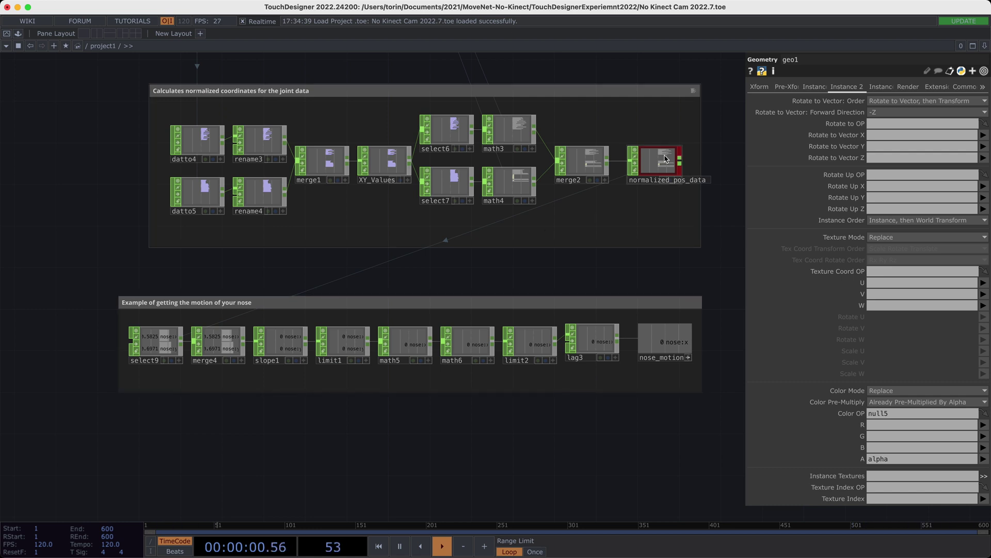
{"action": "left_click", "coordinate": [133, 354]}
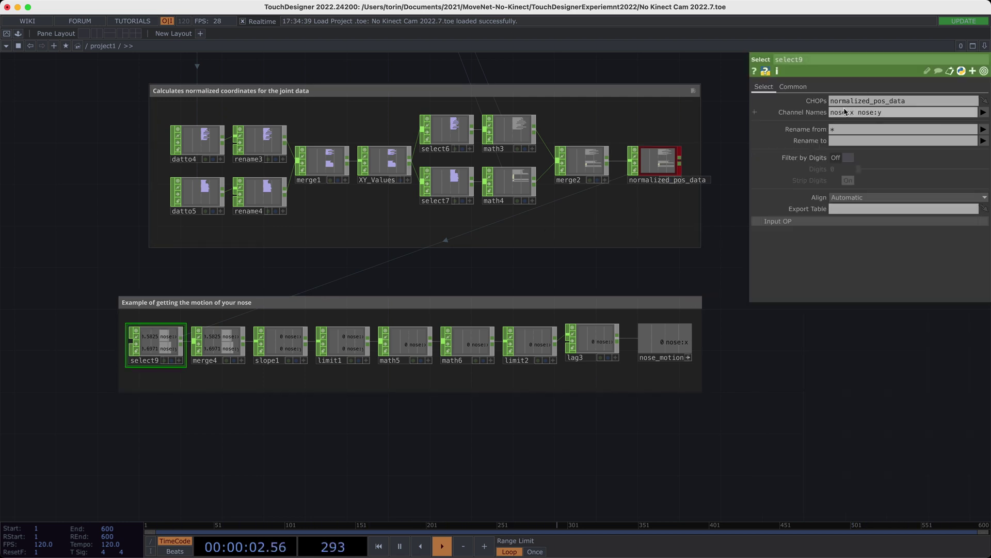
{"action": "left_click_drag", "start_coordinate": [832, 114], "coordinate": [895, 118]}
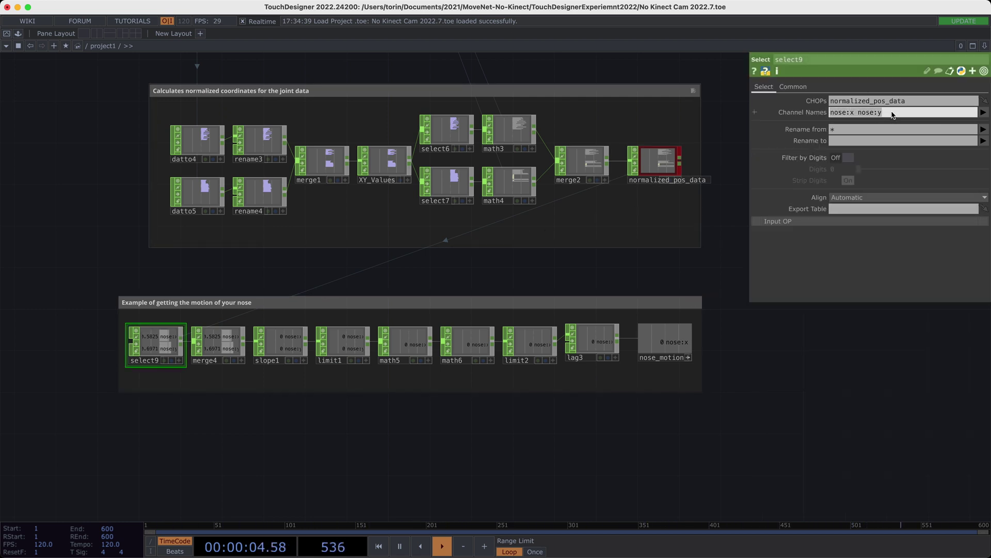
{"action": "left_click", "coordinate": [297, 349]}
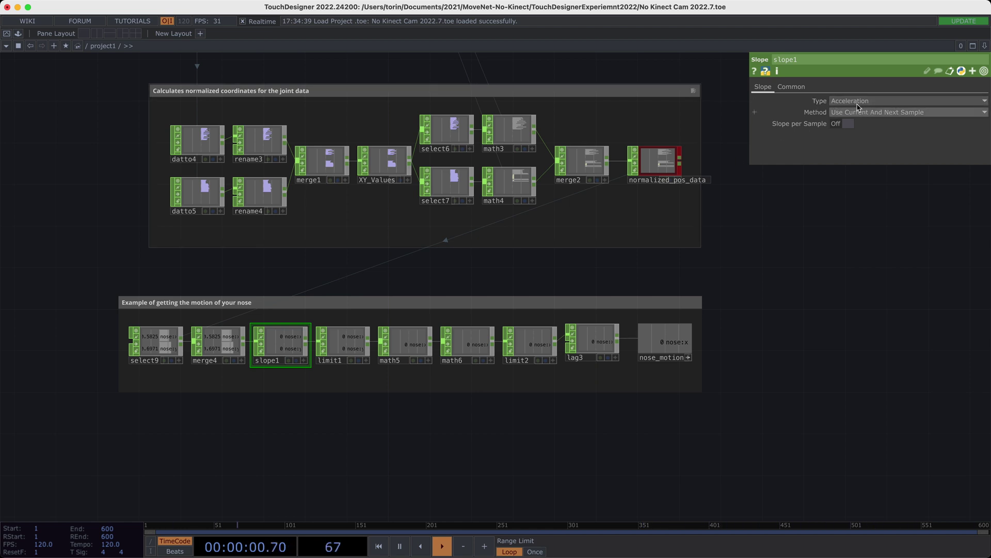
{"action": "left_click", "coordinate": [354, 349]}
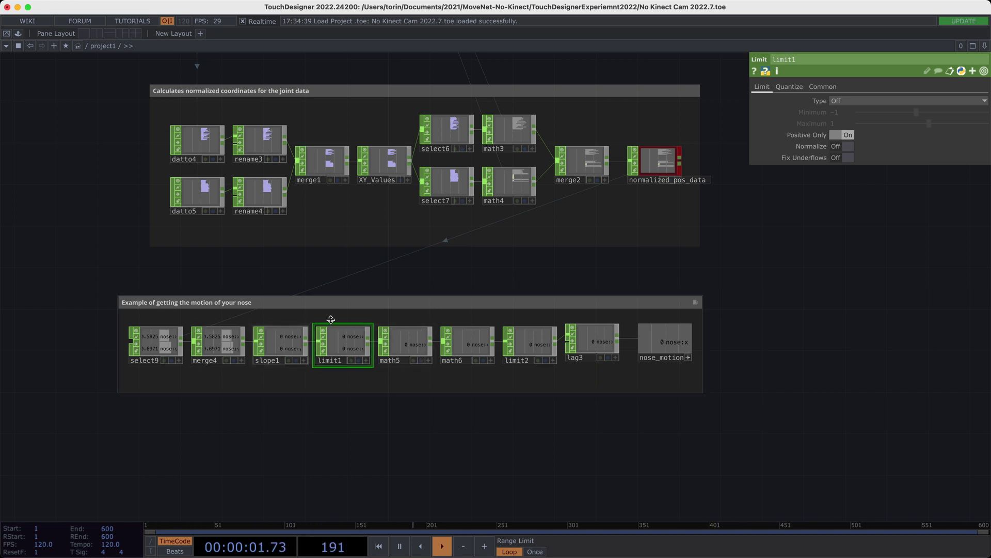
{"action": "left_click", "coordinate": [403, 345]}
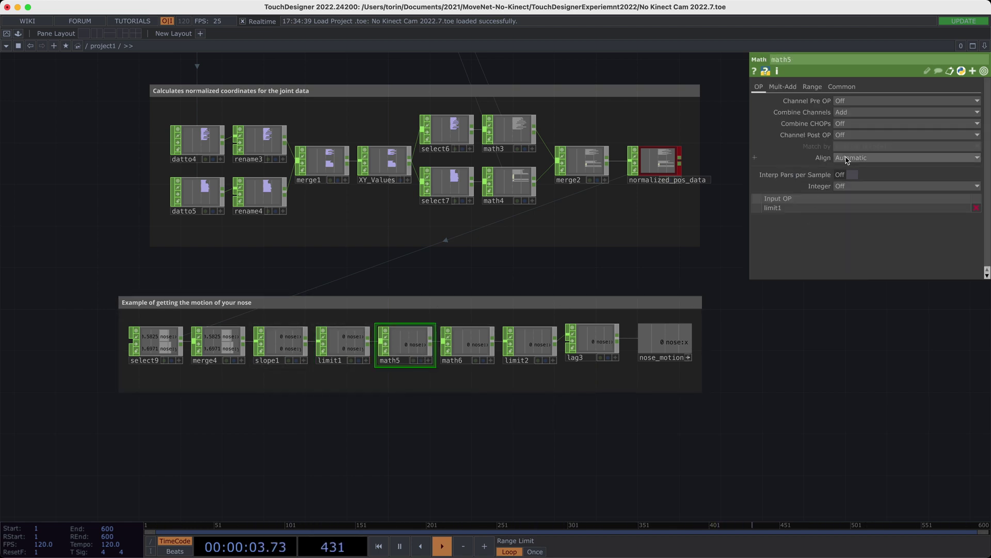
{"action": "left_click", "coordinate": [342, 344]}
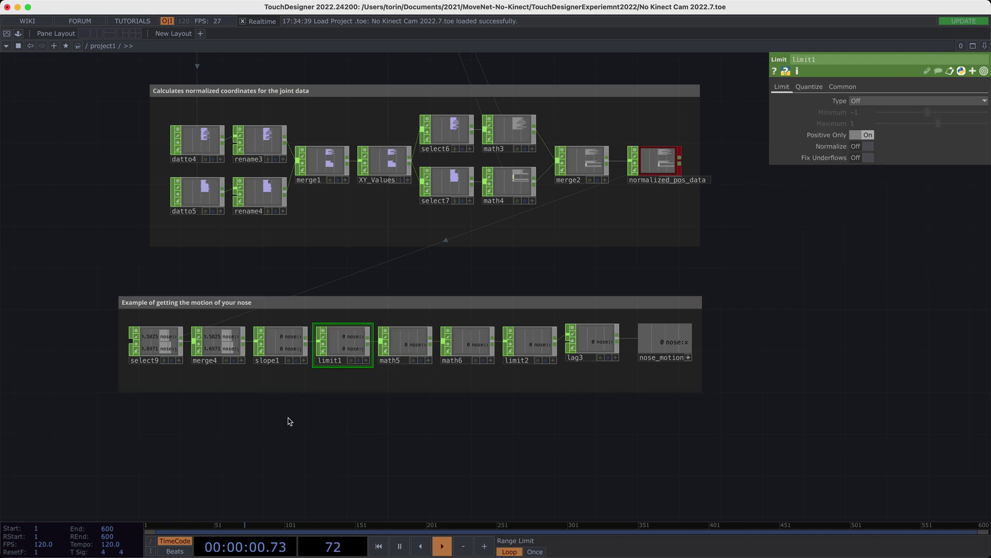
{"action": "left_click_drag", "start_coordinate": [288, 416], "coordinate": [329, 424]}
{"action": "scroll", "coordinate": [328, 424], "scroll_direction": "up", "scroll_amount": 3}
{"action": "left_click", "coordinate": [516, 305]}
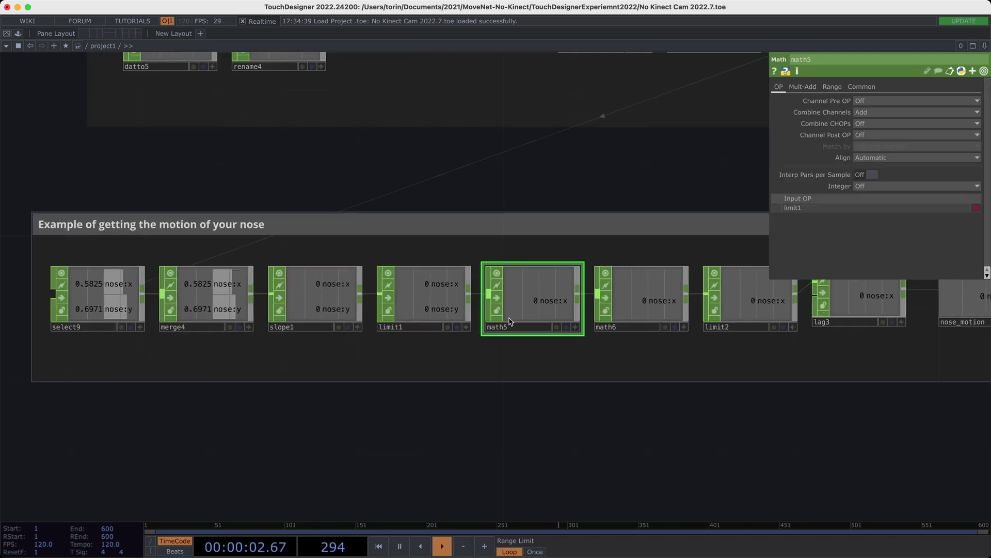
{"action": "scroll", "coordinate": [413, 405], "scroll_direction": "right", "scroll_amount": 3}
{"action": "scroll", "coordinate": [415, 410], "scroll_direction": "down", "scroll_amount": 2}
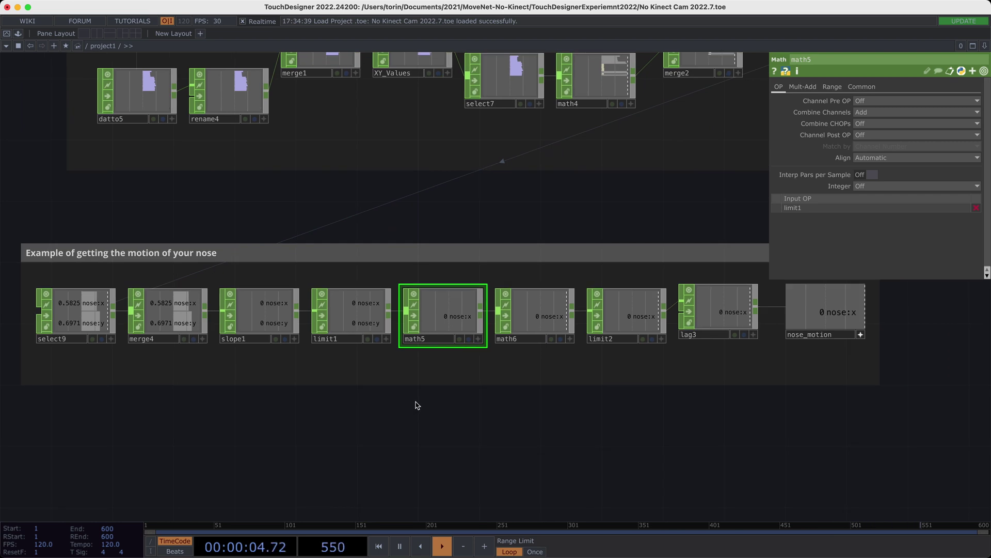
{"action": "scroll", "coordinate": [458, 382], "scroll_direction": "down", "scroll_amount": 3}
{"action": "left_click", "coordinate": [546, 328]}
{"action": "left_click", "coordinate": [589, 328]}
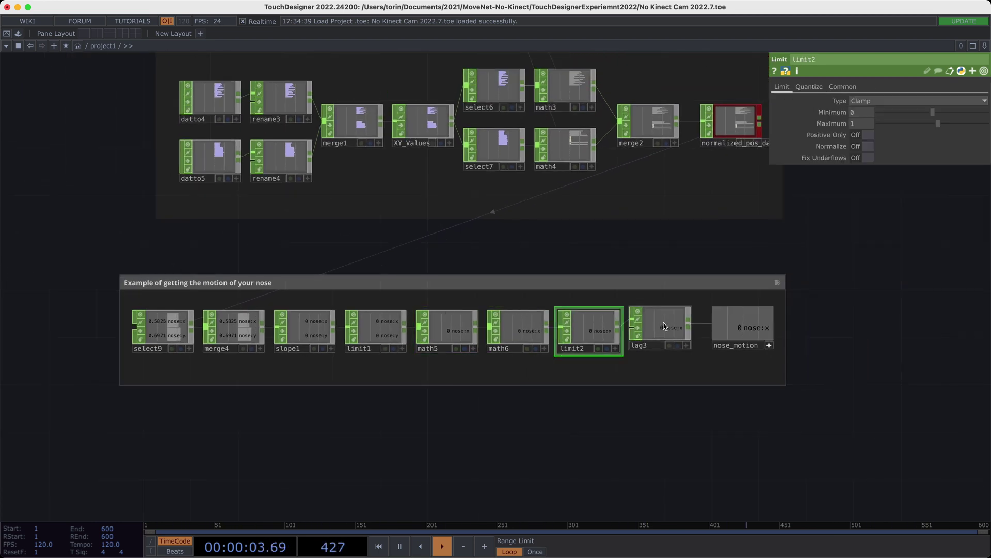
{"action": "left_click", "coordinate": [660, 326]}
{"action": "scroll", "coordinate": [752, 334], "scroll_direction": "right", "scroll_amount": 5}
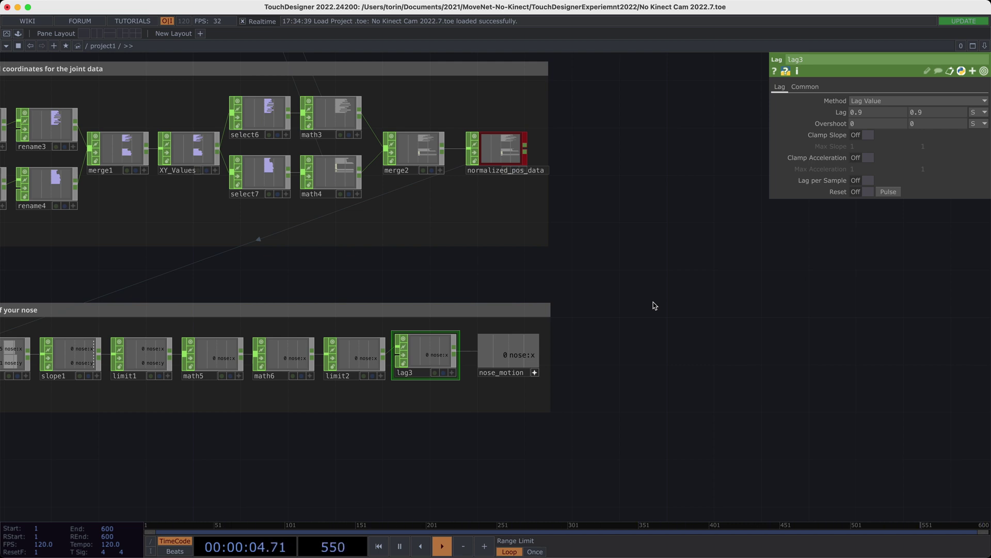
{"action": "scroll", "coordinate": [653, 302], "scroll_direction": "down", "scroll_amount": 5}
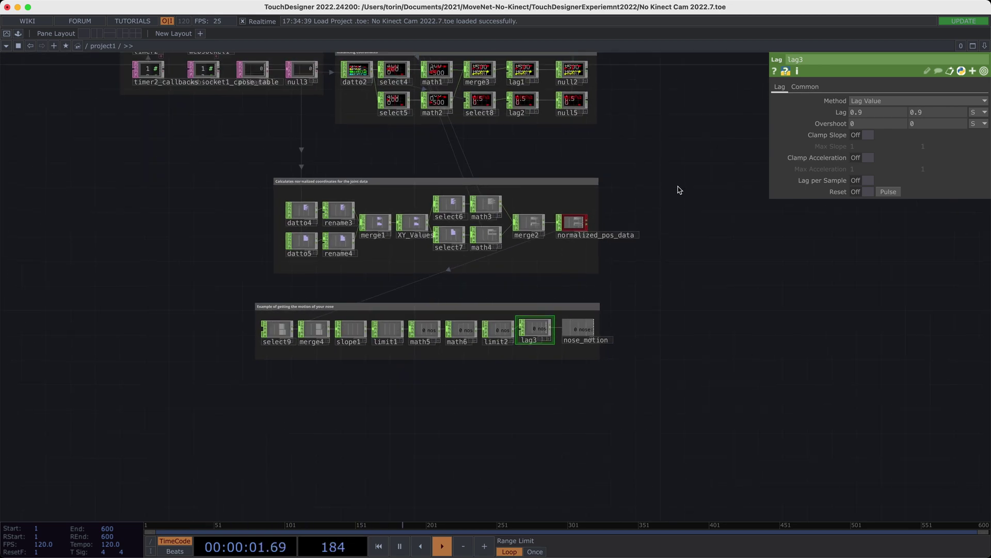
{"action": "scroll", "coordinate": [568, 207], "scroll_direction": "up", "scroll_amount": 2}
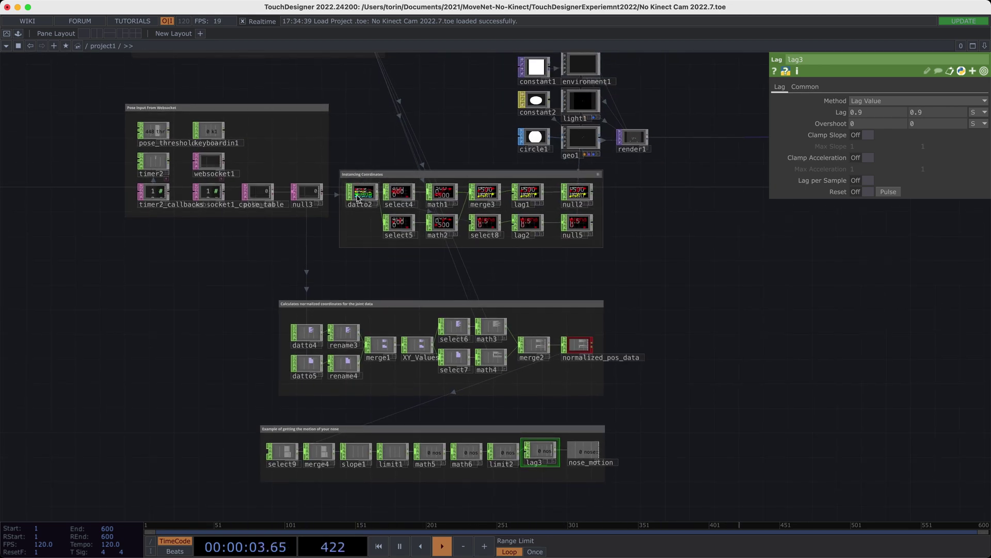
{"action": "scroll", "coordinate": [360, 206], "scroll_direction": "down", "scroll_amount": 2}
{"action": "scroll", "coordinate": [360, 209], "scroll_direction": "up", "scroll_amount": 4}
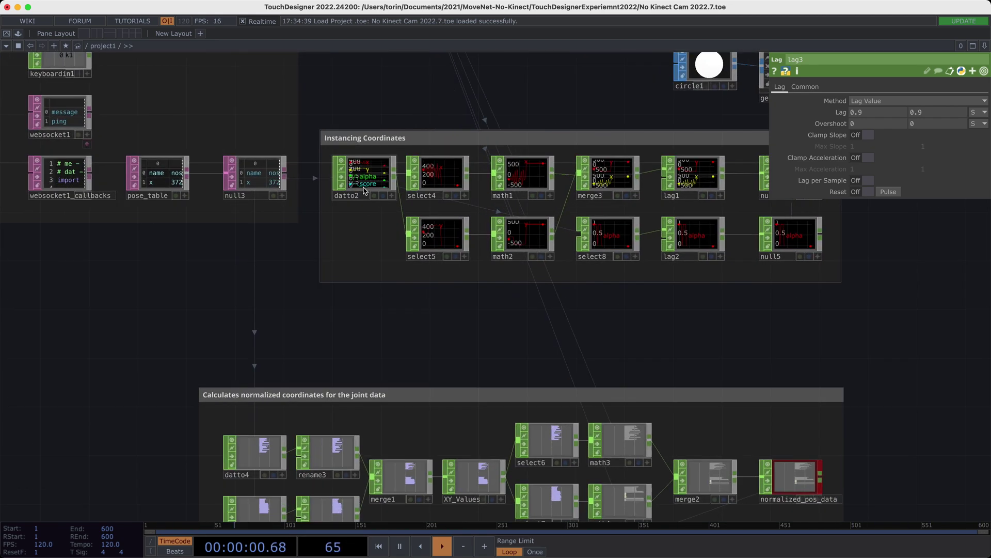
{"action": "left_click", "coordinate": [360, 203]}
{"action": "scroll", "coordinate": [361, 203], "scroll_direction": "up", "scroll_amount": 2}
{"action": "scroll", "coordinate": [388, 174], "scroll_direction": "up", "scroll_amount": 2}
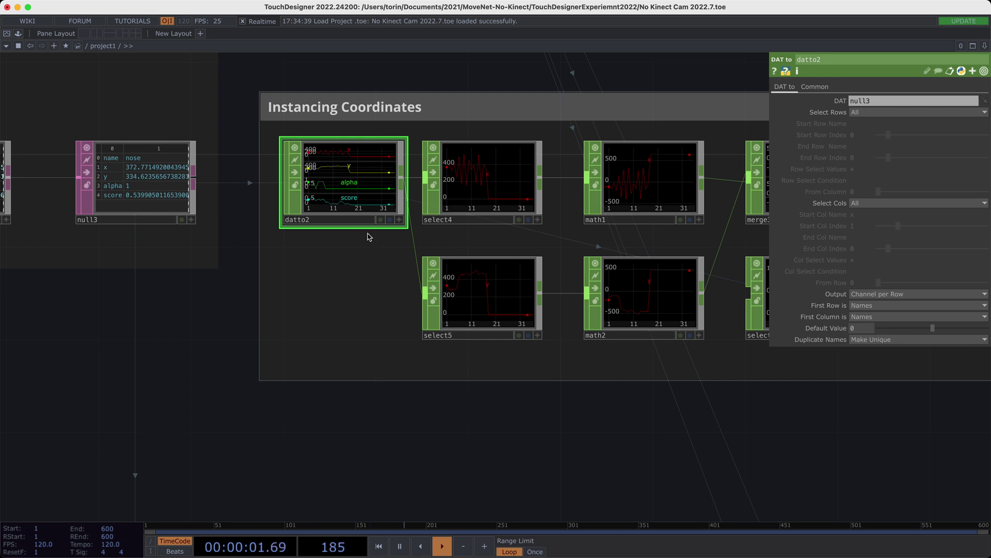
{"action": "scroll", "coordinate": [414, 414], "scroll_direction": "down", "scroll_amount": 3}
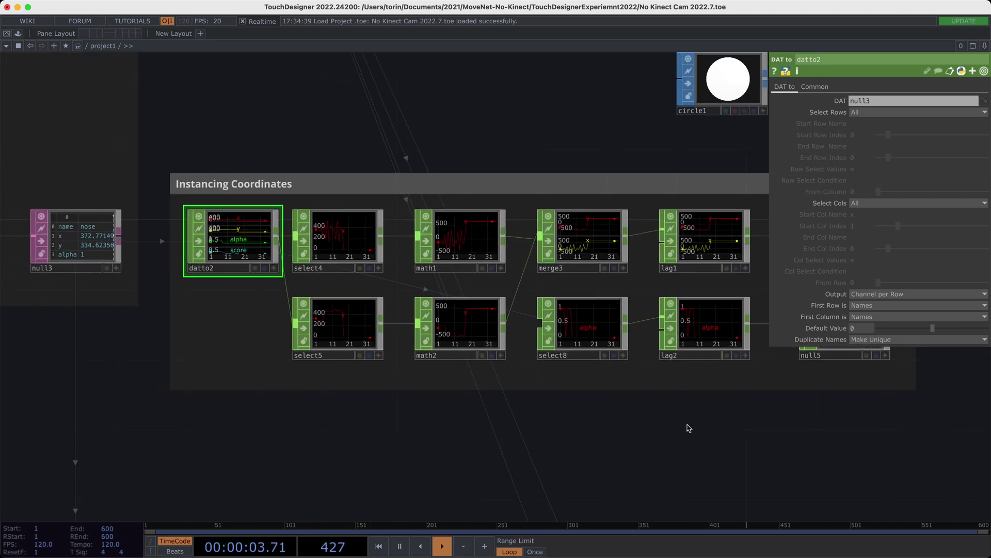
{"action": "left_click_drag", "start_coordinate": [689, 427], "coordinate": [363, 423]}
{"action": "left_click", "coordinate": [513, 269]}
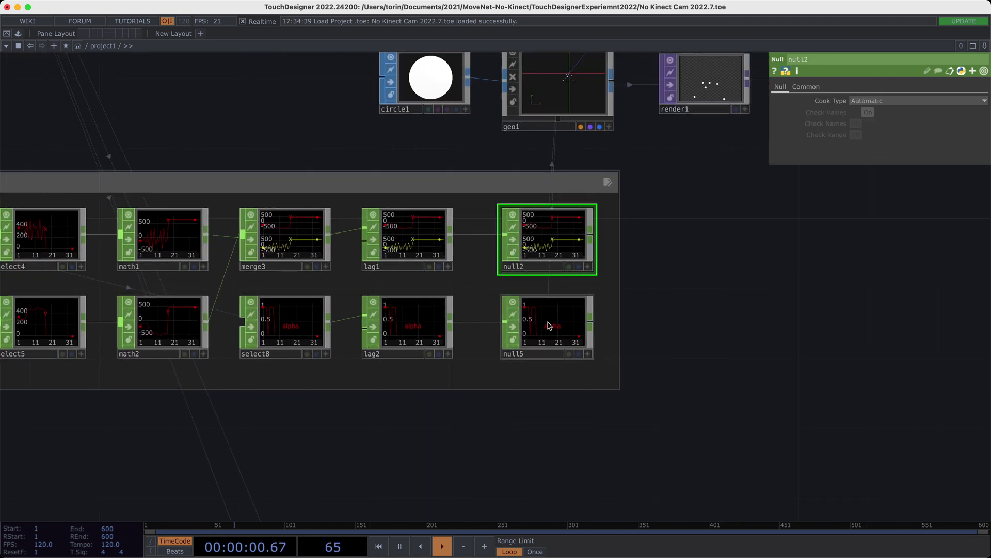
{"action": "left_click_drag", "start_coordinate": [702, 237], "coordinate": [688, 326]}
{"action": "left_click", "coordinate": [571, 190]}
{"action": "left_click_drag", "start_coordinate": [673, 281], "coordinate": [643, 307]}
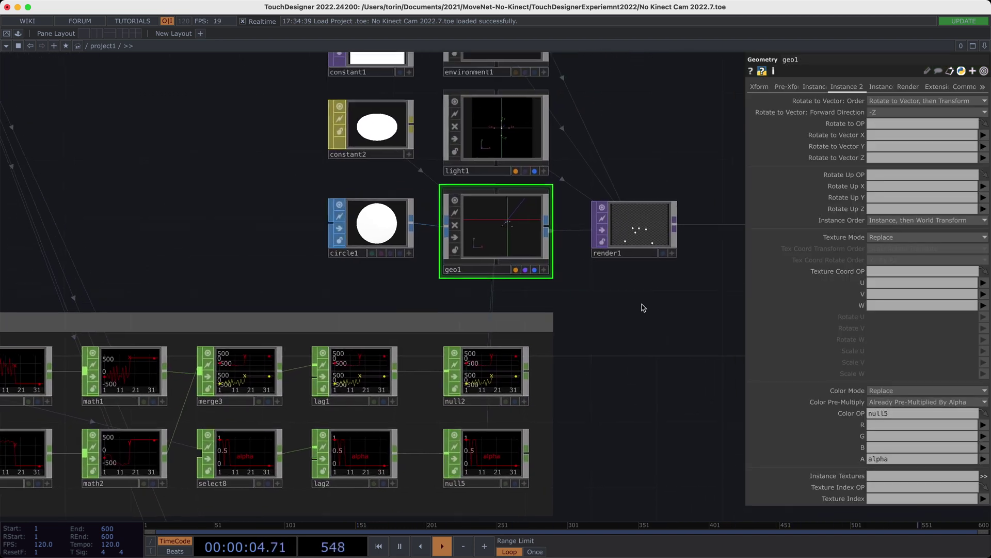
{"action": "scroll", "coordinate": [642, 307], "scroll_direction": "down", "scroll_amount": 1}
{"action": "left_click", "coordinate": [519, 357]}
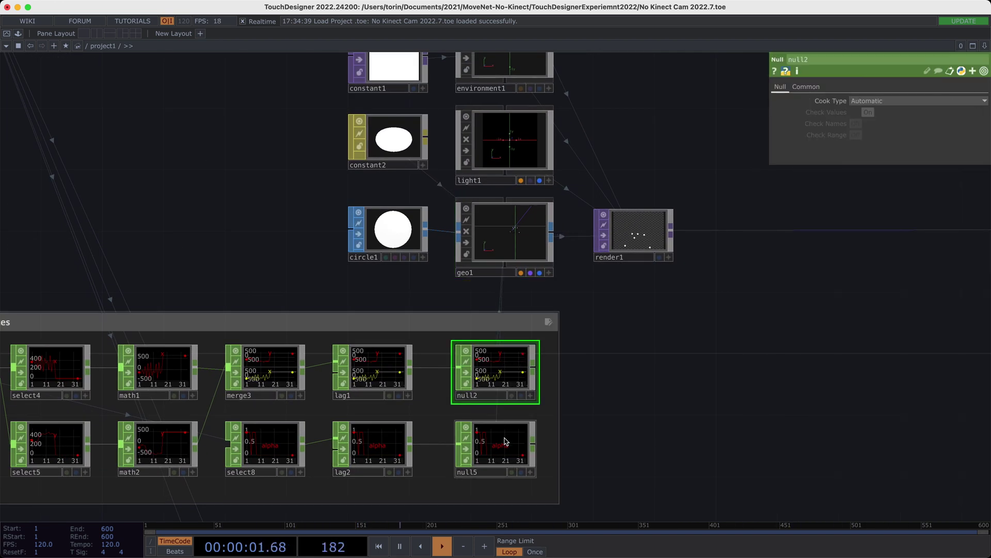
{"action": "left_click", "coordinate": [506, 442]}
{"action": "left_click", "coordinate": [504, 367]}
{"action": "left_click", "coordinate": [508, 232]}
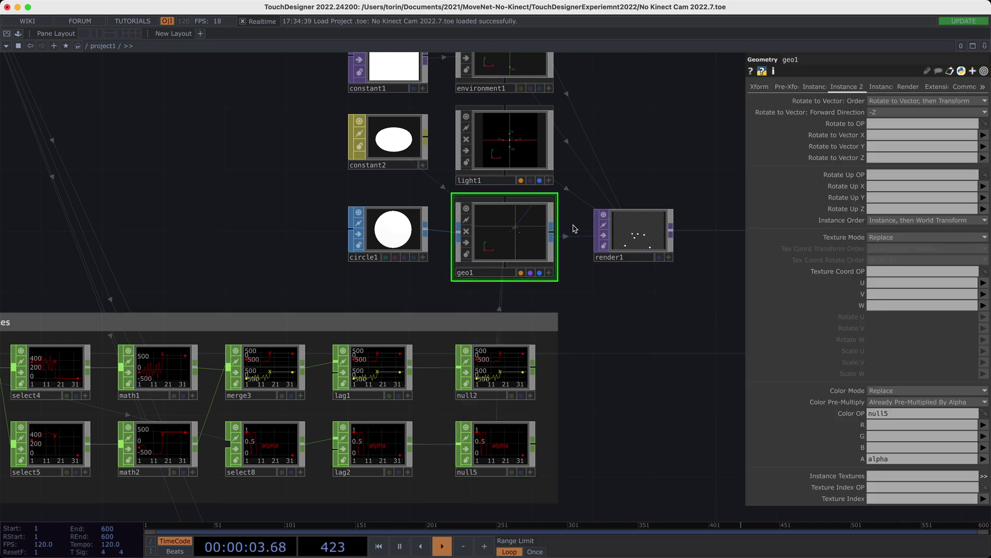
{"action": "key", "text": "h"}
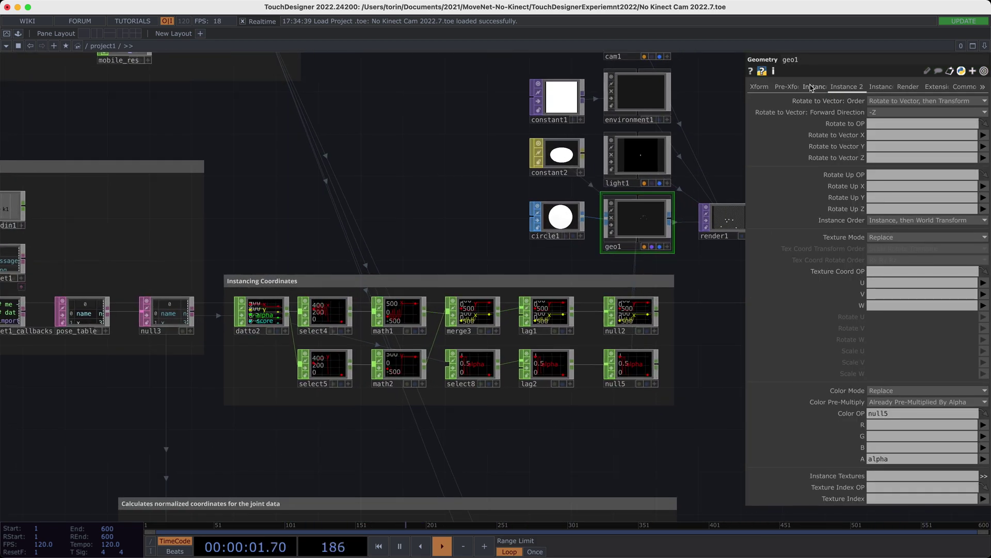
{"action": "left_click", "coordinate": [811, 87]}
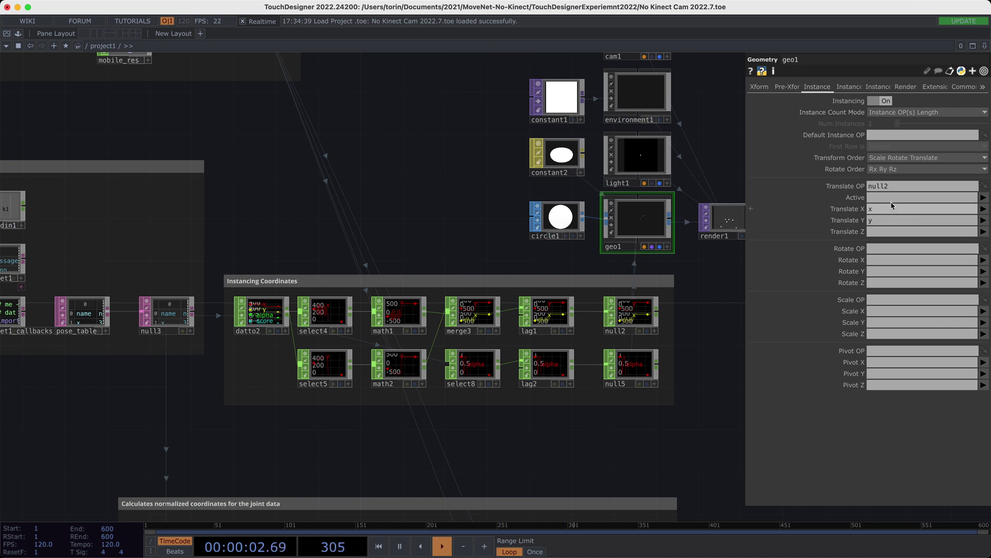
{"action": "left_click", "coordinate": [556, 228]}
{"action": "left_click_drag", "start_coordinate": [697, 299], "coordinate": [450, 332]}
Inspect videodevin1's webcam input settings
{"action": "scroll", "coordinate": [451, 332], "scroll_direction": "right", "scroll_amount": 10}
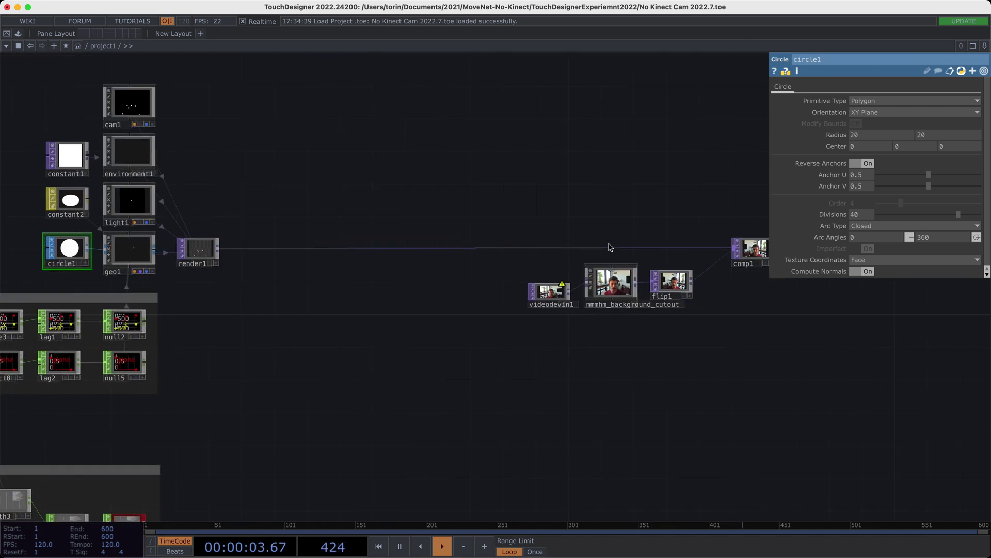
{"action": "scroll", "coordinate": [487, 199], "scroll_direction": "right", "scroll_amount": 5}
{"action": "left_click", "coordinate": [428, 281]}
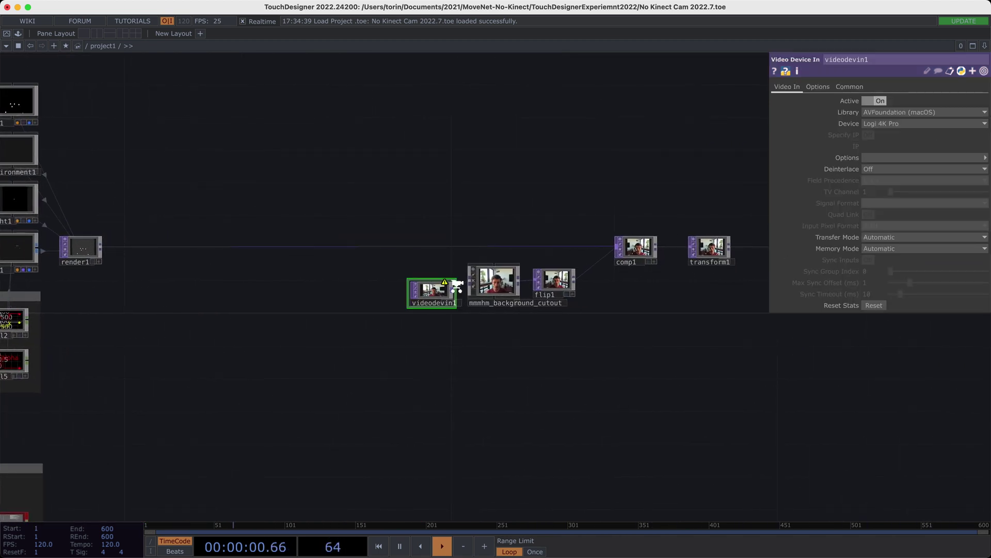
{"action": "scroll", "coordinate": [426, 284], "scroll_direction": "up", "scroll_amount": 5}
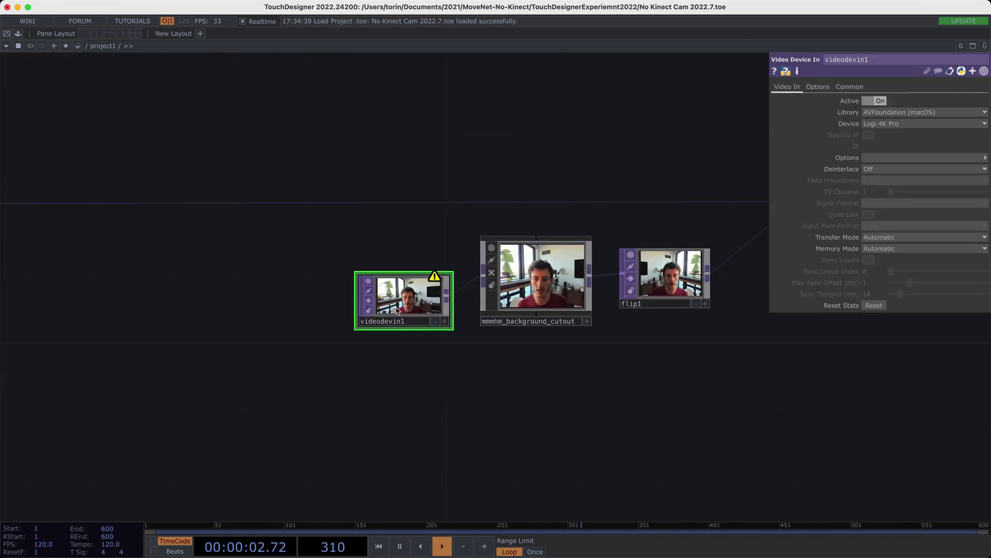
{"action": "scroll", "coordinate": [398, 310], "scroll_direction": "down", "scroll_amount": 2}
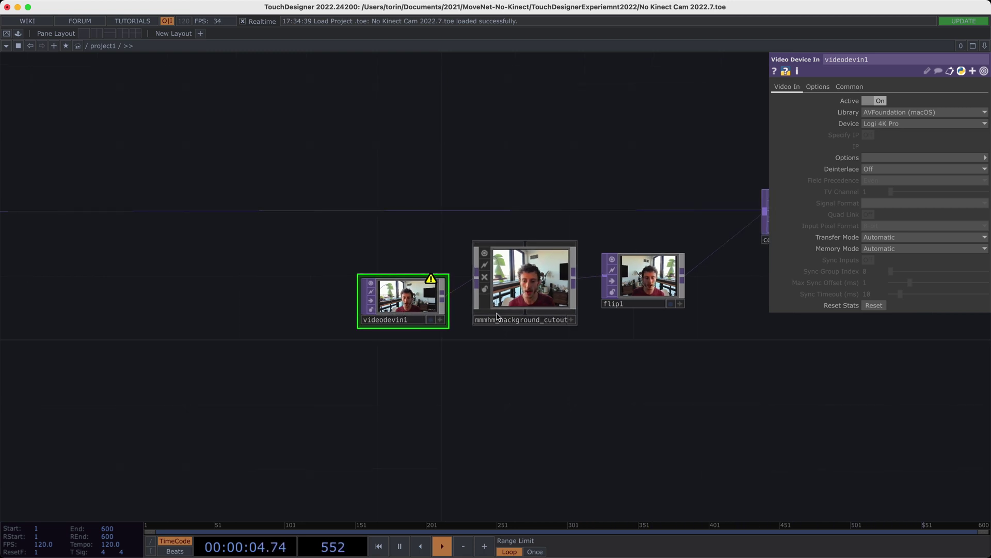
{"action": "scroll", "coordinate": [497, 316], "scroll_direction": "down", "scroll_amount": 2}
{"action": "scroll", "coordinate": [467, 317], "scroll_direction": "down", "scroll_amount": 1}
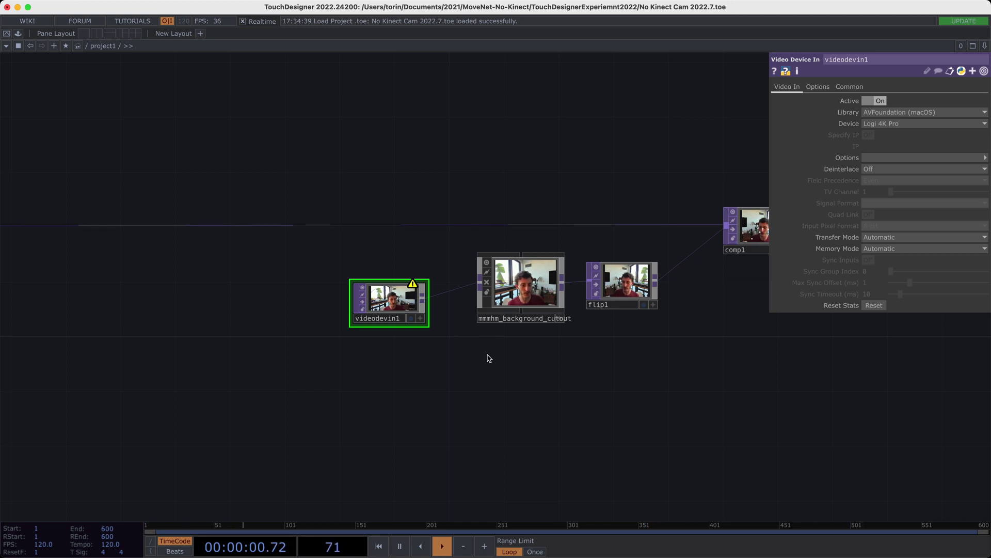
Add an Nvidia Background TOP below videodevin1 and wire the webcam output into it
{"action": "key", "text": "Tab"}
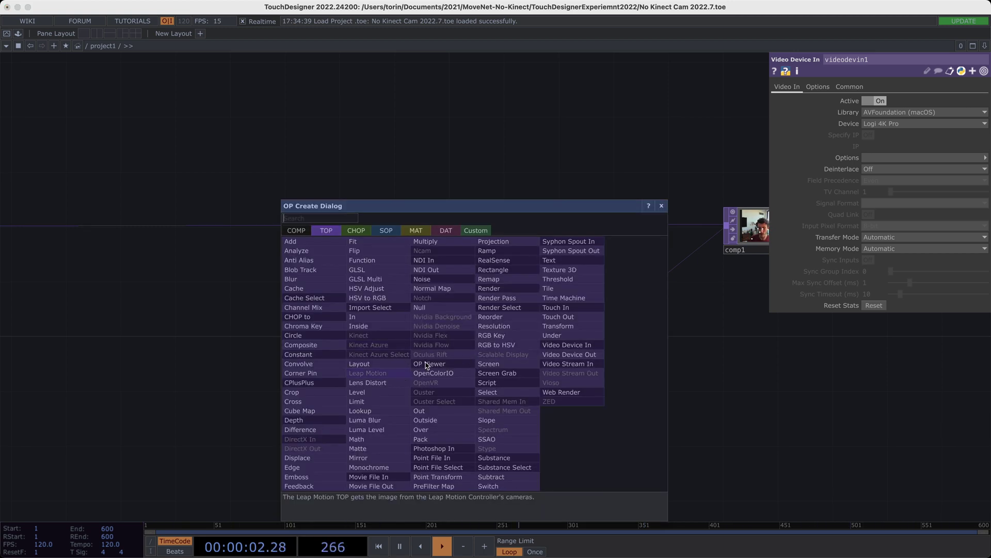
{"action": "left_click", "coordinate": [449, 322]}
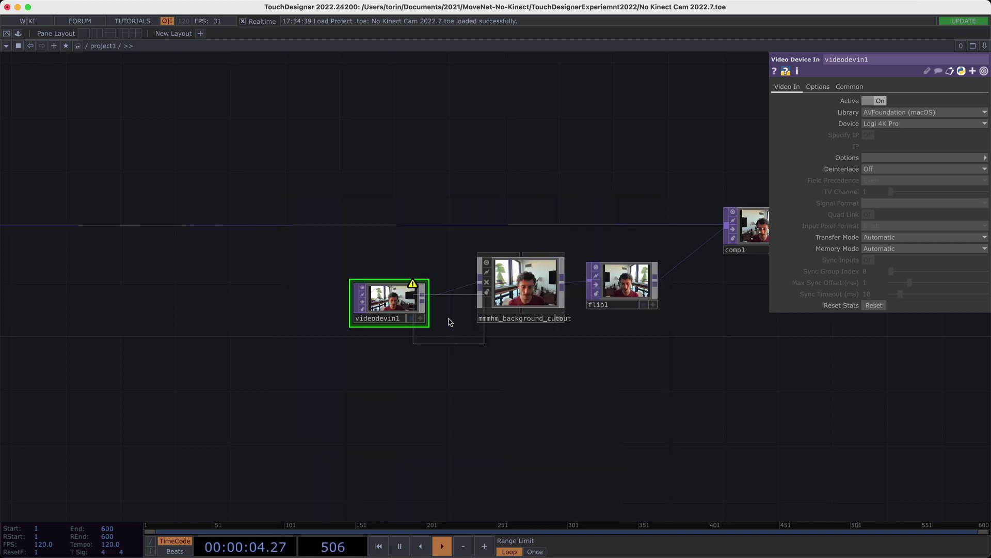
{"action": "left_click", "coordinate": [487, 380]}
{"action": "left_click_drag", "start_coordinate": [422, 300], "coordinate": [447, 373]}
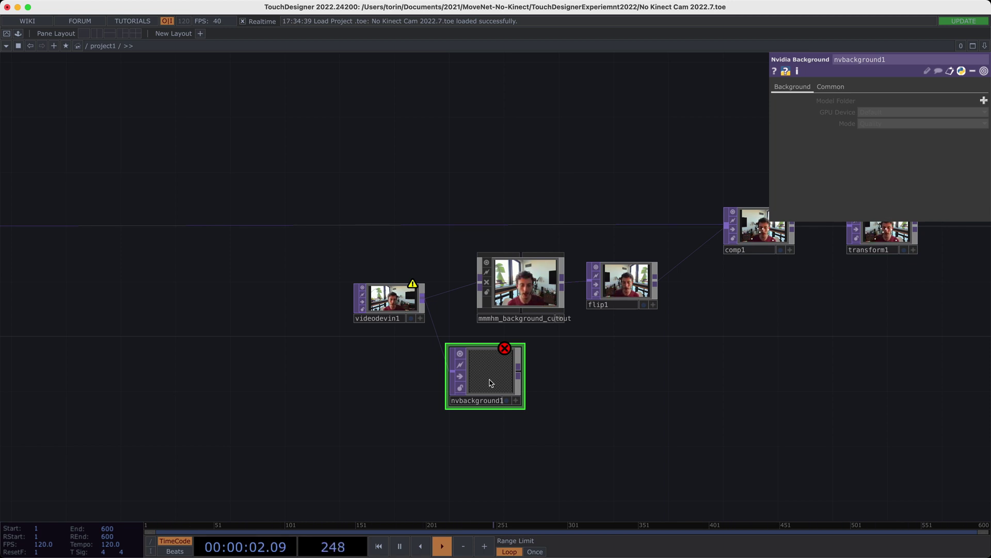
Delete nvbackground1 and pan back over the webcam nodes
{"action": "key", "text": "Delete"}
{"action": "left_click_drag", "start_coordinate": [534, 391], "coordinate": [430, 389]}
{"action": "scroll", "coordinate": [594, 258], "scroll_direction": "up", "scroll_amount": 5}
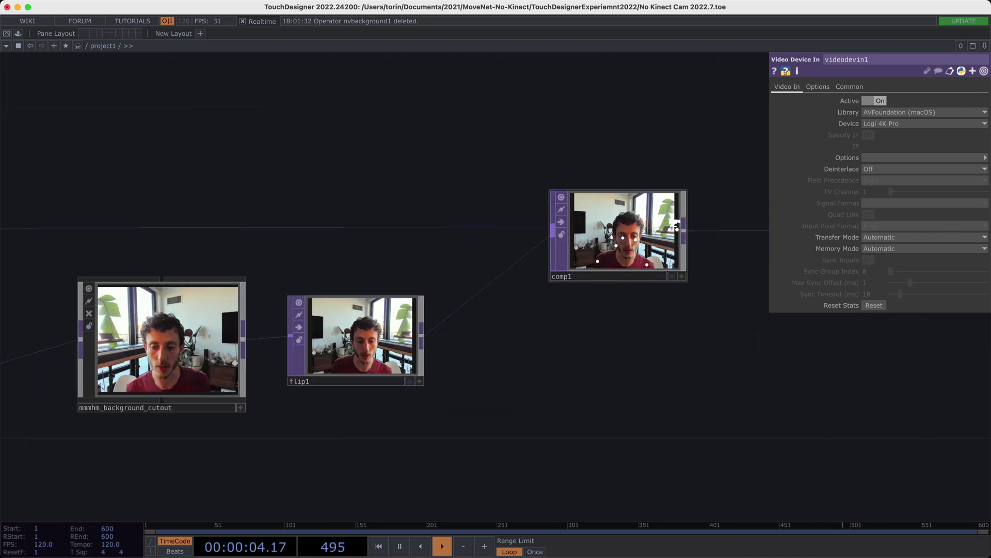
{"action": "scroll", "coordinate": [670, 232], "scroll_direction": "up", "scroll_amount": 1}
{"action": "scroll", "coordinate": [647, 236], "scroll_direction": "down", "scroll_amount": 3}
{"action": "scroll", "coordinate": [514, 332], "scroll_direction": "left", "scroll_amount": 5}
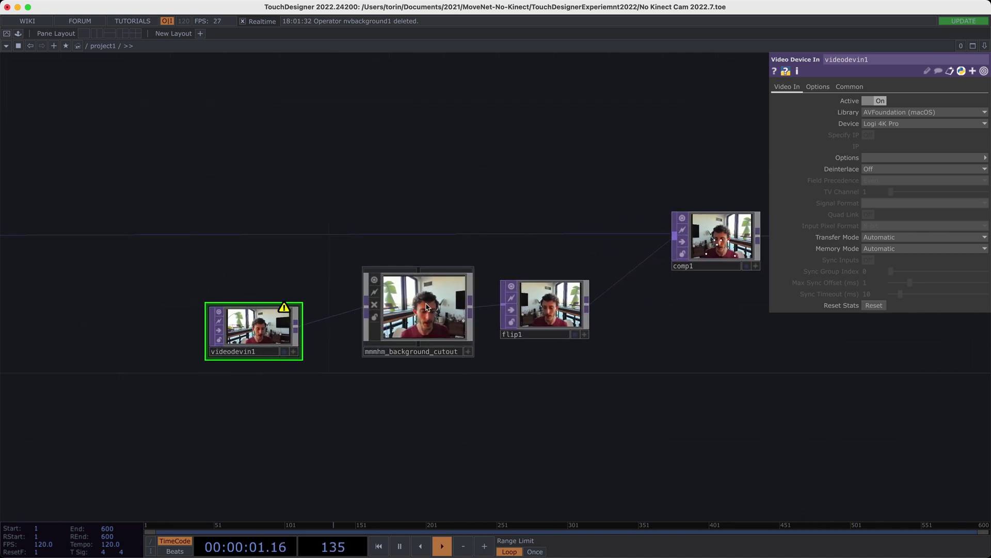
Inspect mmmhm_background_cutout's settings and bring comp1 and transform1 into view
{"action": "left_click", "coordinate": [423, 346]}
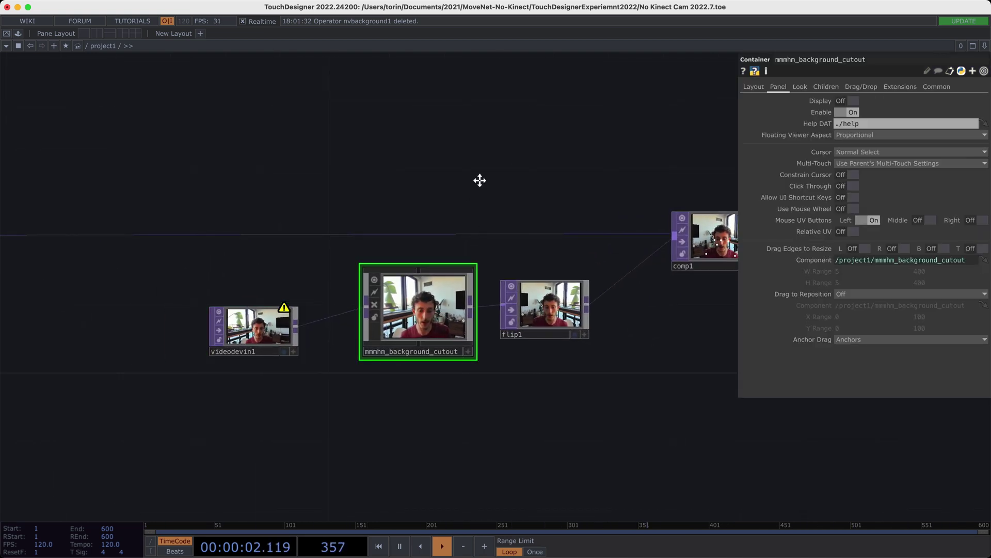
{"action": "scroll", "coordinate": [487, 177], "scroll_direction": "left", "scroll_amount": 4}
{"action": "scroll", "coordinate": [486, 177], "scroll_direction": "down", "scroll_amount": 3}
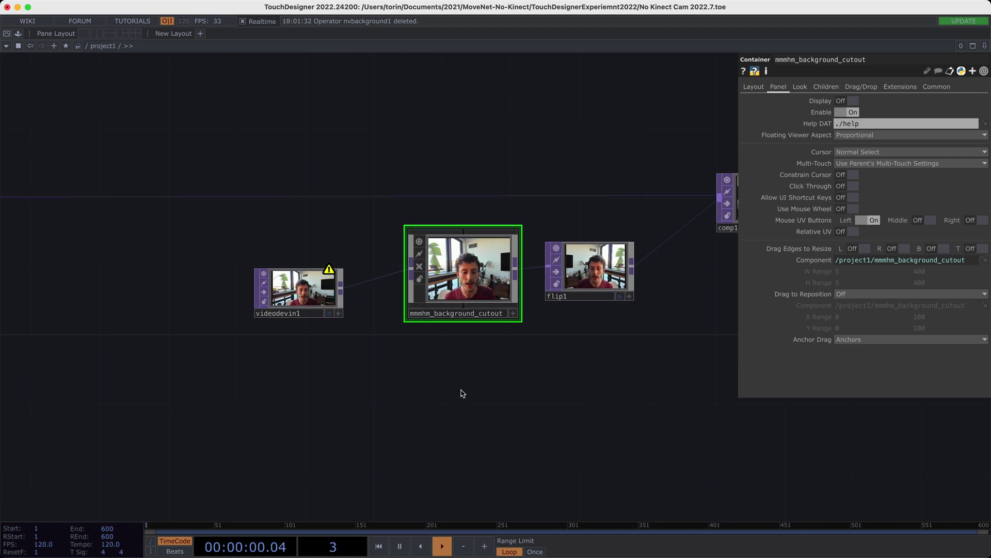
{"action": "scroll", "coordinate": [462, 400], "scroll_direction": "up", "scroll_amount": 1}
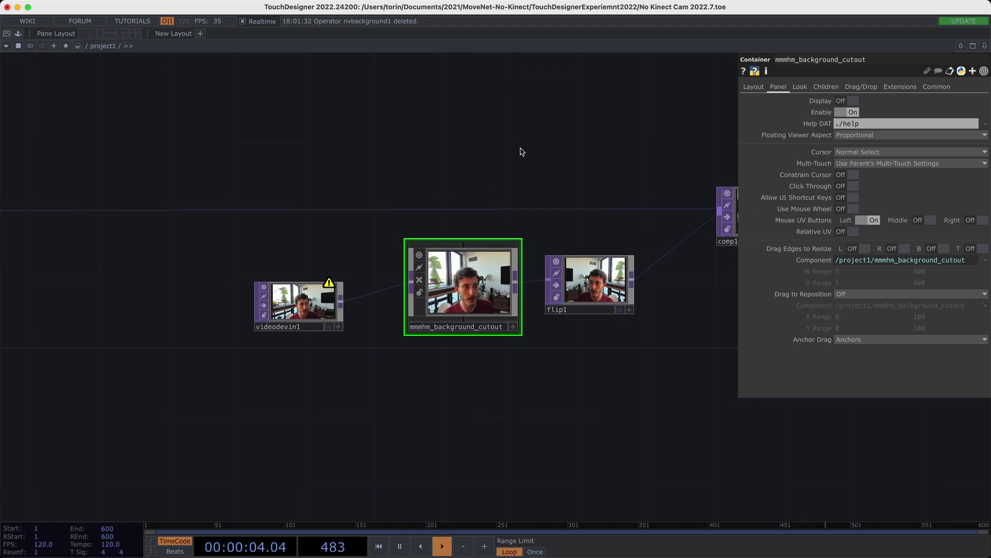
{"action": "scroll", "coordinate": [483, 289], "scroll_direction": "up", "scroll_amount": 2}
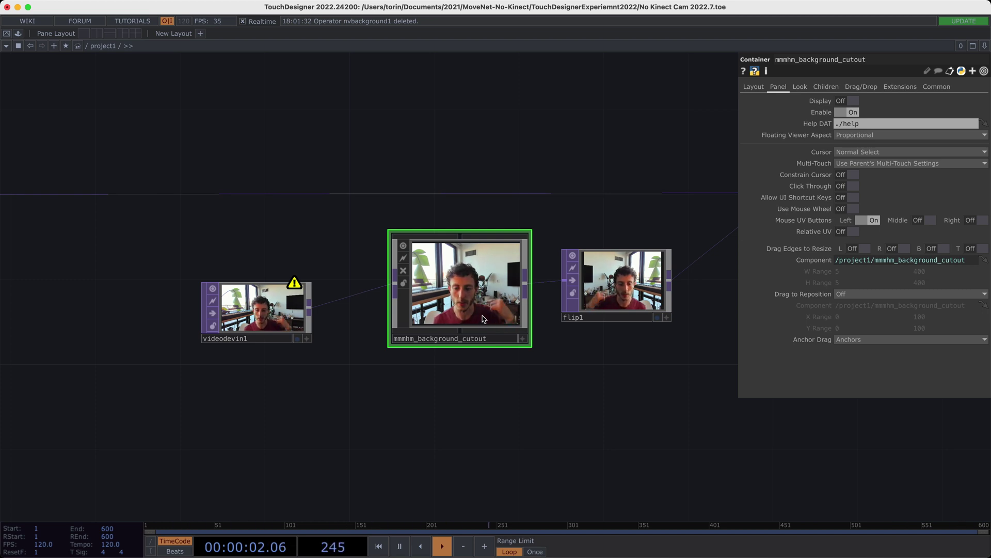
{"action": "scroll", "coordinate": [514, 376], "scroll_direction": "down", "scroll_amount": 2}
{"action": "left_click_drag", "start_coordinate": [514, 376], "coordinate": [396, 390]}
Inside project1, show websocket1's settings: the Heroku socket server on port 443, active
{"action": "key", "text": "i"}
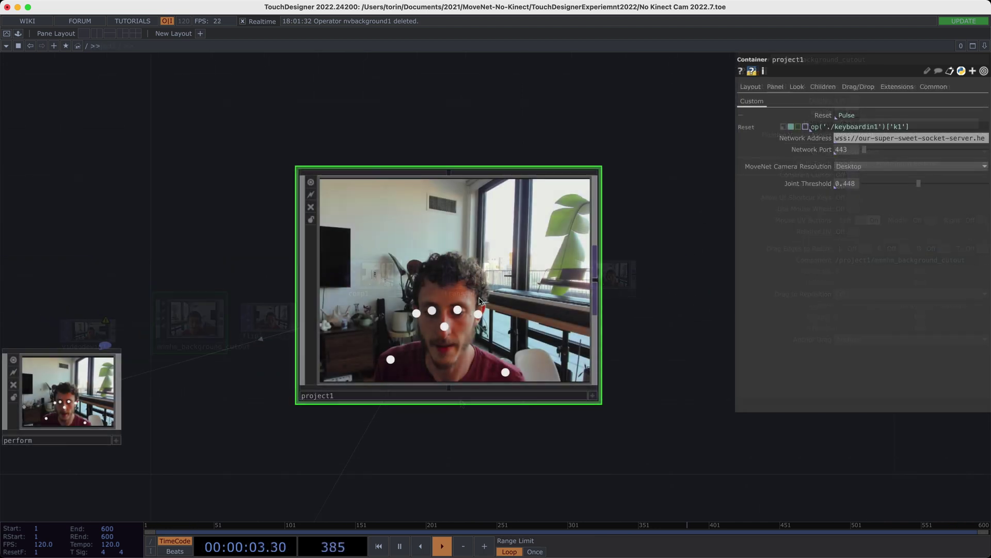
{"action": "key", "text": "u"}
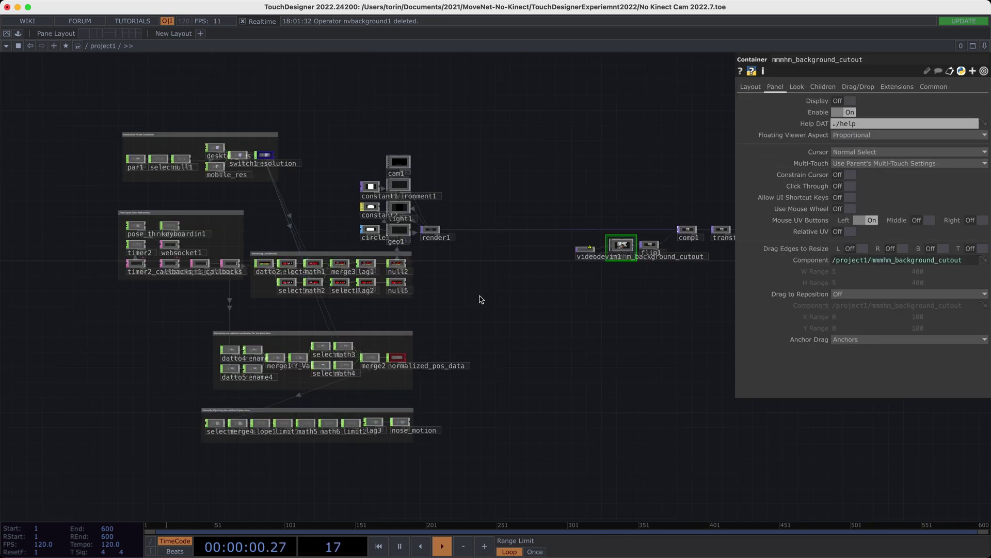
{"action": "scroll", "coordinate": [571, 289], "scroll_direction": "left", "scroll_amount": 5}
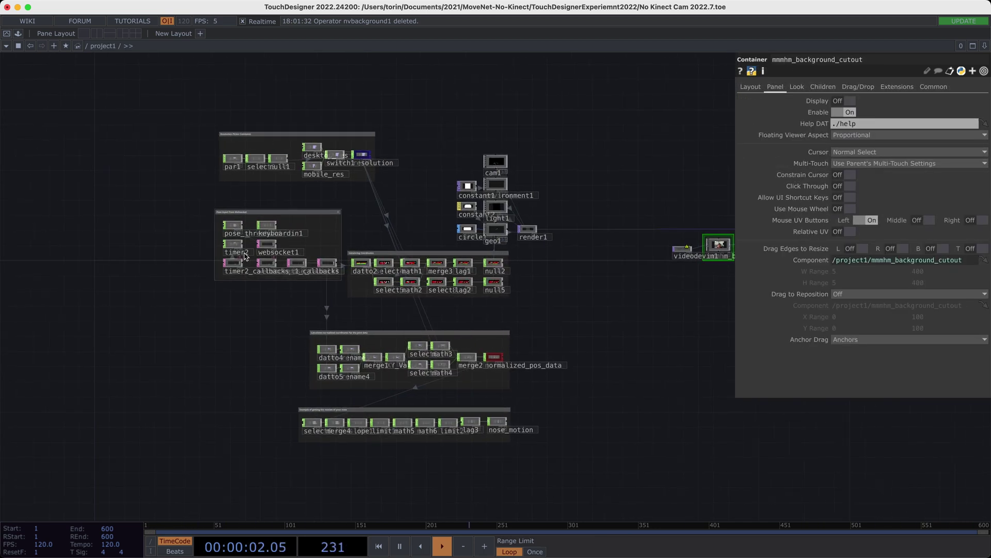
{"action": "scroll", "coordinate": [243, 251], "scroll_direction": "up", "scroll_amount": 5}
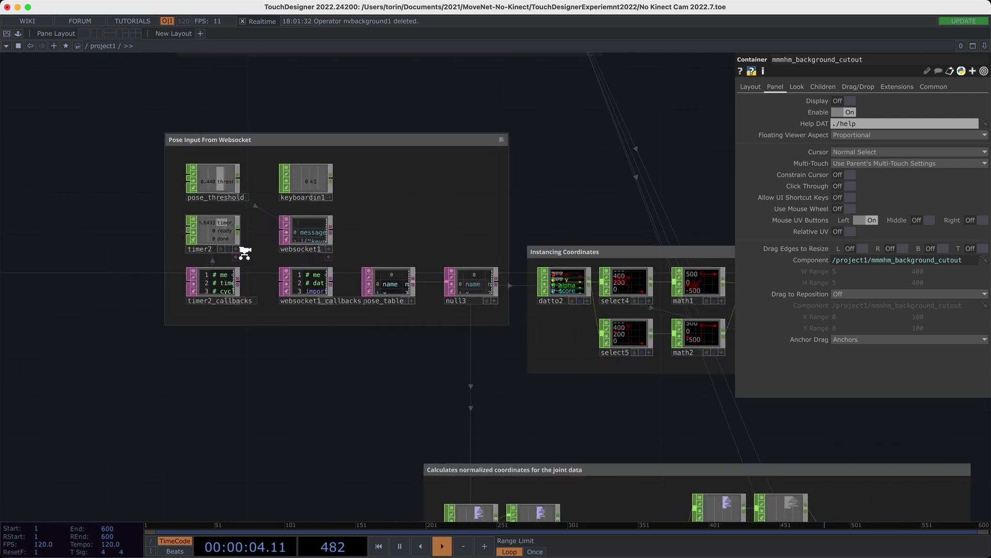
{"action": "left_click", "coordinate": [311, 292]}
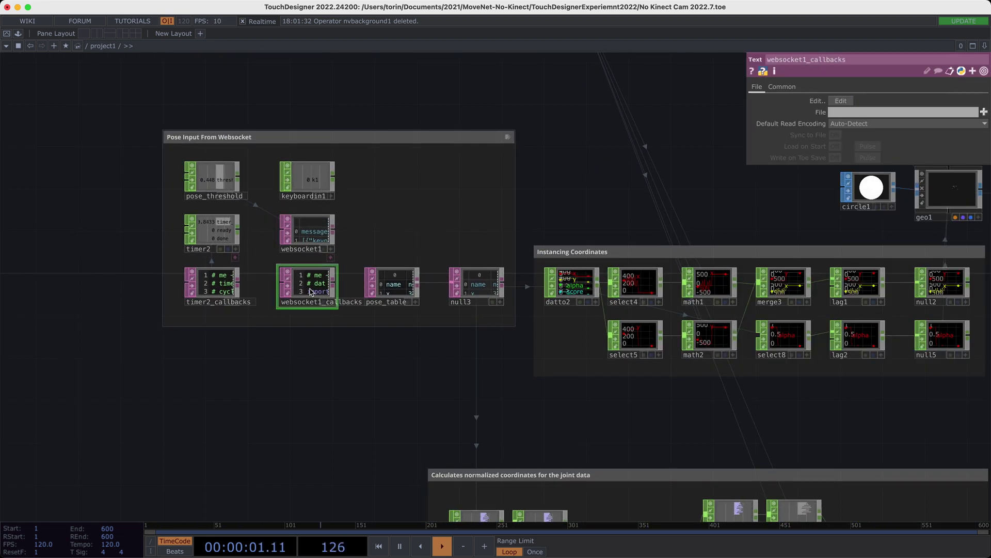
{"action": "scroll", "coordinate": [311, 289], "scroll_direction": "up", "scroll_amount": 5}
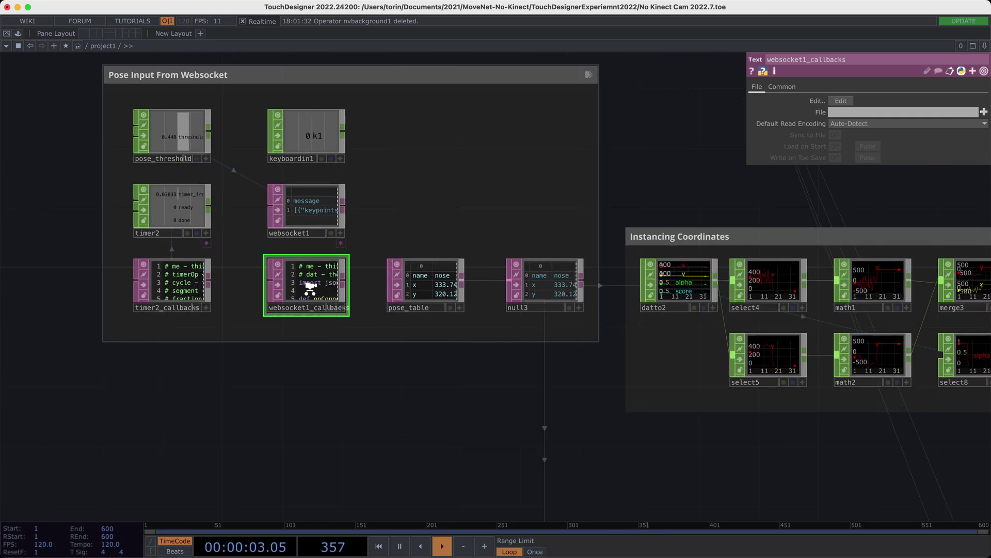
{"action": "left_click", "coordinate": [311, 189]}
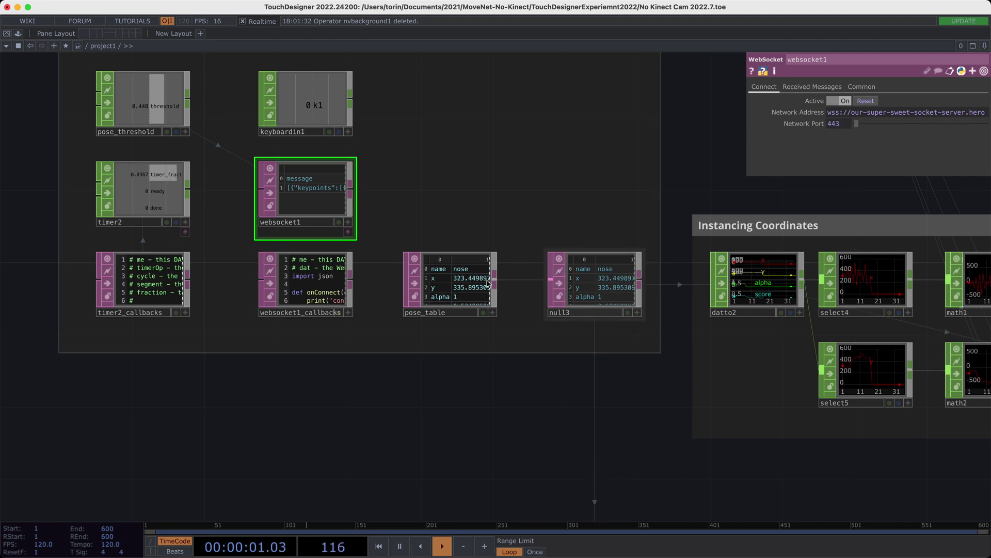
Read websocket1_callbacks' onReceiveText code that parses the incoming keypoints
{"action": "left_click", "coordinate": [320, 292]}
{"action": "scroll", "coordinate": [300, 287], "scroll_direction": "up", "scroll_amount": 5}
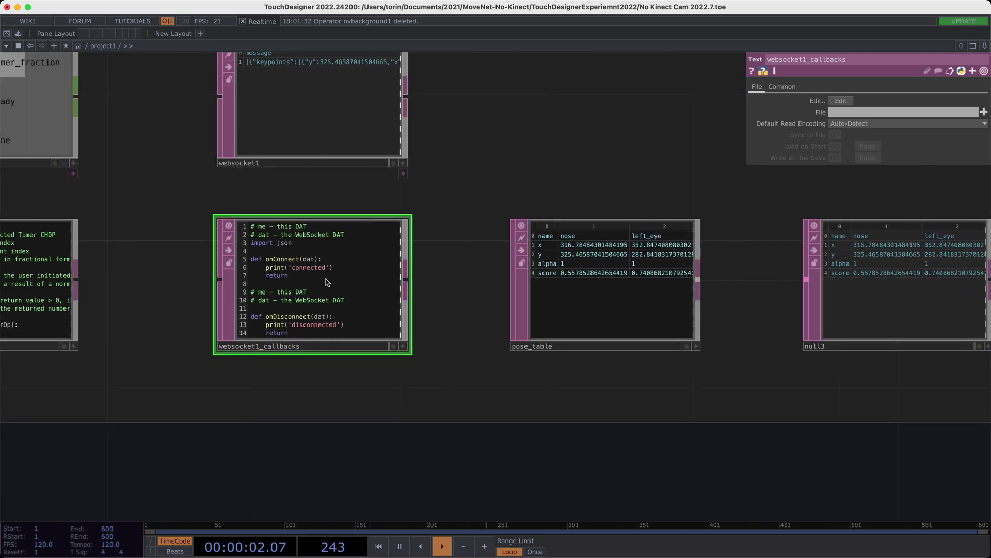
{"action": "scroll", "coordinate": [326, 282], "scroll_direction": "up", "scroll_amount": 2}
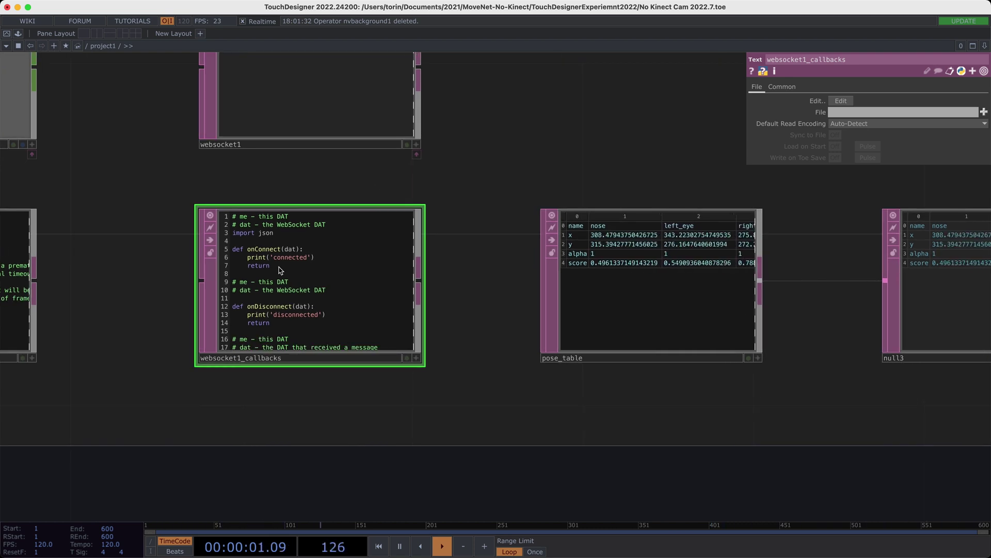
{"action": "scroll", "coordinate": [280, 270], "scroll_direction": "down", "scroll_amount": 3}
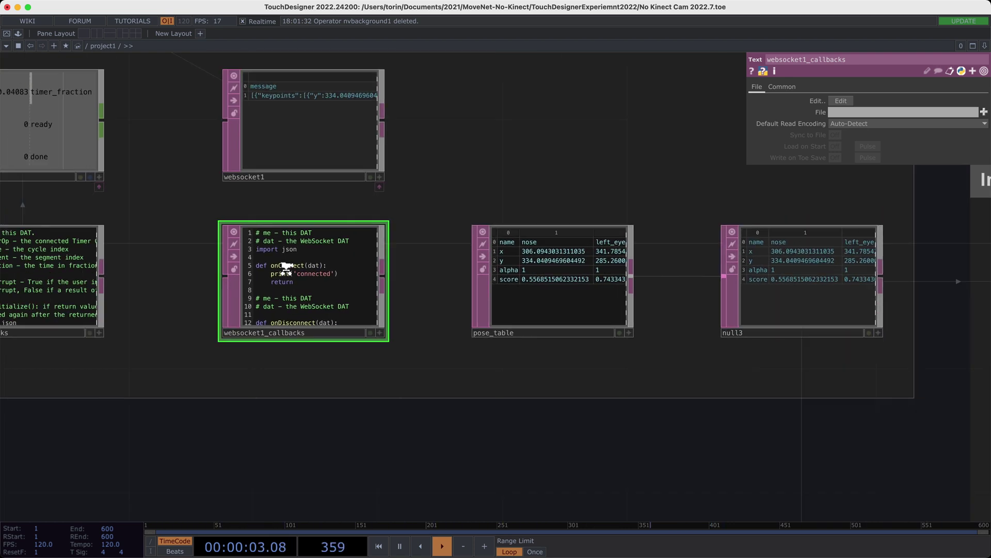
{"action": "scroll", "coordinate": [287, 279], "scroll_direction": "up", "scroll_amount": 1}
{"action": "scroll", "coordinate": [287, 270], "scroll_direction": "up", "scroll_amount": 5}
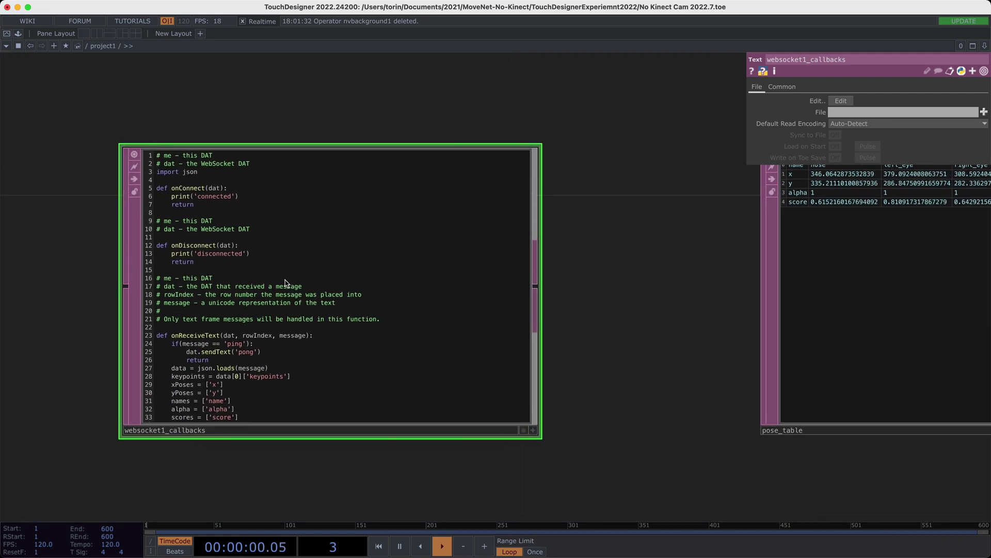
{"action": "scroll", "coordinate": [285, 278], "scroll_direction": "down", "scroll_amount": 6}
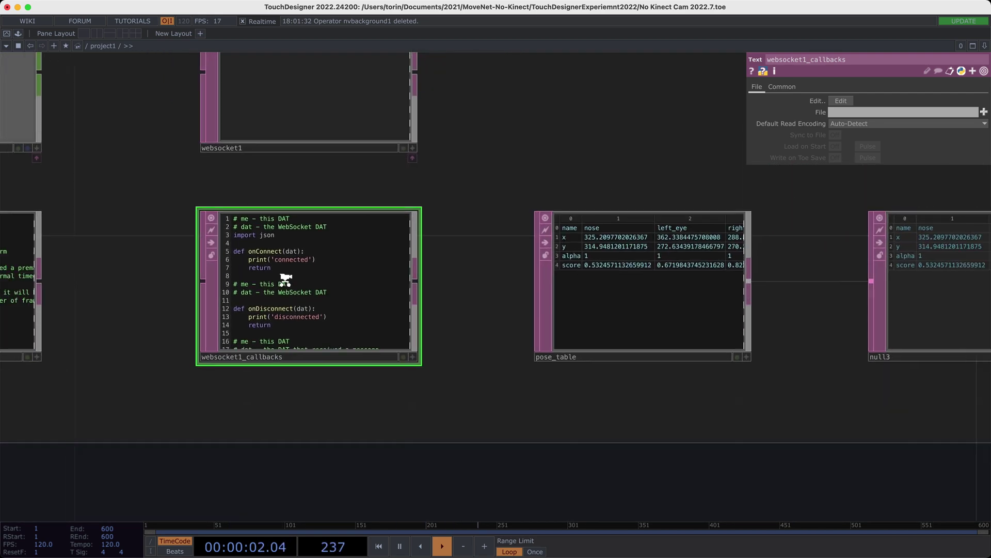
{"action": "scroll", "coordinate": [285, 279], "scroll_direction": "down", "scroll_amount": 1}
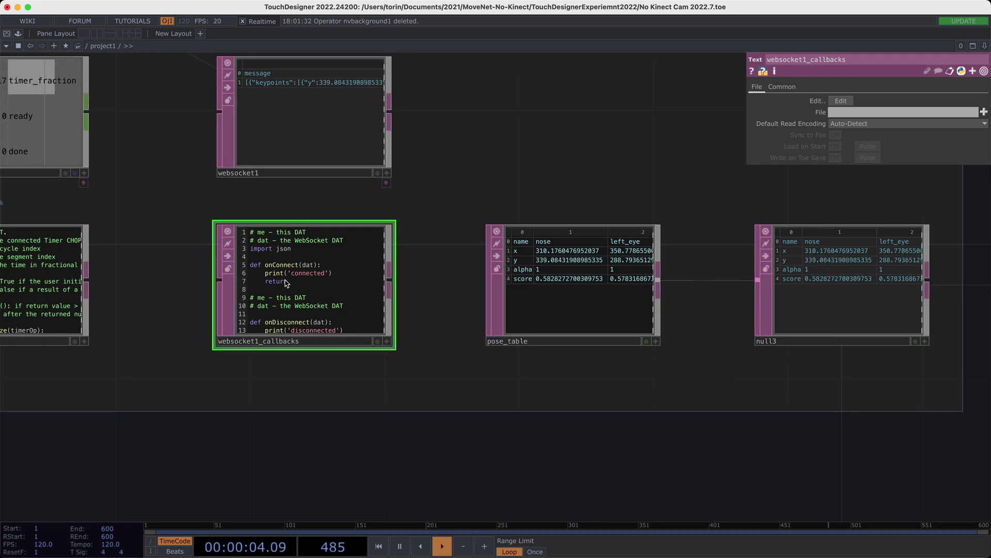
Select pose_table and bring the Instancing Coordinates group into view
{"action": "left_click", "coordinate": [573, 281]}
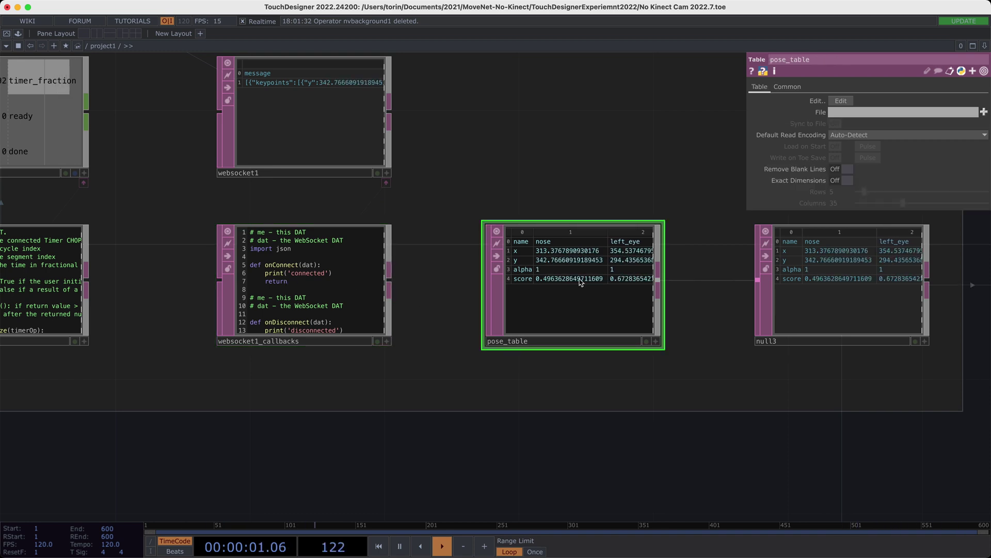
{"action": "scroll", "coordinate": [580, 279], "scroll_direction": "down", "scroll_amount": 5}
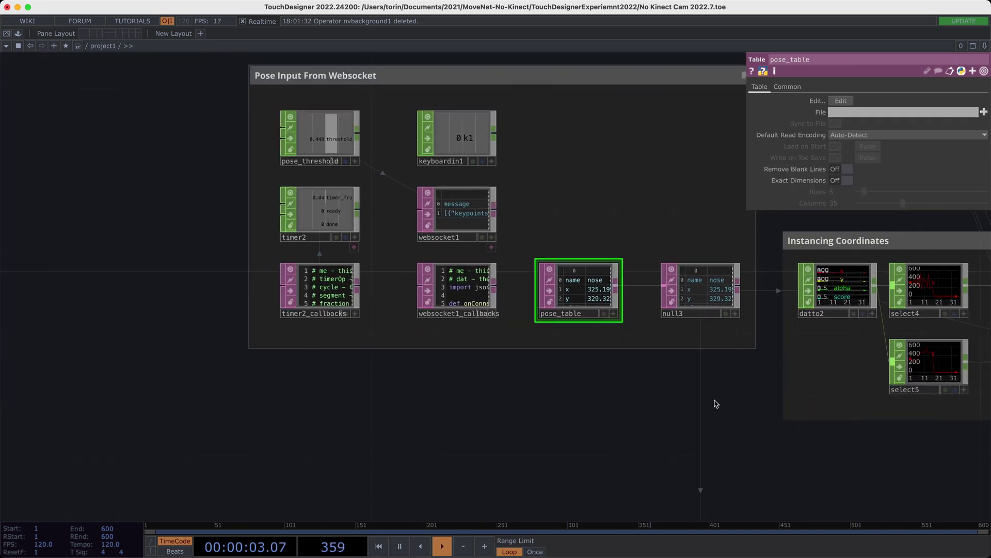
{"action": "left_click_drag", "start_coordinate": [678, 409], "coordinate": [507, 378]}
Confirm datto2 reads null3's pose table, pause and resume playback, then return to the root network
{"action": "left_click", "coordinate": [660, 273]}
{"action": "scroll", "coordinate": [502, 162], "scroll_direction": "right", "scroll_amount": 5}
{"action": "scroll", "coordinate": [624, 186], "scroll_direction": "down", "scroll_amount": 3}
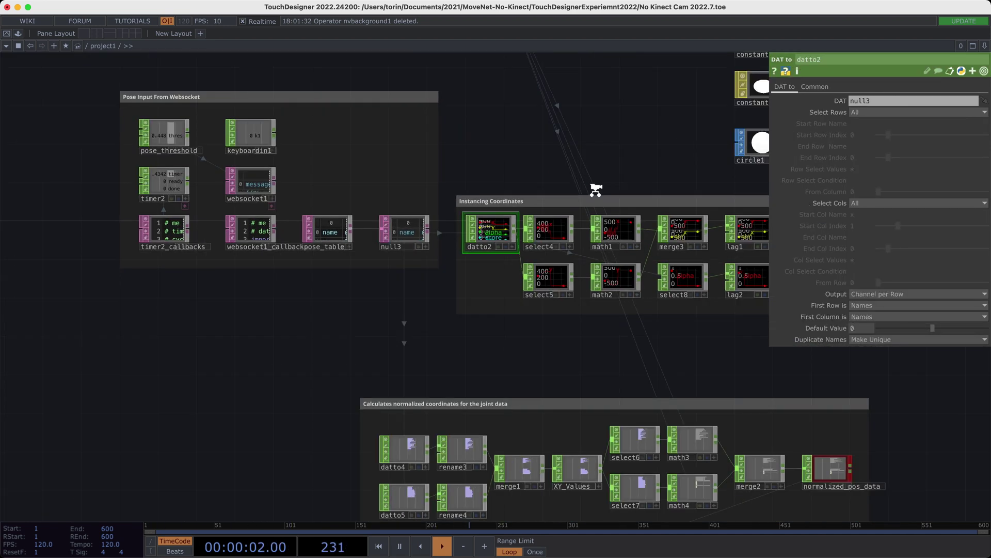
{"action": "scroll", "coordinate": [435, 298], "scroll_direction": "down", "scroll_amount": 3}
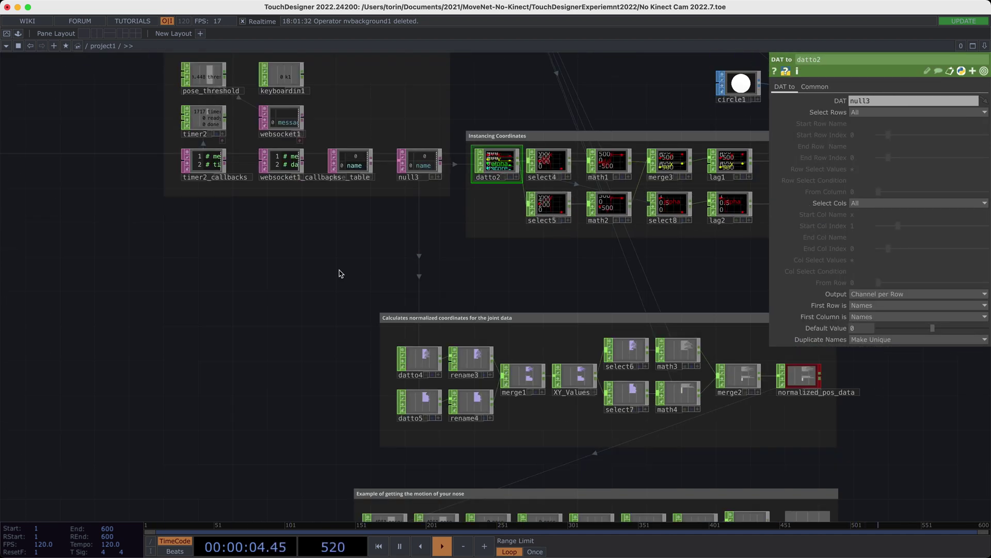
{"action": "left_click", "coordinate": [402, 548]}
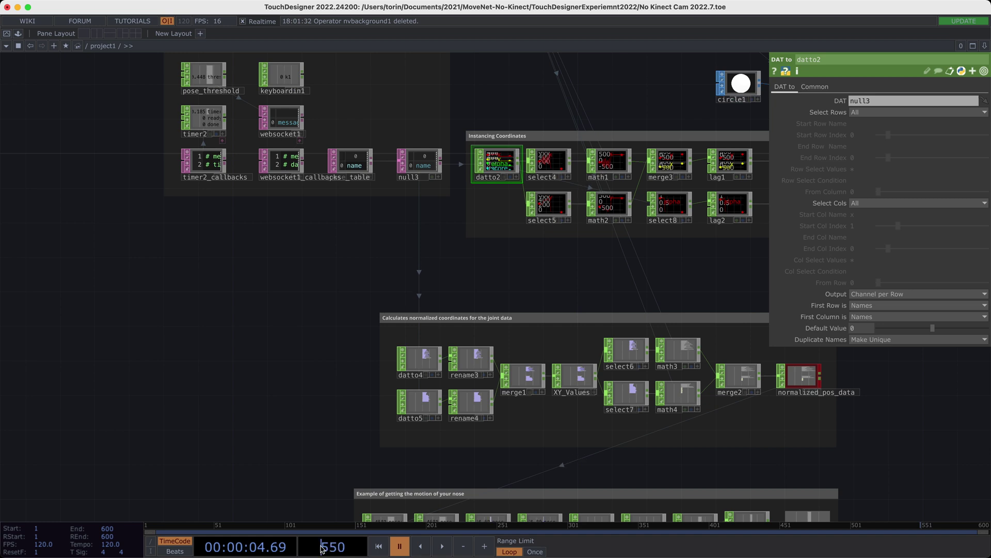
{"action": "left_click", "coordinate": [443, 547]}
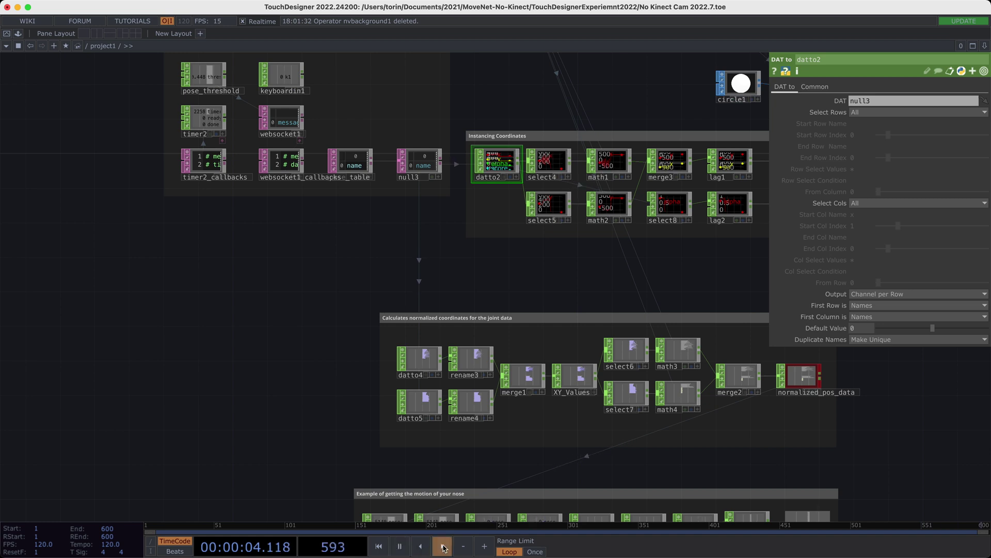
{"action": "key", "text": "u"}
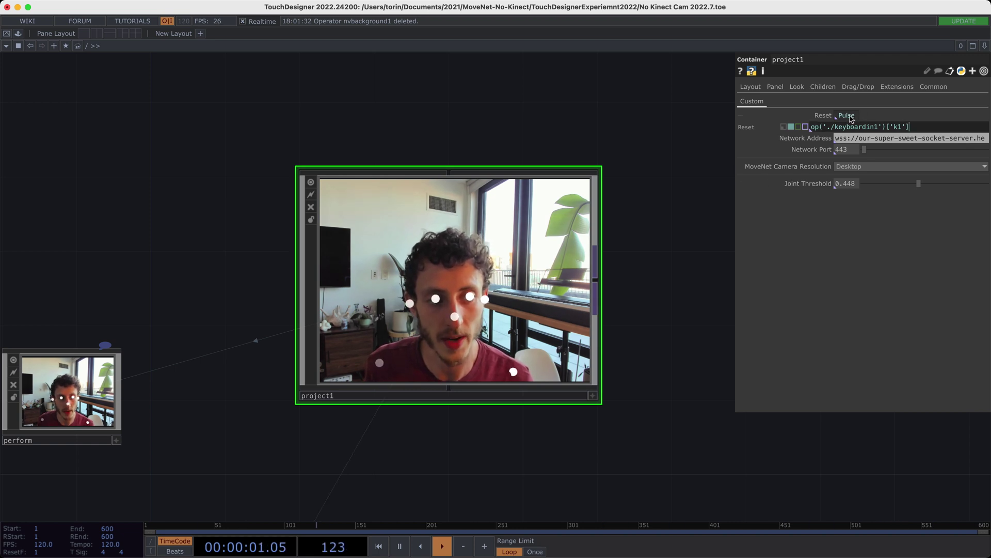
{"action": "left_click_drag", "start_coordinate": [640, 111], "coordinate": [644, 118]}
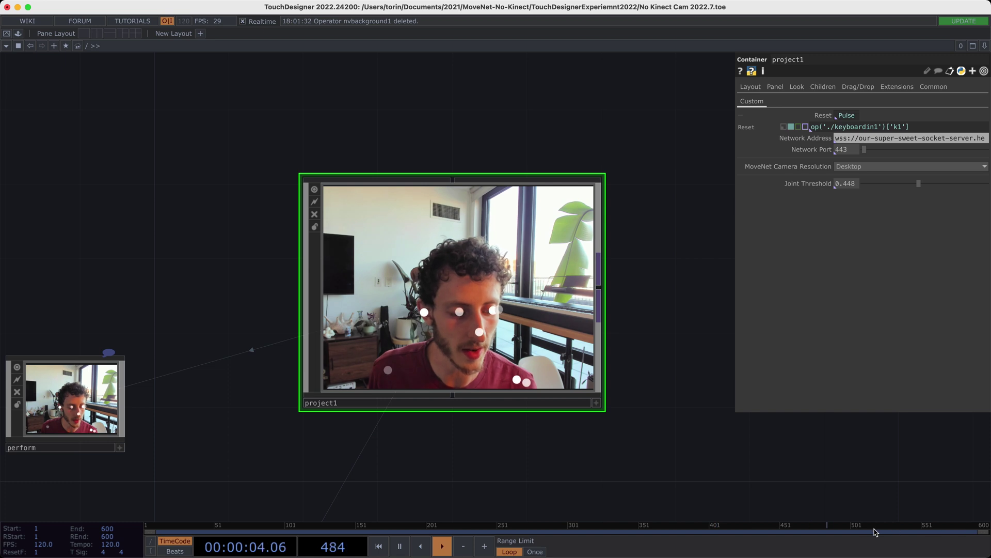
{"action": "left_click", "coordinate": [852, 526]}
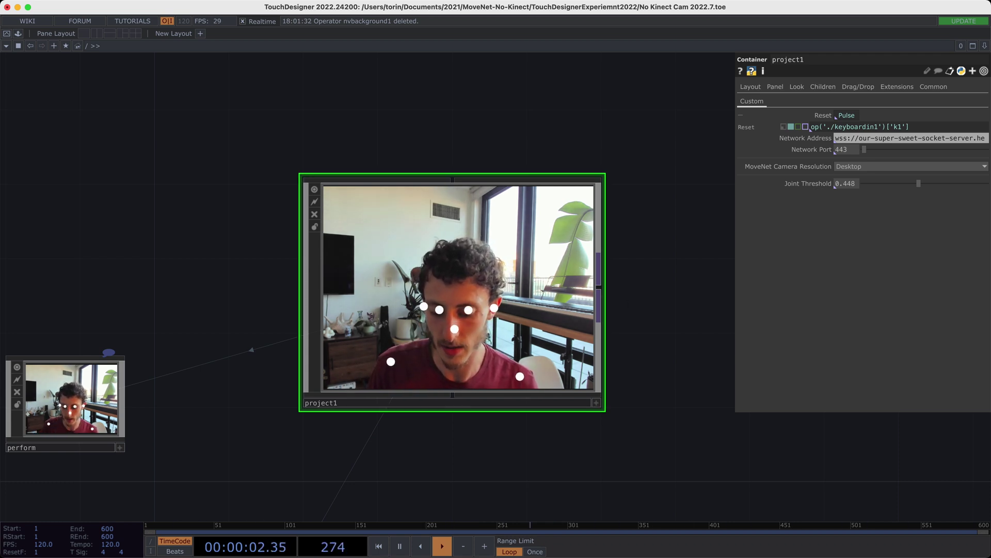
Bring the no-kinect.netlify.app MoveNet page forward in Firefox, reset its FPS readout and check the URL
{"action": "key", "text": "super+Tab"}
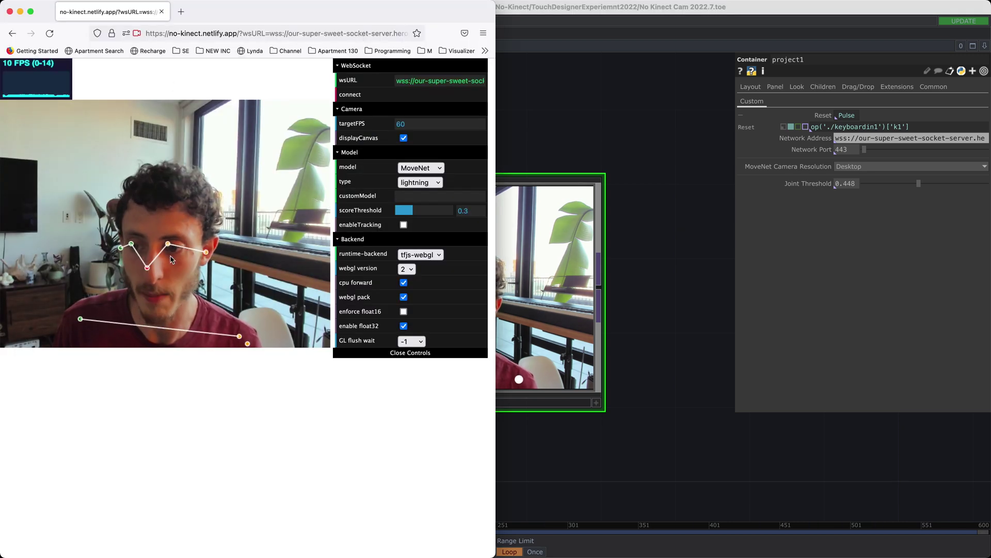
{"action": "left_click", "coordinate": [30, 88]}
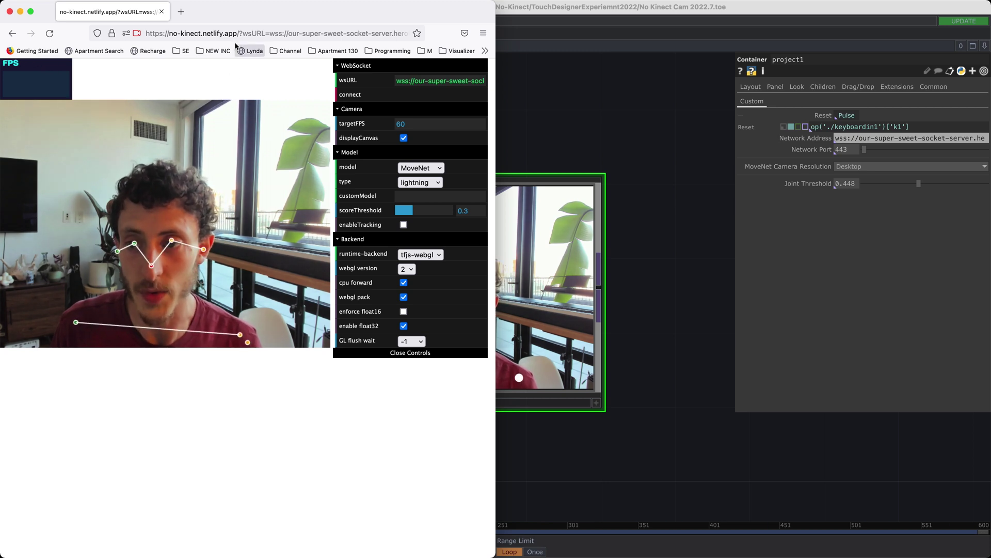
{"action": "key", "text": "super+l"}
{"action": "left_click", "coordinate": [227, 391]}
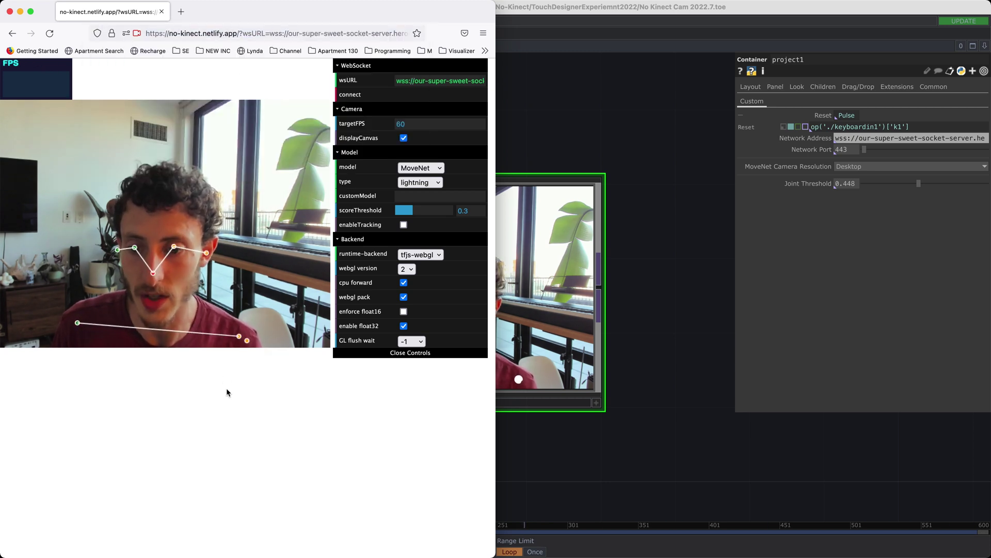